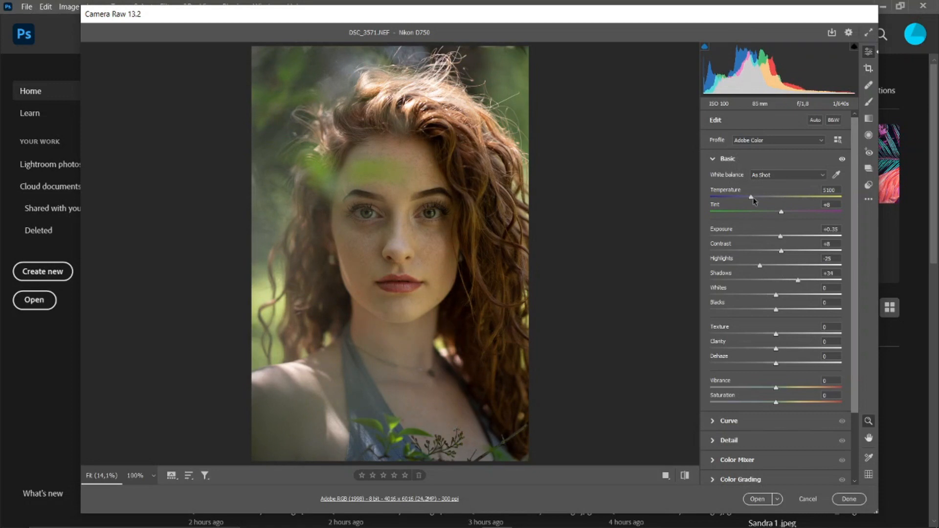
Step: Set Temperature to 5150, Vibrance to +13 and Saturation to -11, and open the raw photo in Photoshop
drag(752, 199, 752, 199)
mouse_move(776, 387)
mouse_down()
mouse_move(784, 388)
mouse_move(771, 403)
mouse_up()
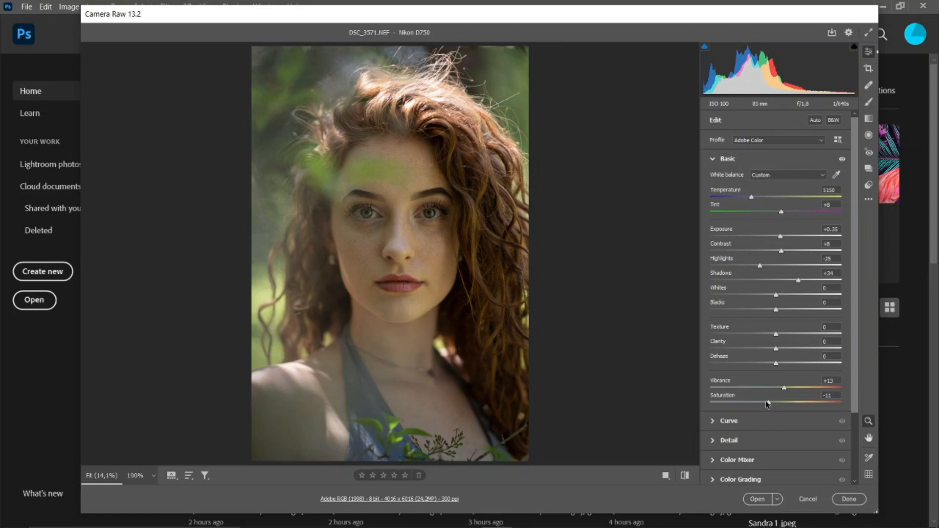
click(758, 499)
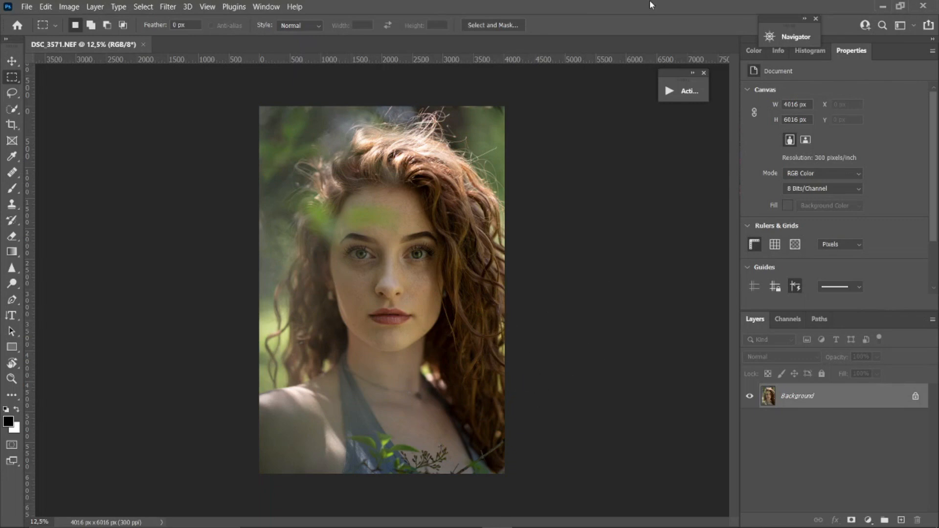
Step: Play the existing FS,LDB,GDB,ASLDB action from the Retouching set on the photo
click(677, 95)
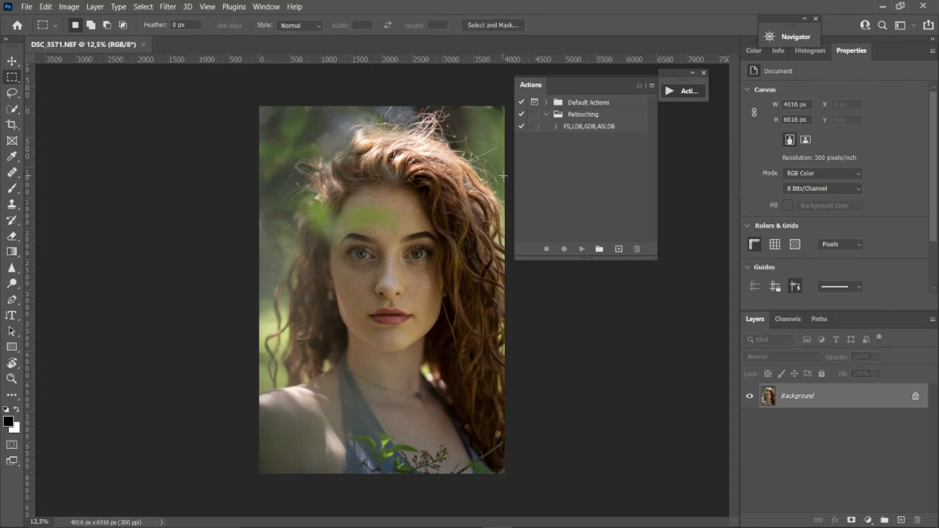
click(606, 129)
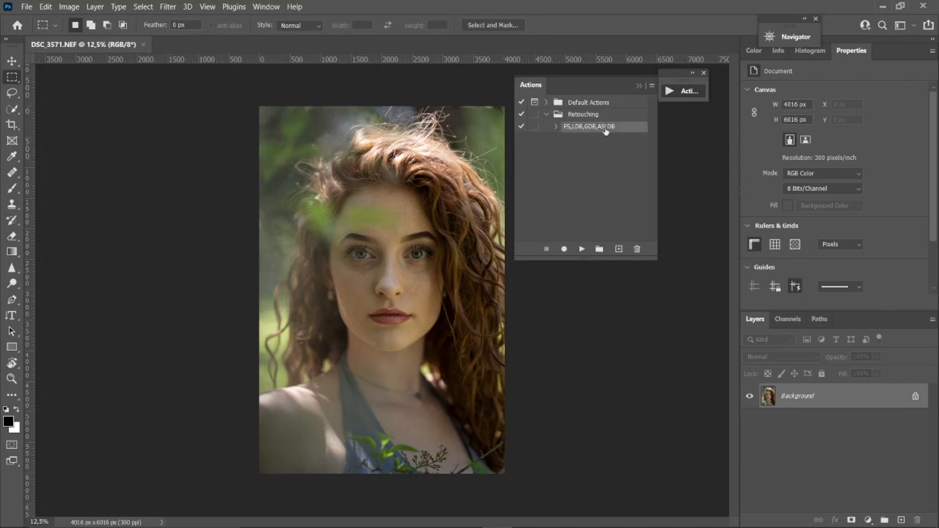
click(582, 249)
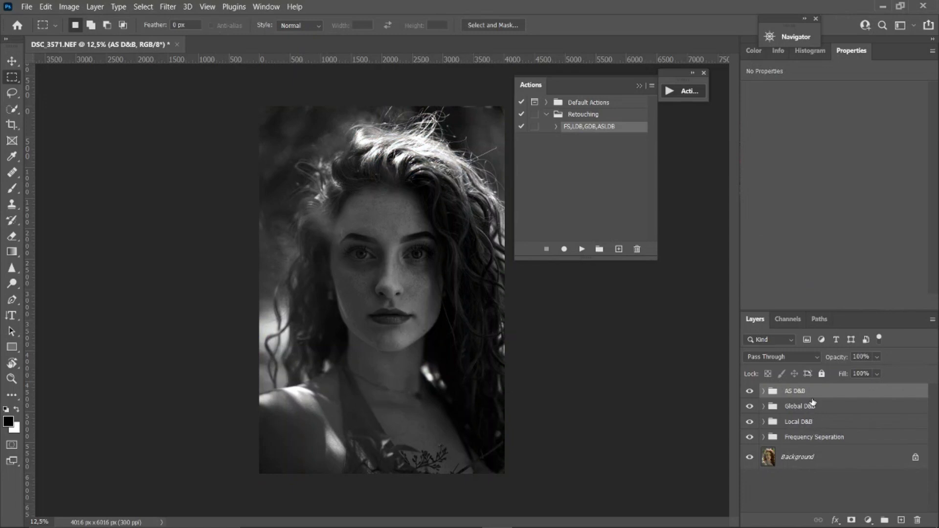
click(639, 85)
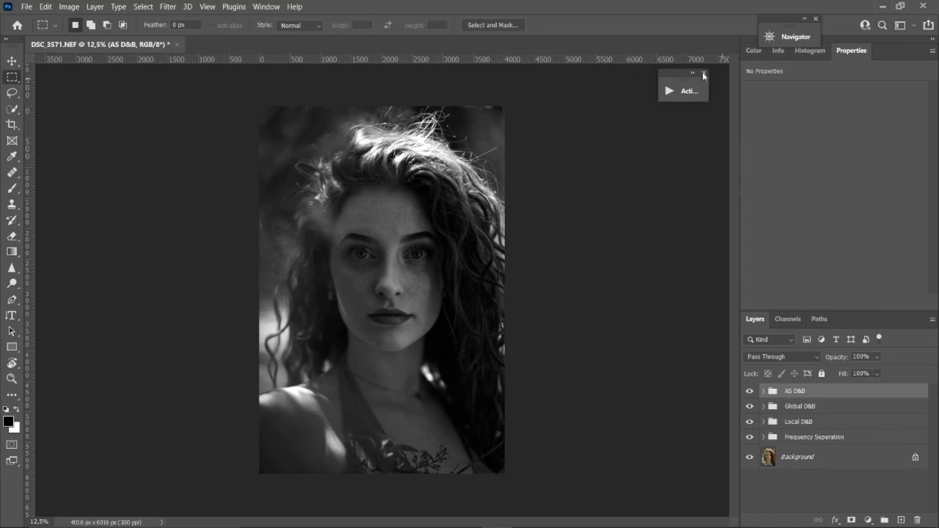
Step: Delete the AS D&B, Global D&B, Local D&B and Frequency Seperation groups, leaving only the Background layer
click(685, 91)
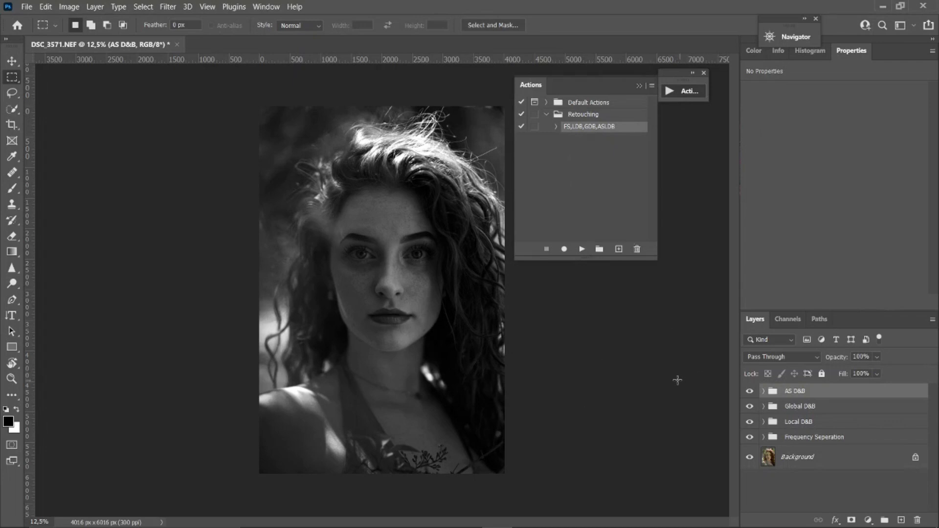
shift+click(825, 438)
key(Delete)
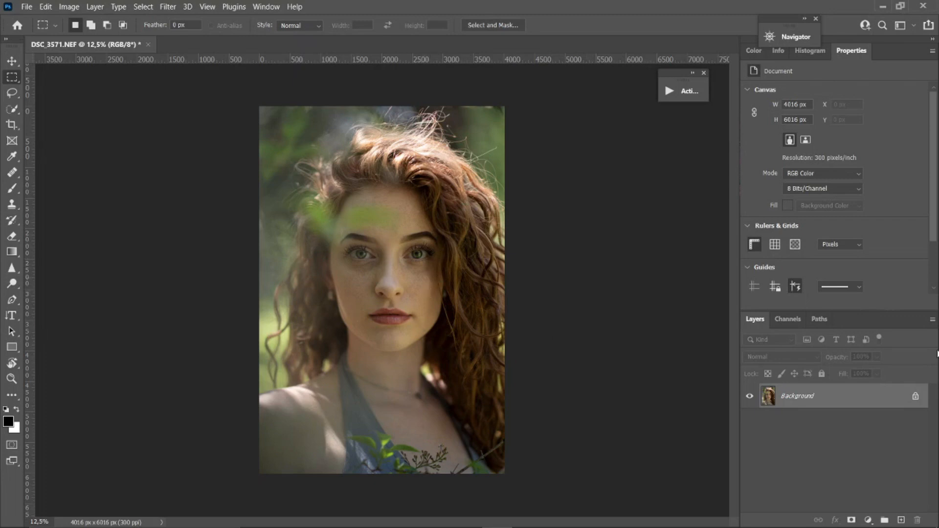
Step: Create a new action set named Retouching for youtube
click(266, 7)
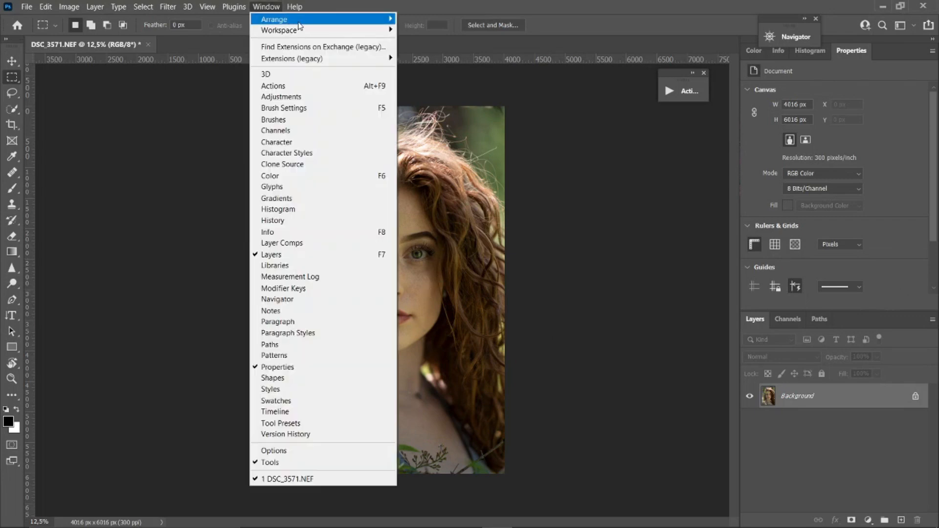
click(329, 87)
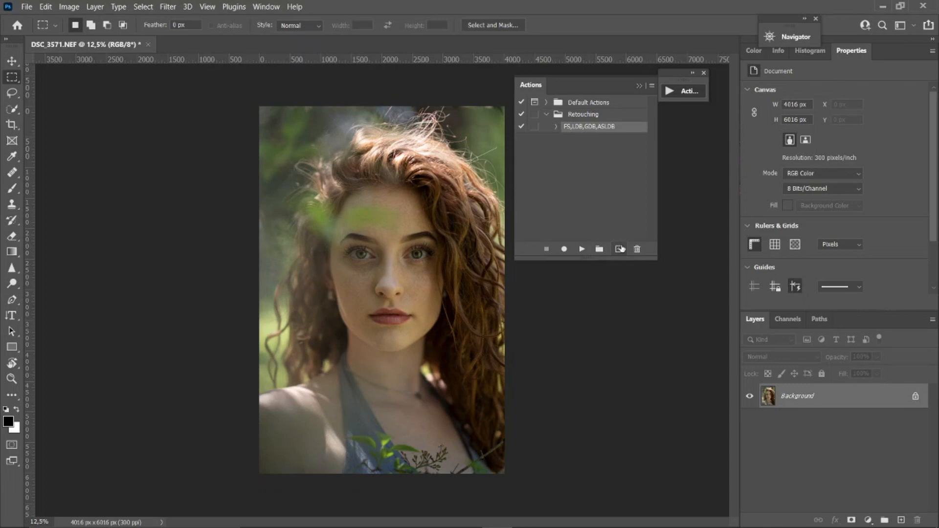
click(600, 249)
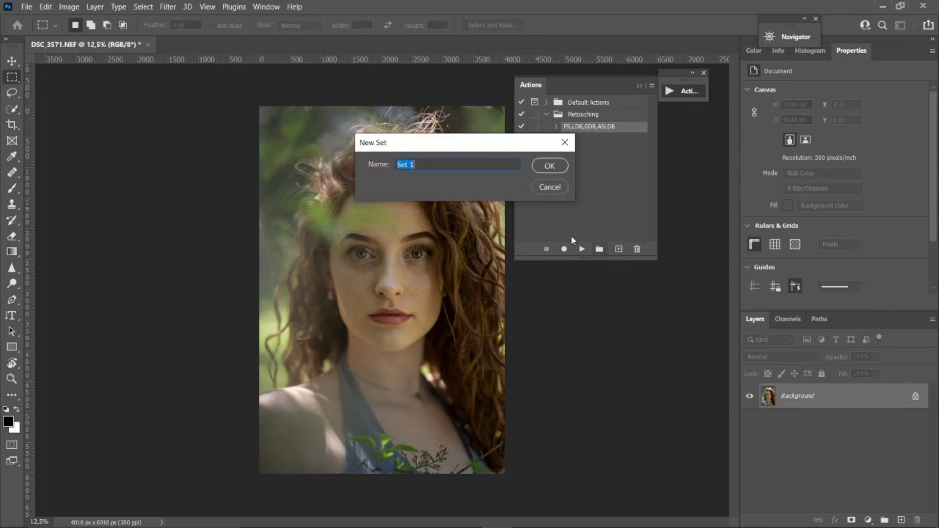
key(BackSpace)
text(Re)
text(touching for youtube)
key(Return)
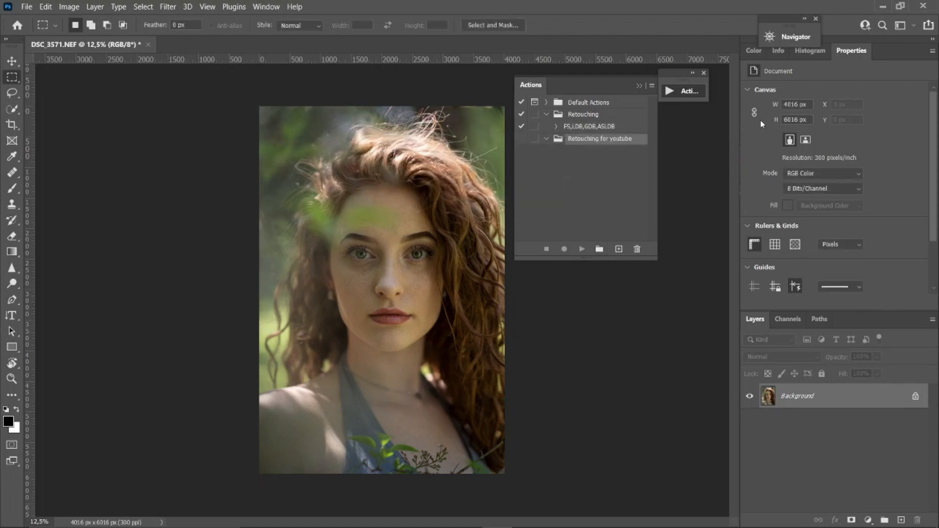
Step: Start recording a new action named FS,LDB,GLB,ALDB in the Retouching for youtube set
click(617, 250)
key(BackSpace)
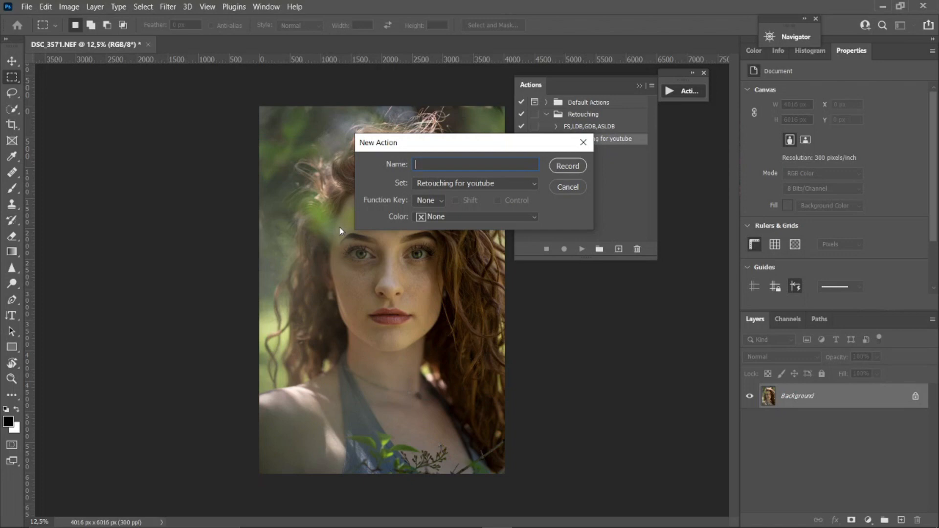
text(FS,LDB,GLB,ALDB)
key(Return)
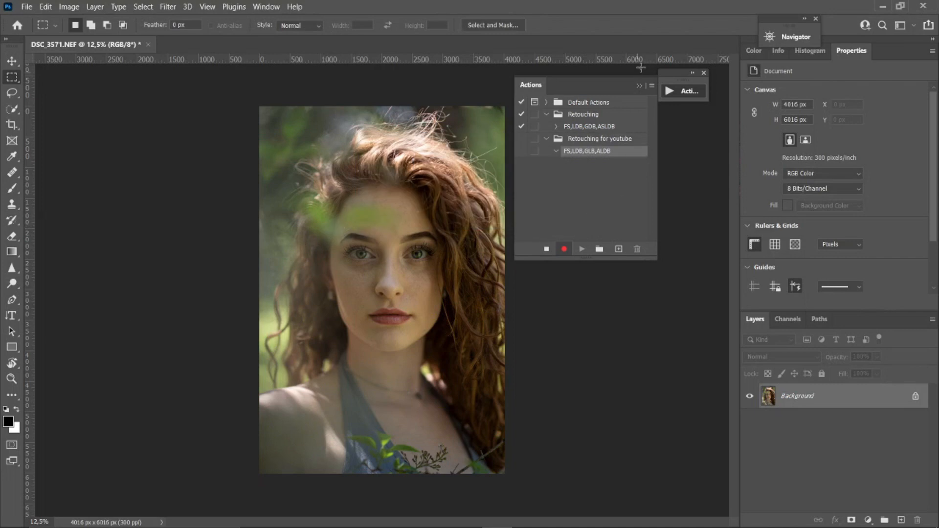
click(640, 86)
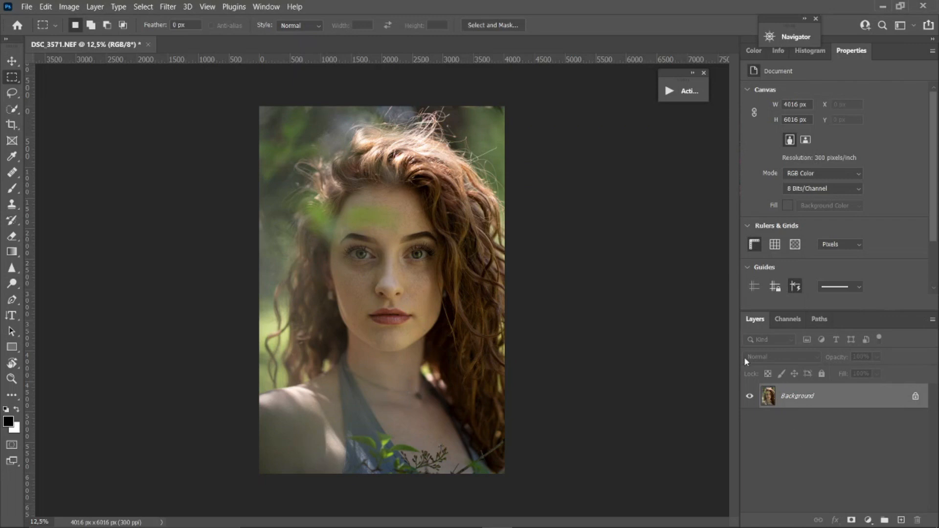
Step: Duplicate the Background layer twice and rename the lower copy Colors
key(ctrl+j)
key(ctrl+j)
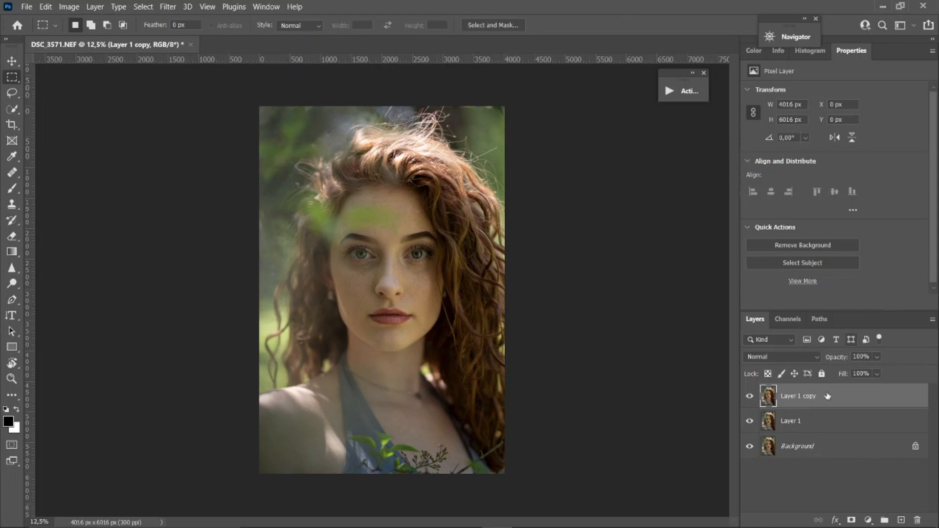
click(804, 430)
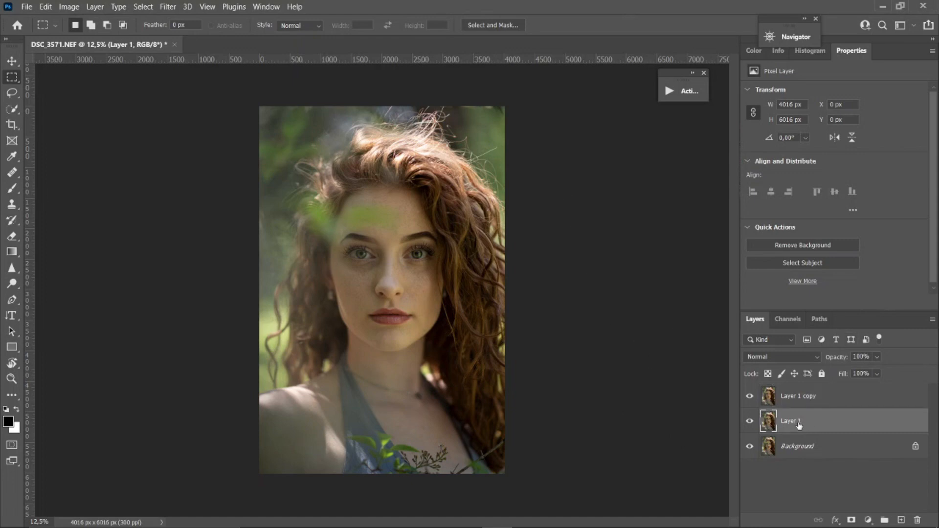
double_click(796, 423)
text(Colors)
key(Return)
Step: Rename the upper copy of the photo layer Texture
double_click(810, 399)
key(BackSpace)
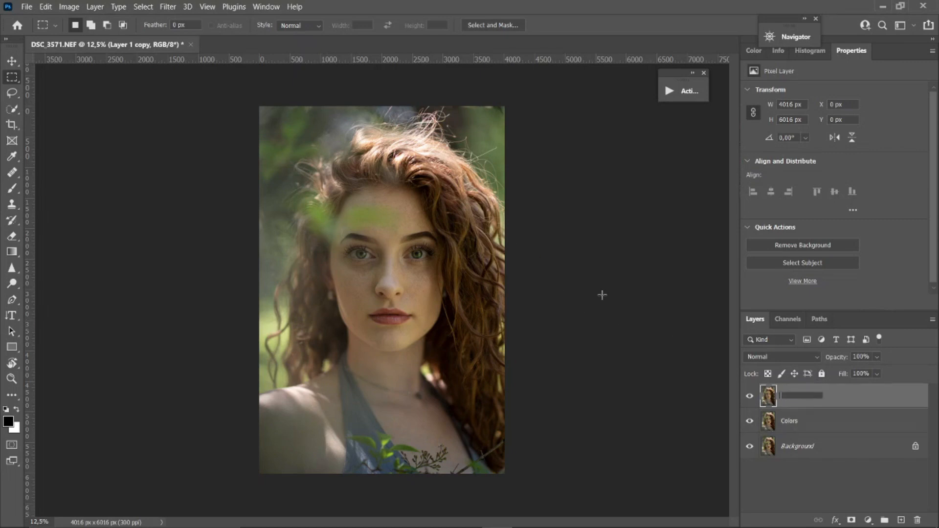
text(Texture)
key(Return)
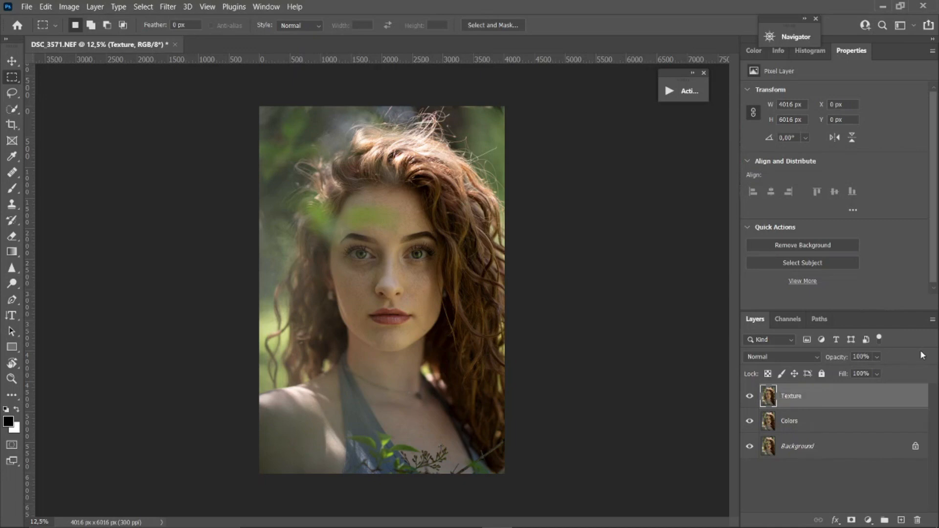
Step: Apply a Gaussian Blur to the Colors layer
click(810, 424)
click(809, 406)
click(793, 424)
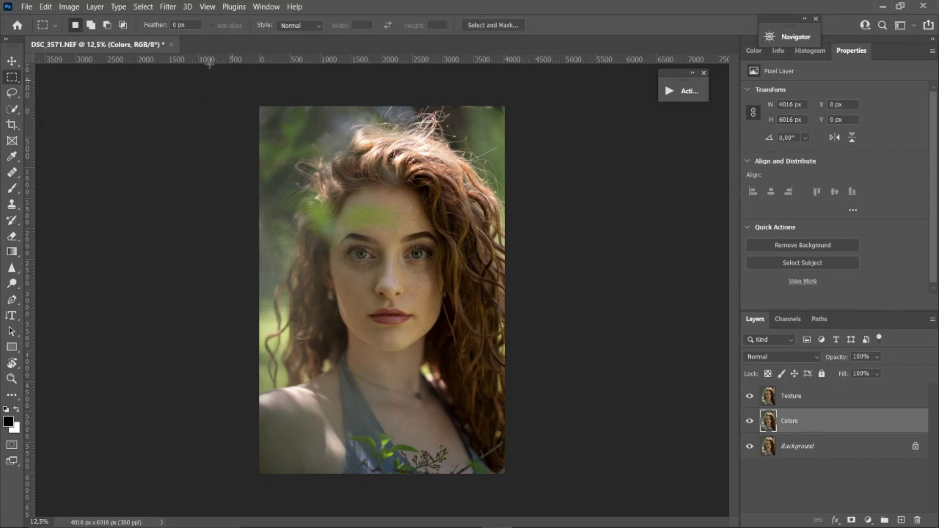
click(169, 6)
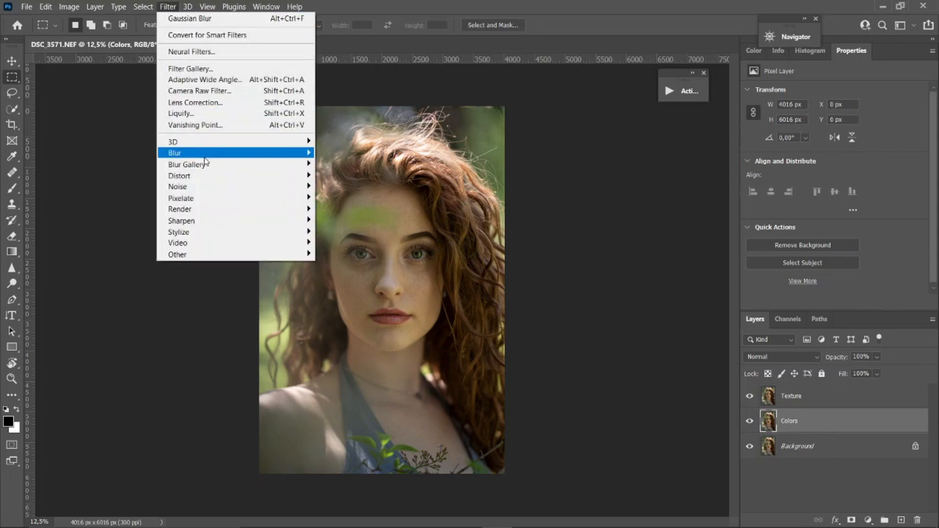
mouse_move(226, 155)
click(342, 198)
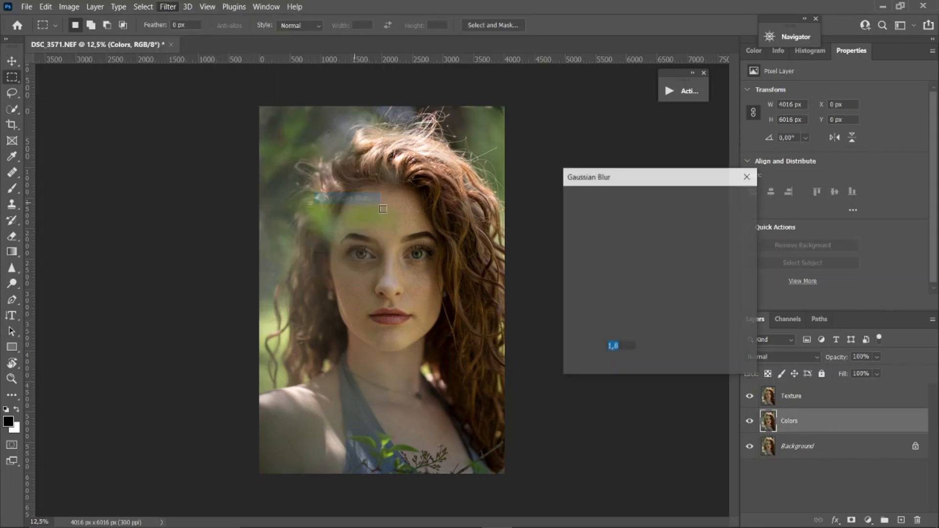
drag(586, 369, 592, 370)
click(728, 199)
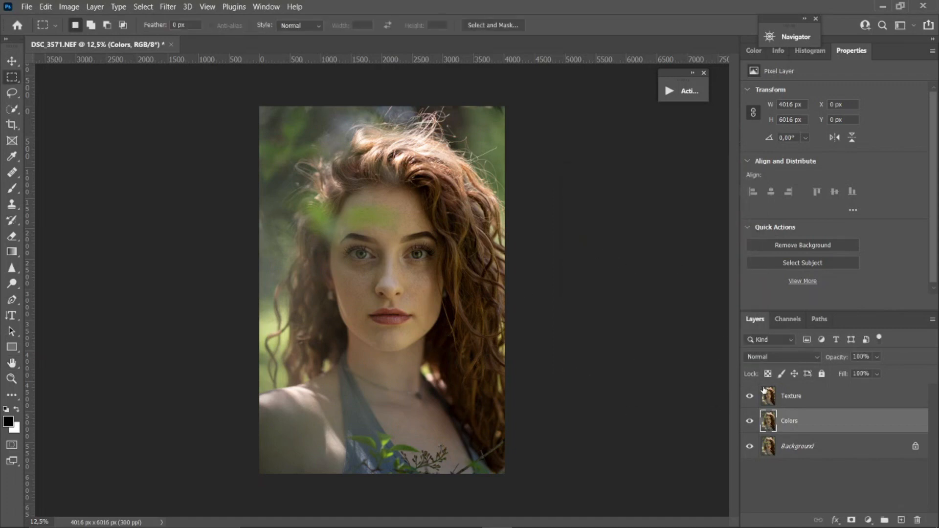
Step: Use Apply Image on Texture with source layer Colors, Subtract blending, scale 2 and offset 128, and set the layer's blend mode to Linear Light
click(801, 398)
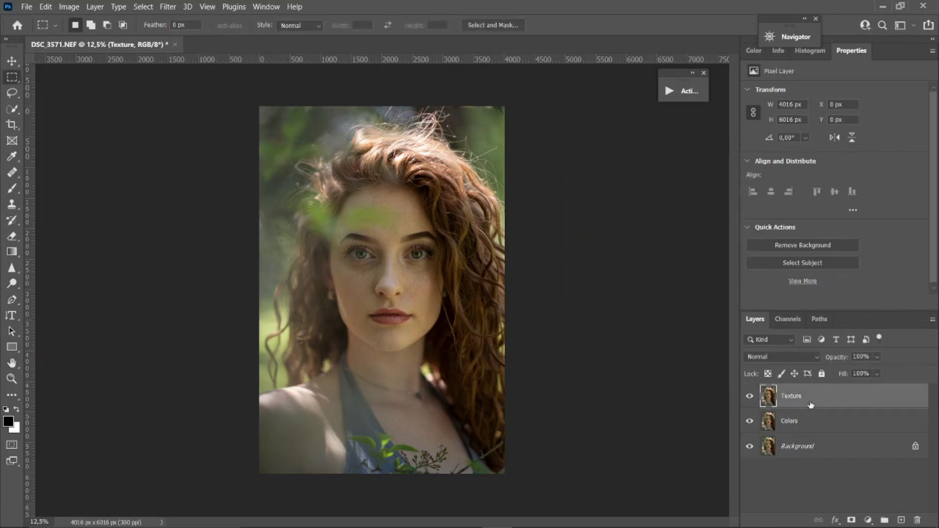
click(71, 6)
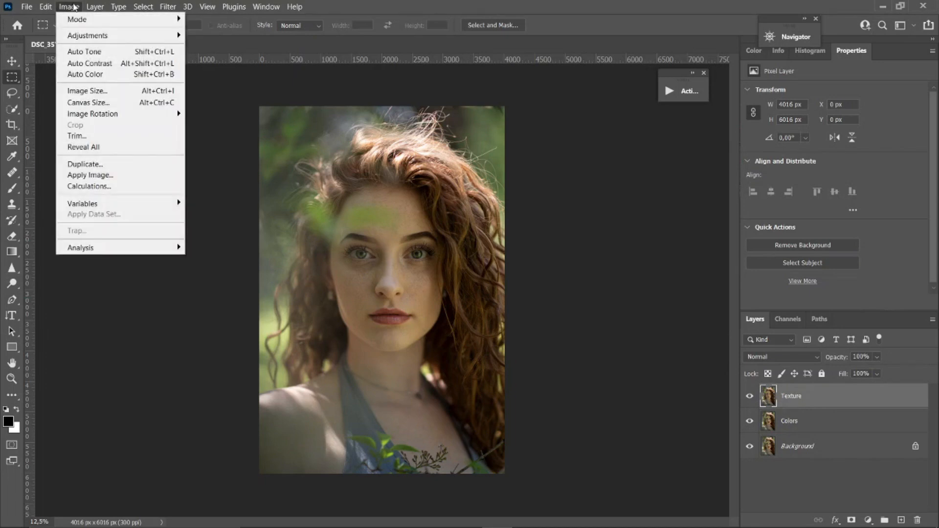
click(122, 175)
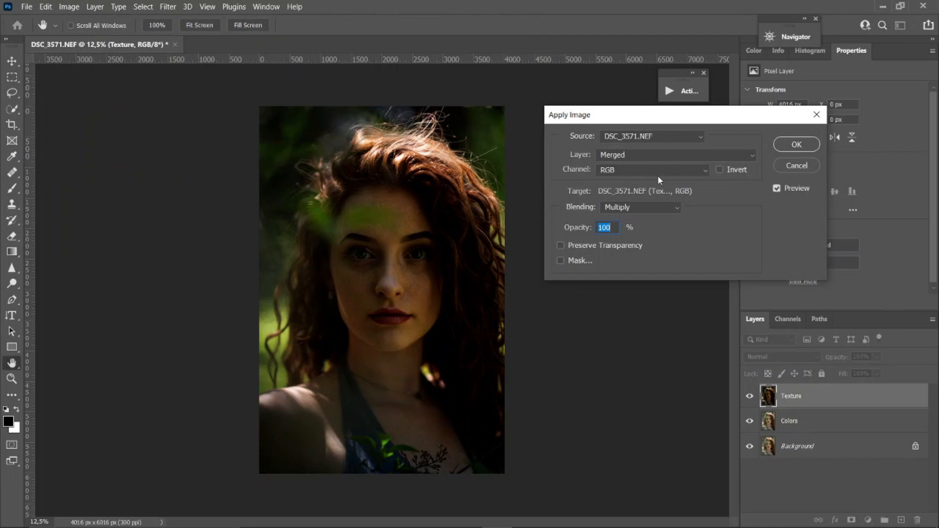
click(623, 158)
click(619, 166)
click(619, 159)
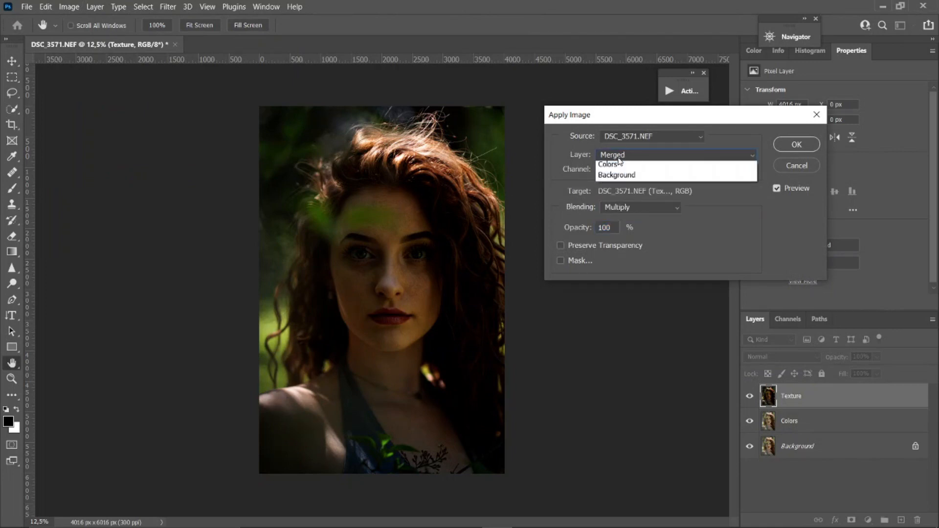
click(560, 163)
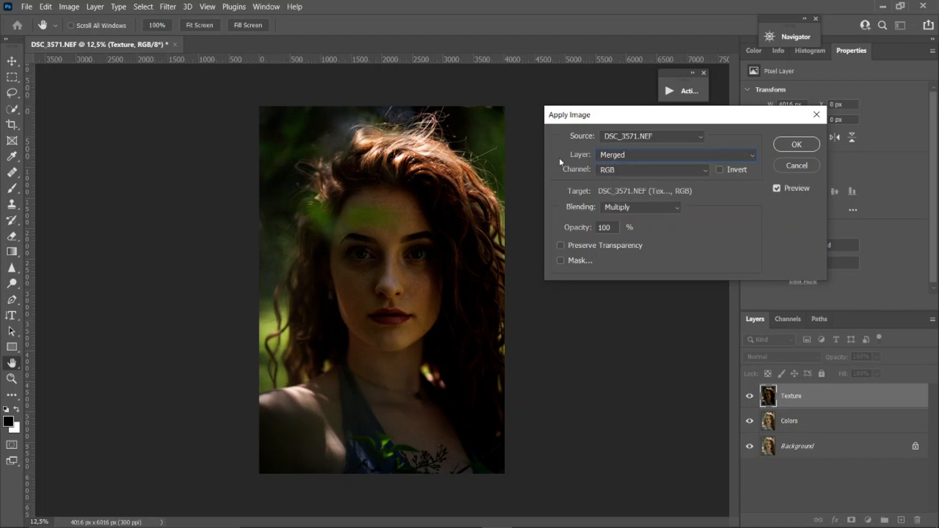
click(624, 159)
click(626, 202)
click(639, 210)
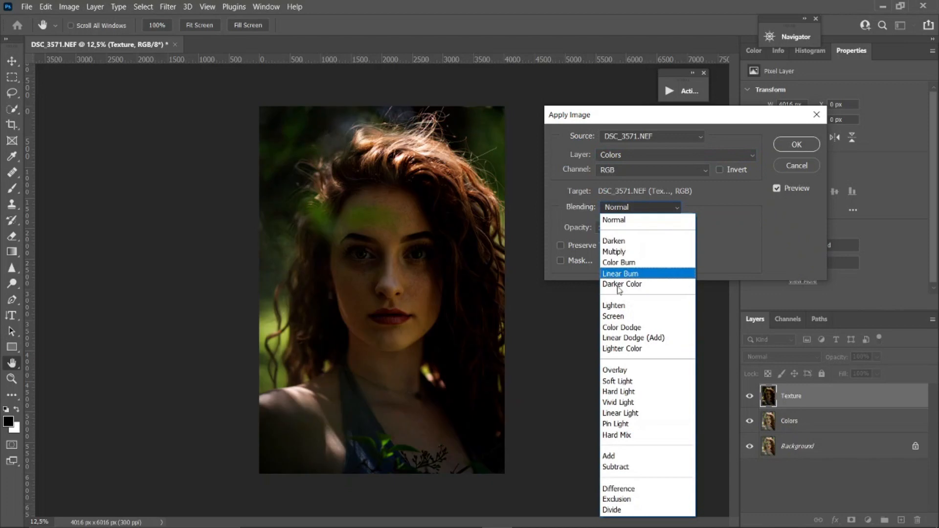
click(626, 467)
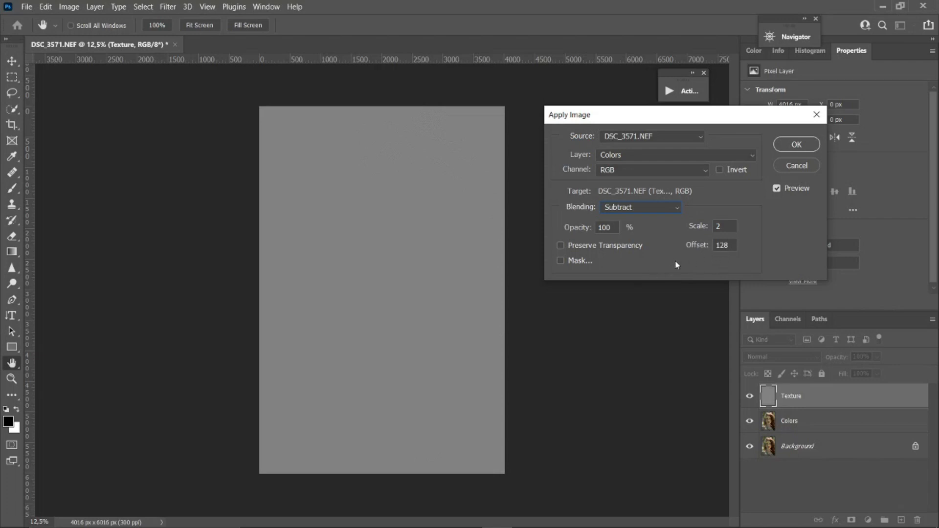
click(786, 148)
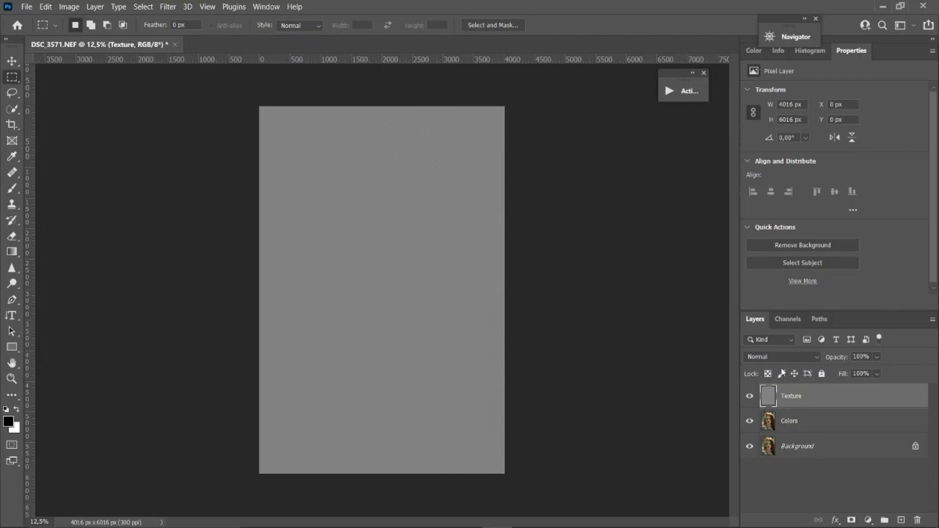
click(769, 360)
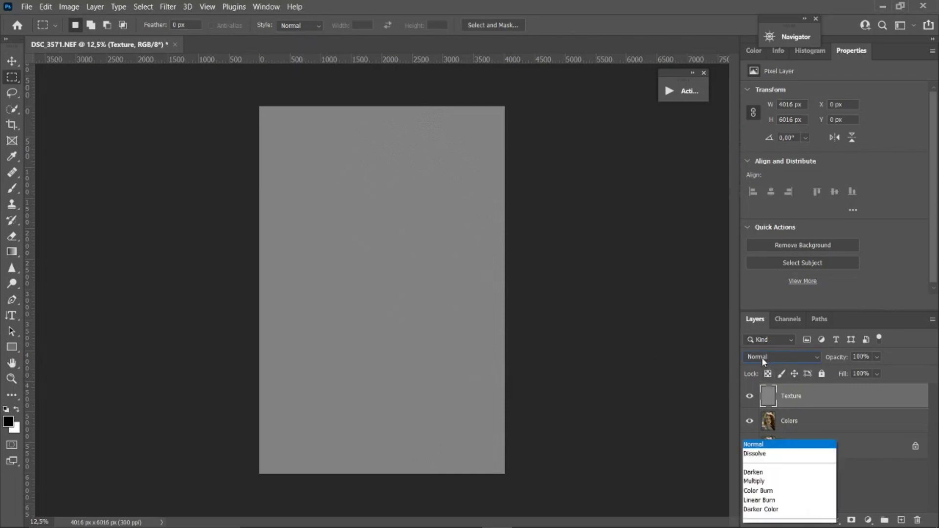
click(765, 409)
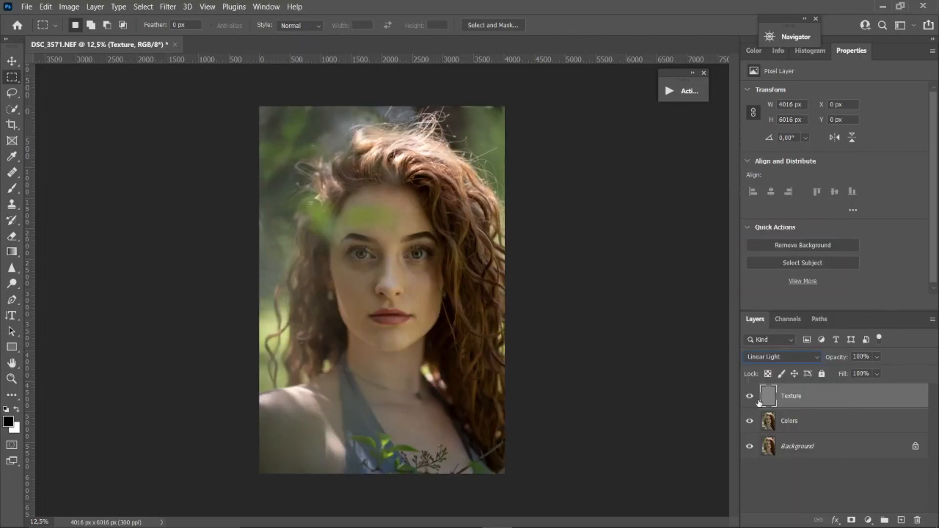
Step: Group the Texture and Colors layers and name the group Frequency seperation
shift+click(804, 423)
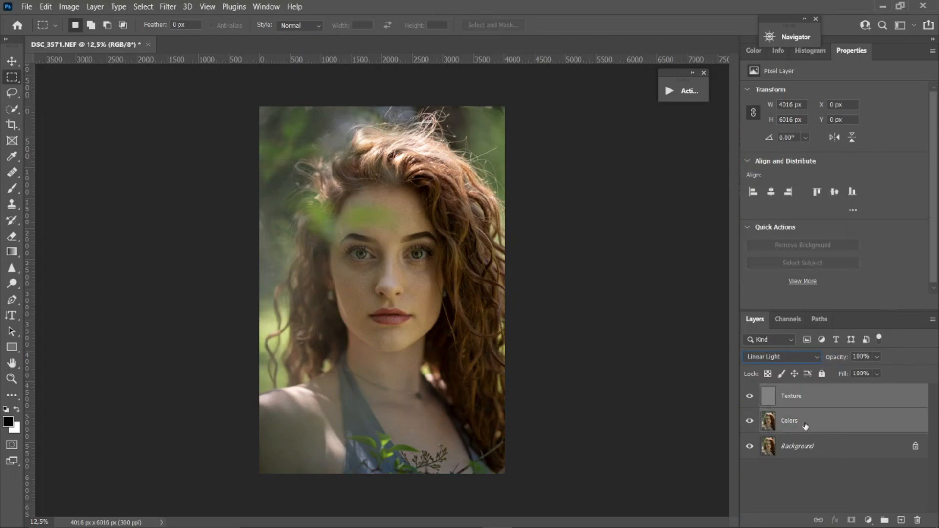
key(ctrl+g)
double_click(799, 392)
key(BackSpace)
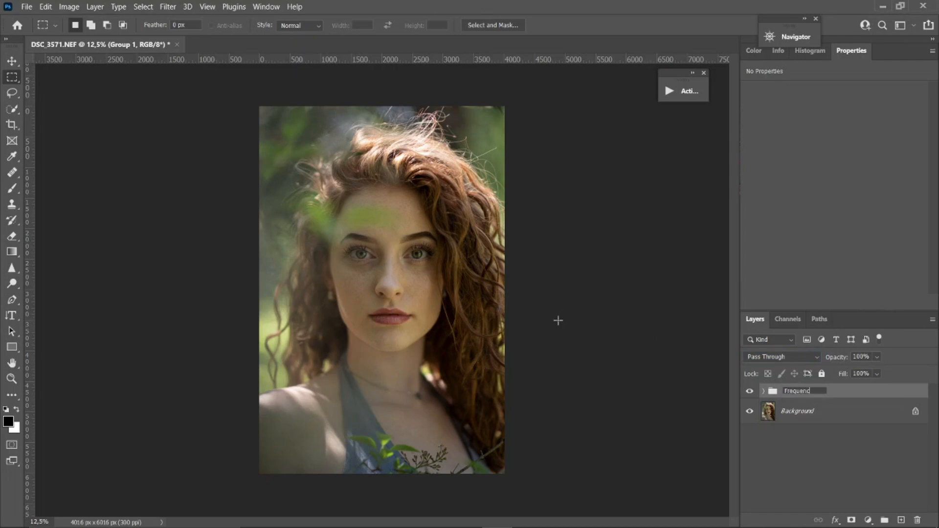
text(Frequency seperation)
key(Return)
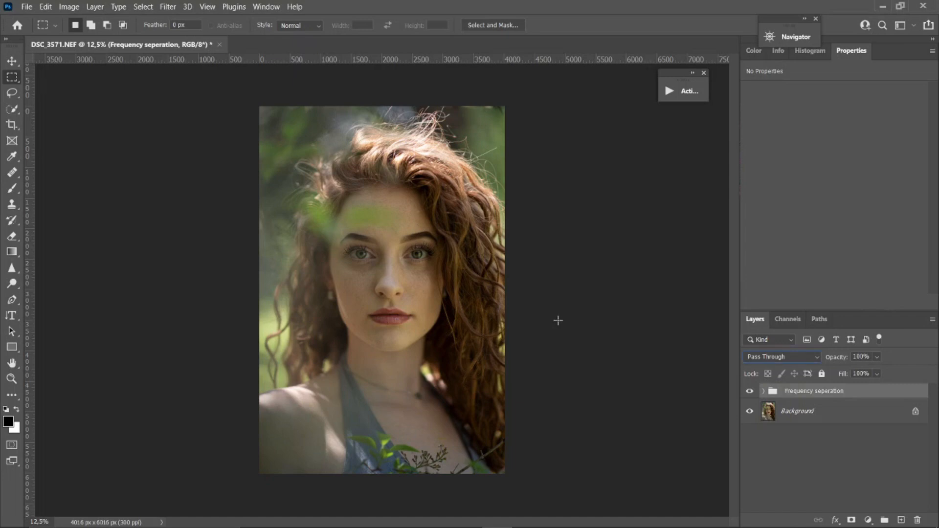
Step: Add a brightening Curves layer named Local dodge, with a curve point at about input 159, output 193, and its mask inverted to black
click(869, 520)
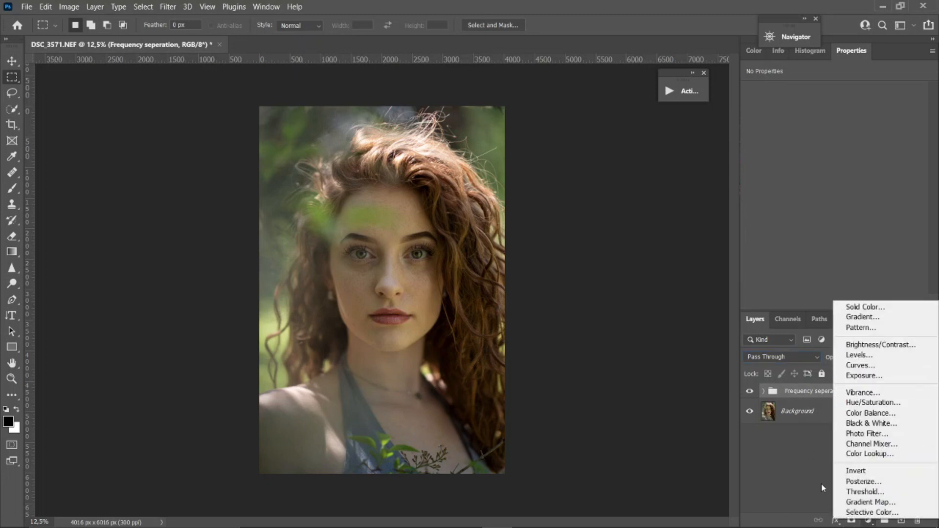
click(860, 365)
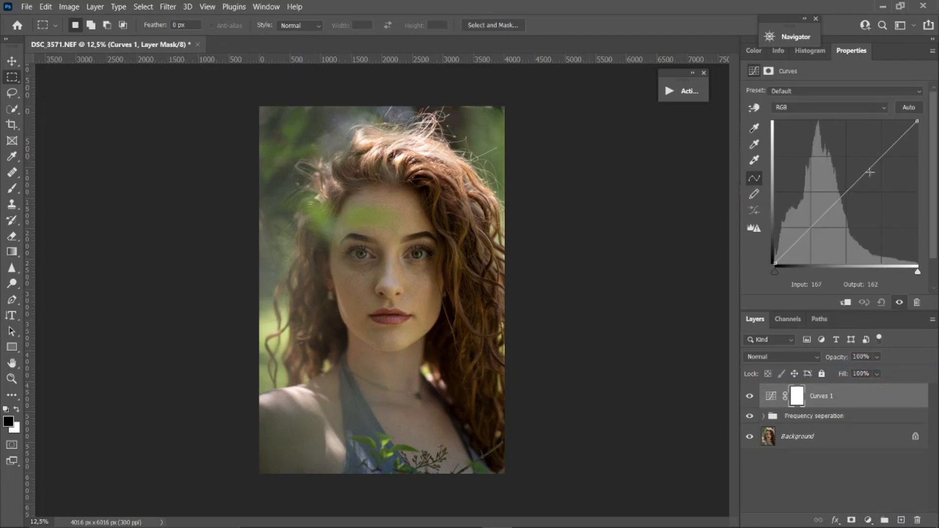
drag(867, 171, 864, 155)
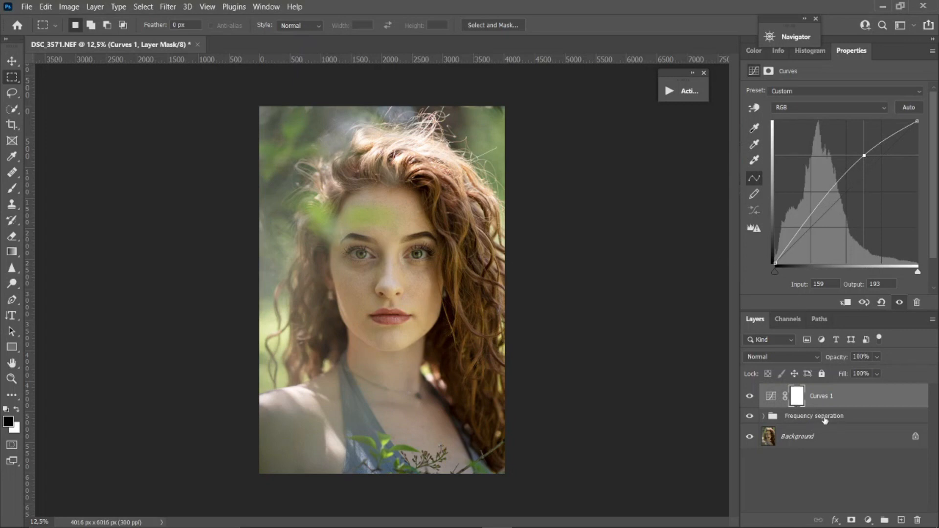
key(ctrl+i)
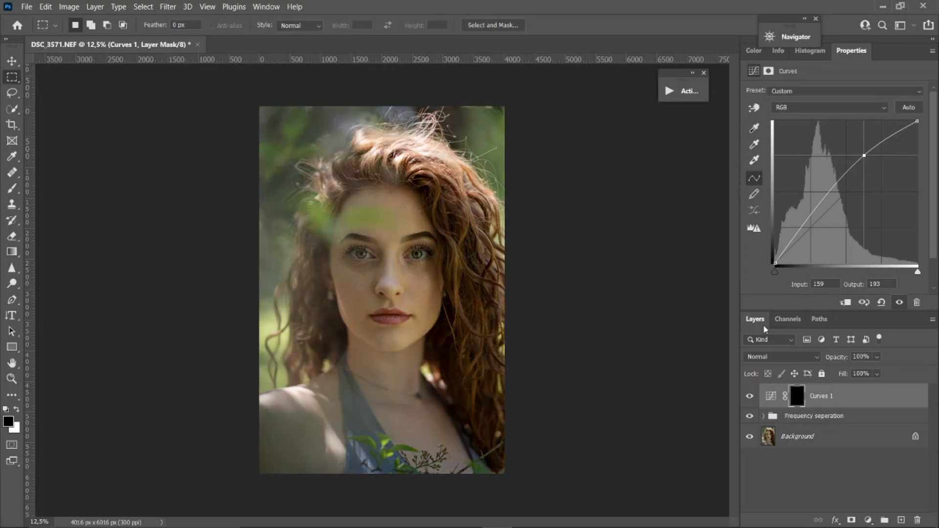
double_click(826, 397)
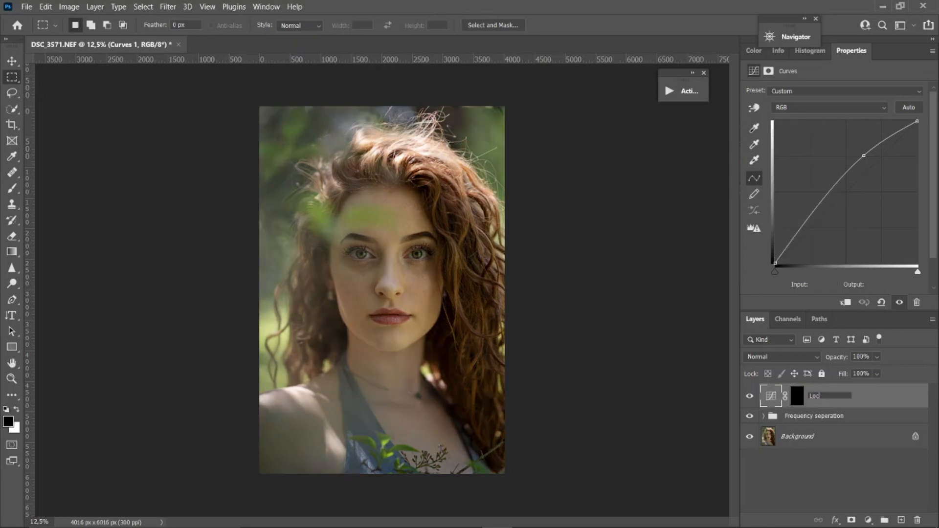
text(Local dodge)
key(Return)
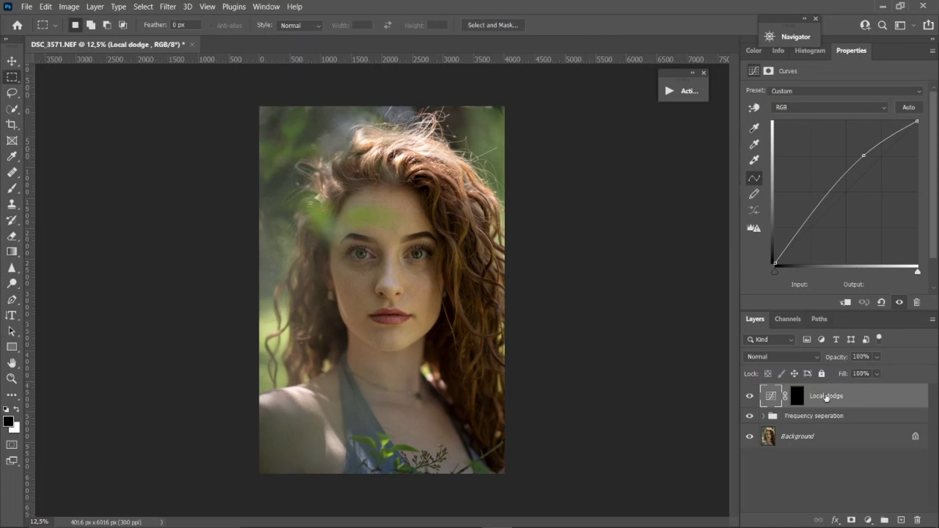
Step: Add a darkening Curves layer named Local Burn, with a curve point at about input 125, output 100, and its mask inverted to black
click(869, 520)
click(862, 366)
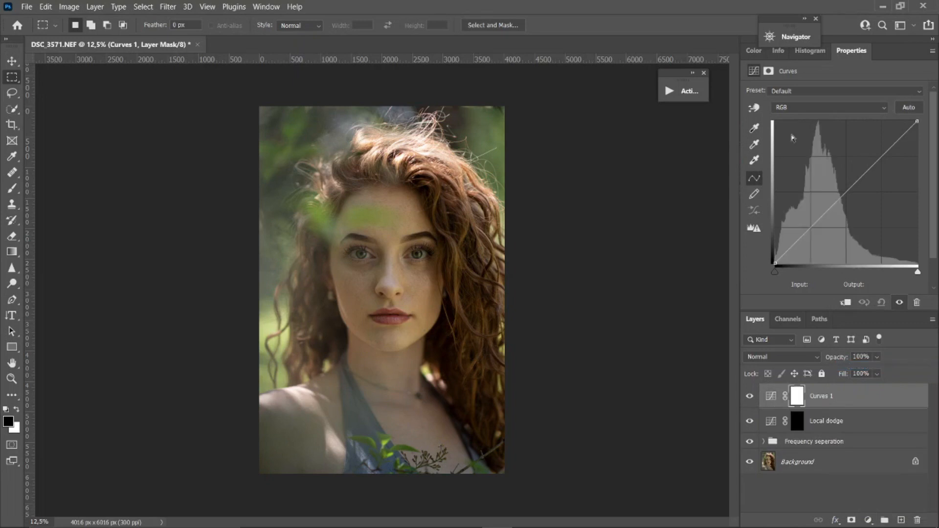
drag(841, 197, 845, 208)
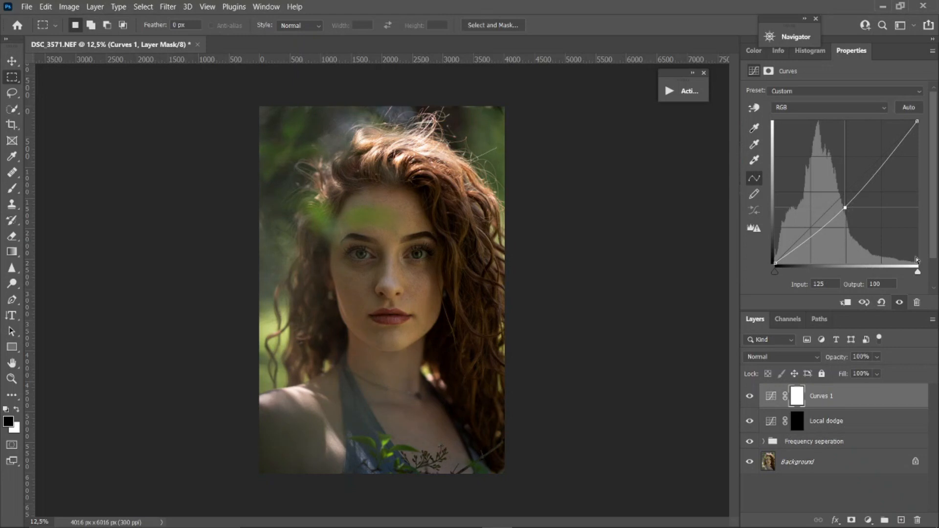
key(ctrl+i)
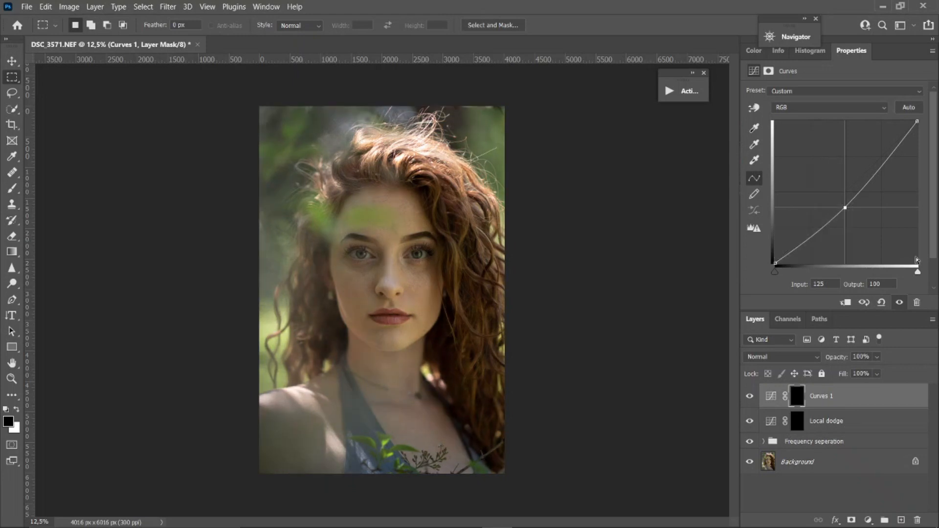
double_click(823, 400)
key(BackSpace)
text(Lo)
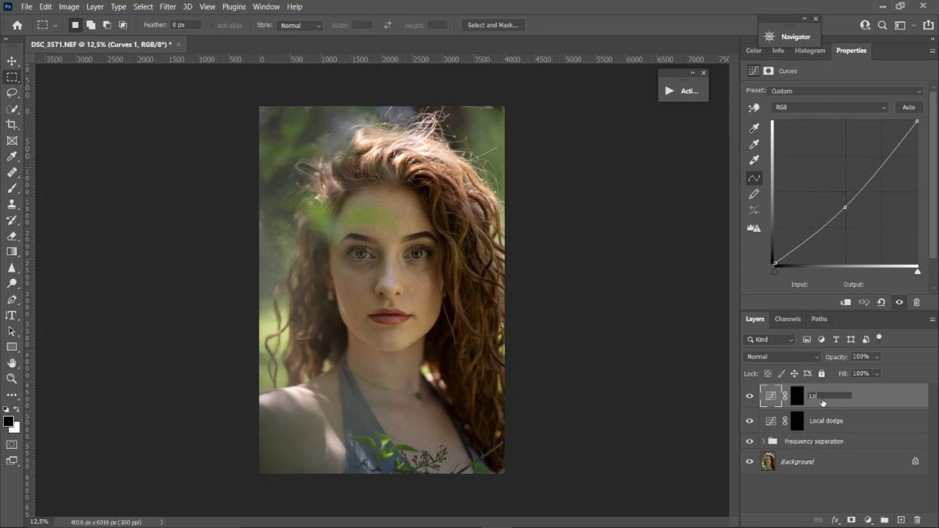
text(cal Burn)
key(Return)
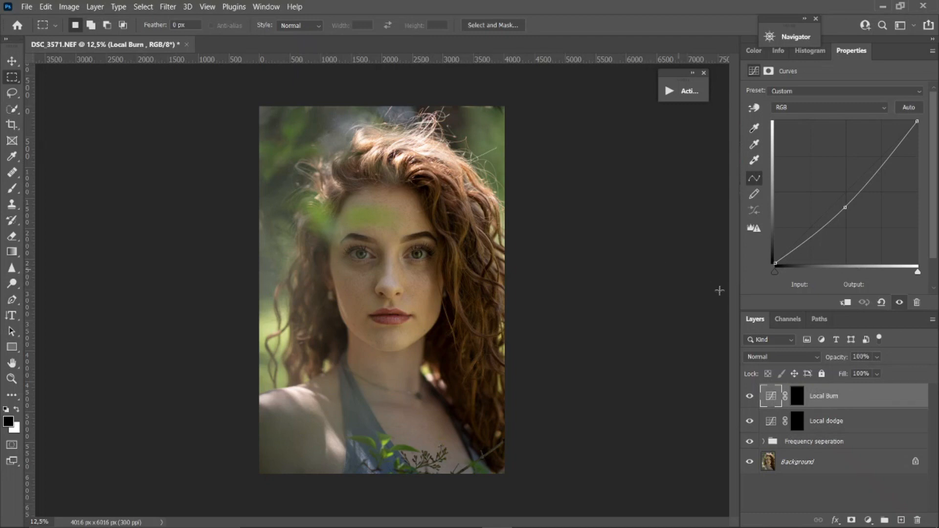
Step: Group the Local Burn and Local dodge layers and name the group Local dodge&burn
shift+click(852, 427)
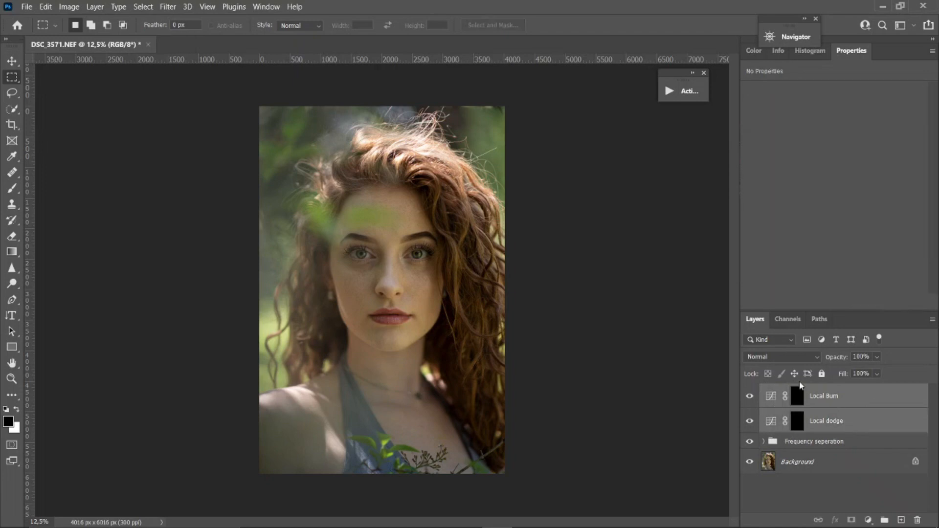
key(ctrl+g)
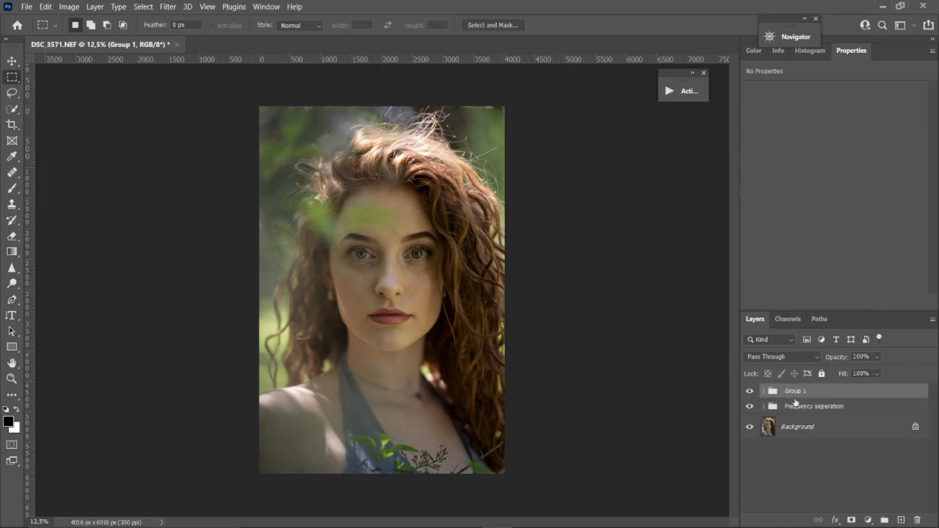
key(BackSpace)
key(BackSpace)
text(dodge )
text(brurn)
key(Return)
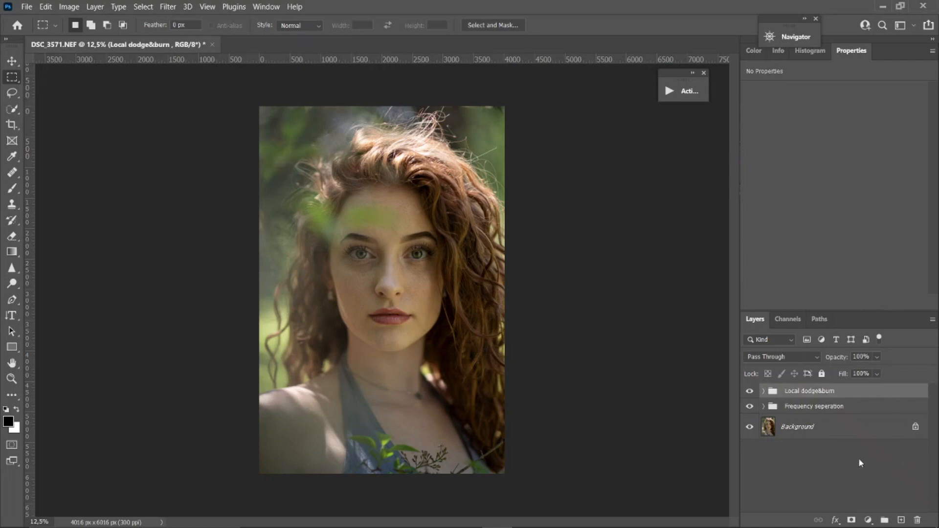
Step: Add a brightening Curves layer named Global dodge, with a curve point at about input 165, output 187, and its mask inverted to black
click(869, 520)
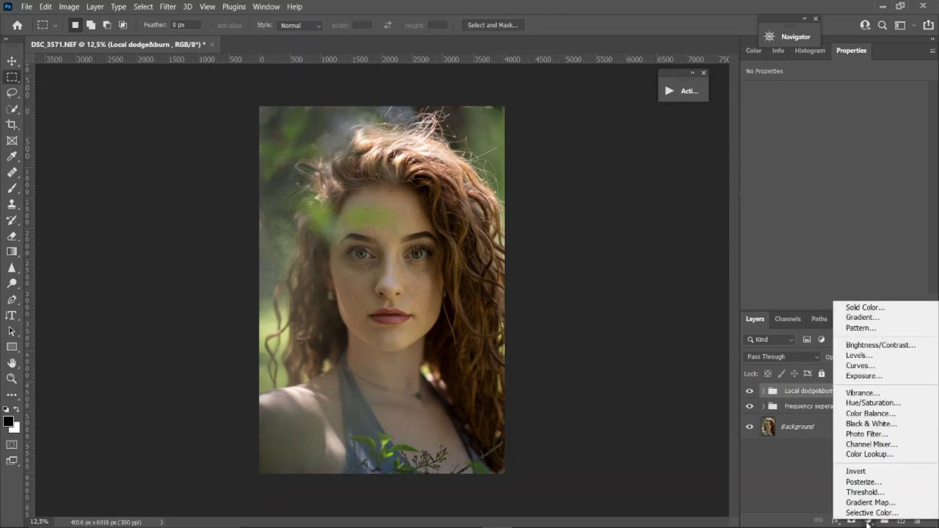
click(865, 367)
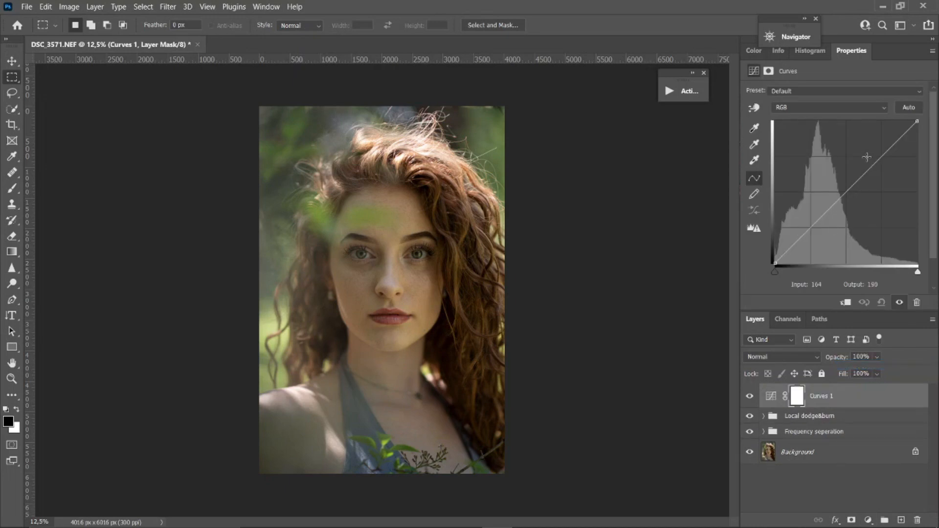
click(867, 157)
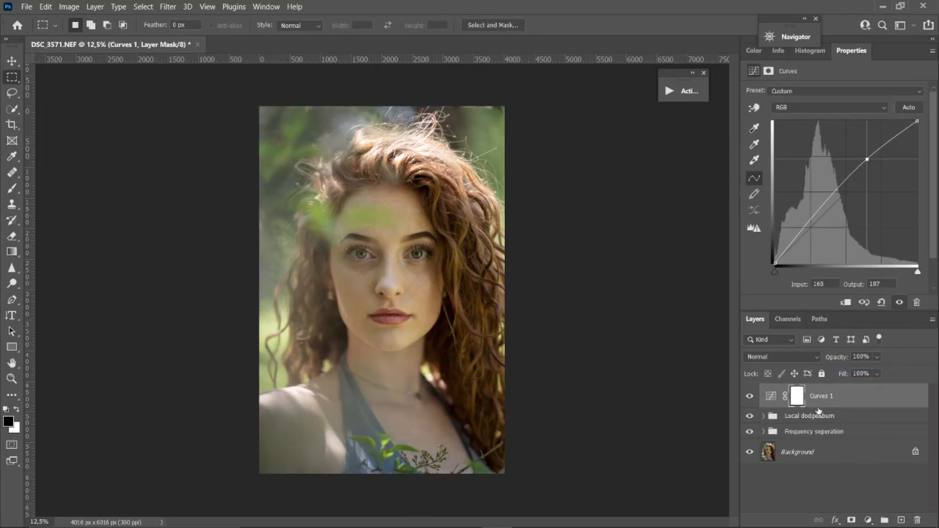
key(ctrl+i)
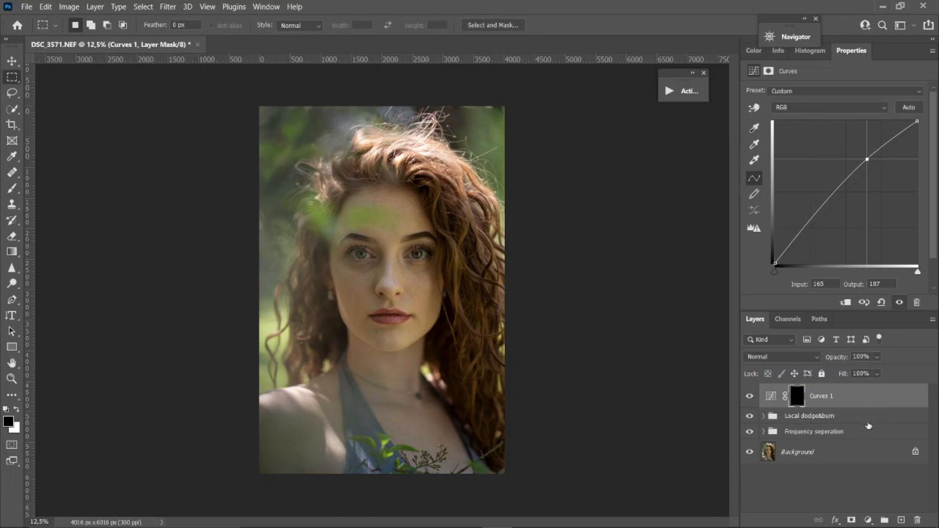
double_click(828, 395)
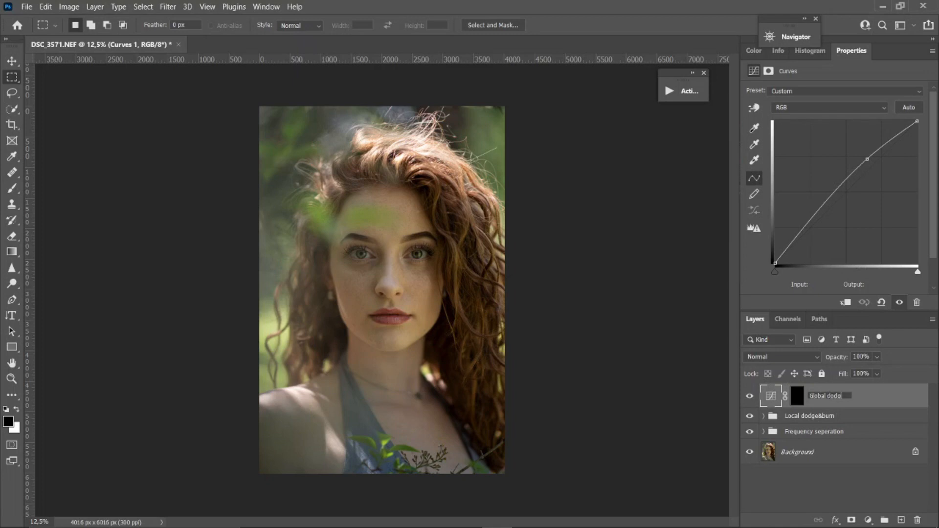
text(Global dodge)
key(Return)
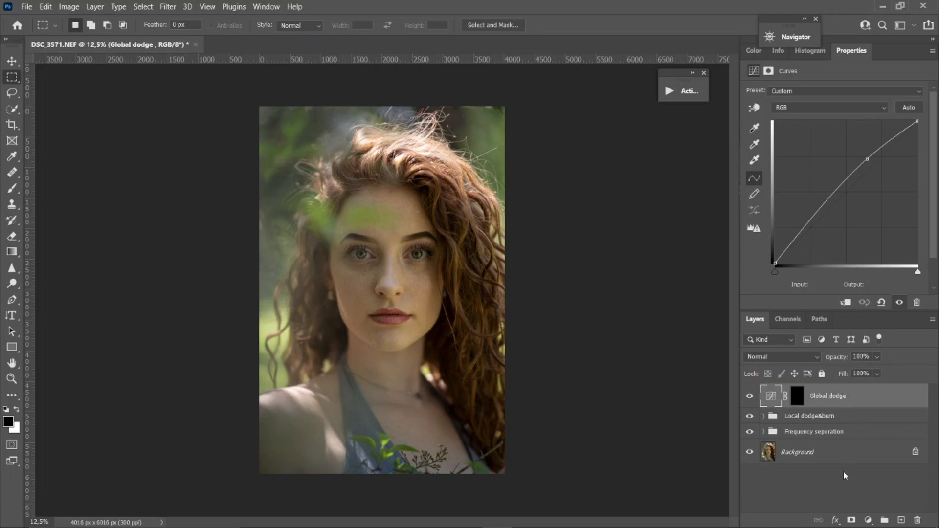
Step: Add a darkening Curves layer named global burn, with a curve point at about input 129, output 110, and its mask inverted to black
click(867, 520)
click(861, 372)
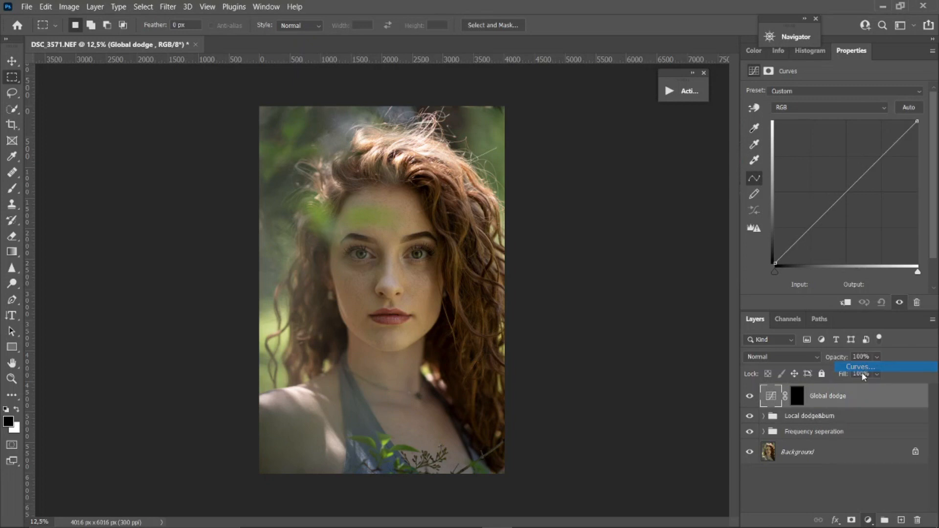
drag(847, 192, 848, 202)
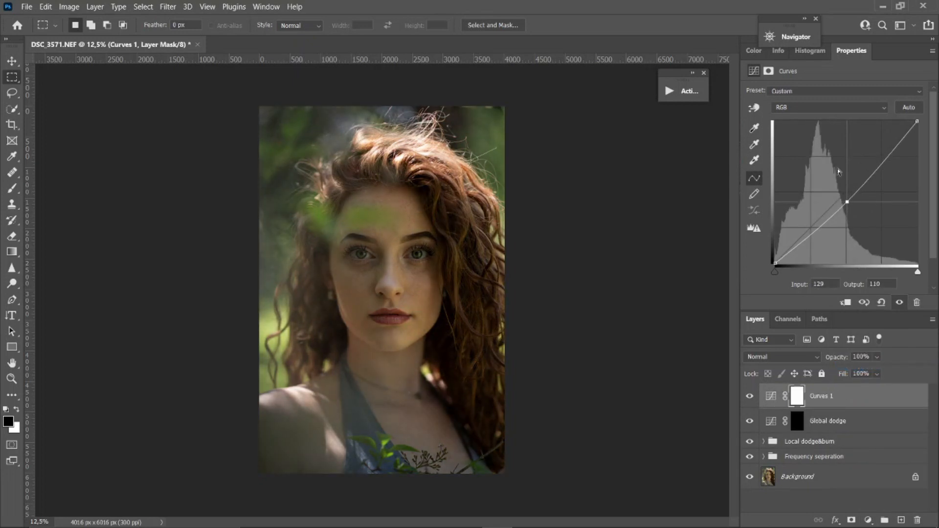
key(ctrl+i)
double_click(824, 397)
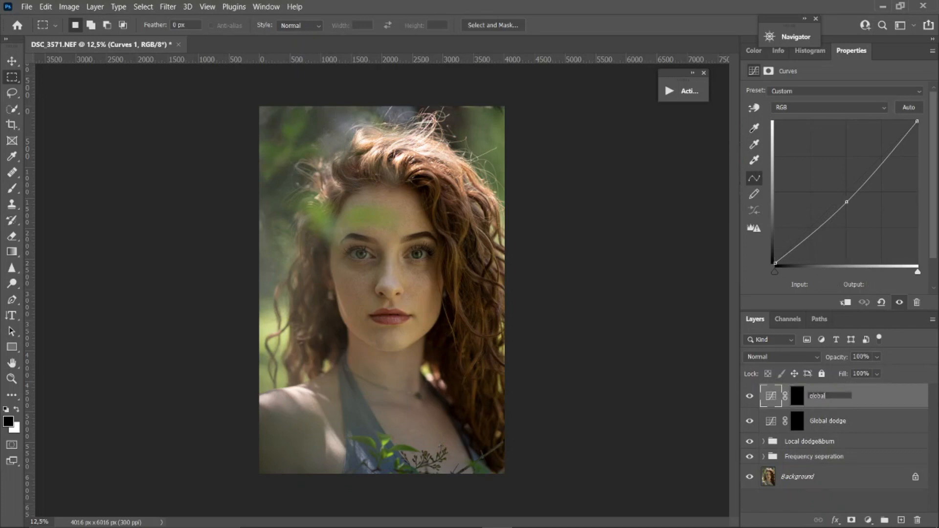
key(Return)
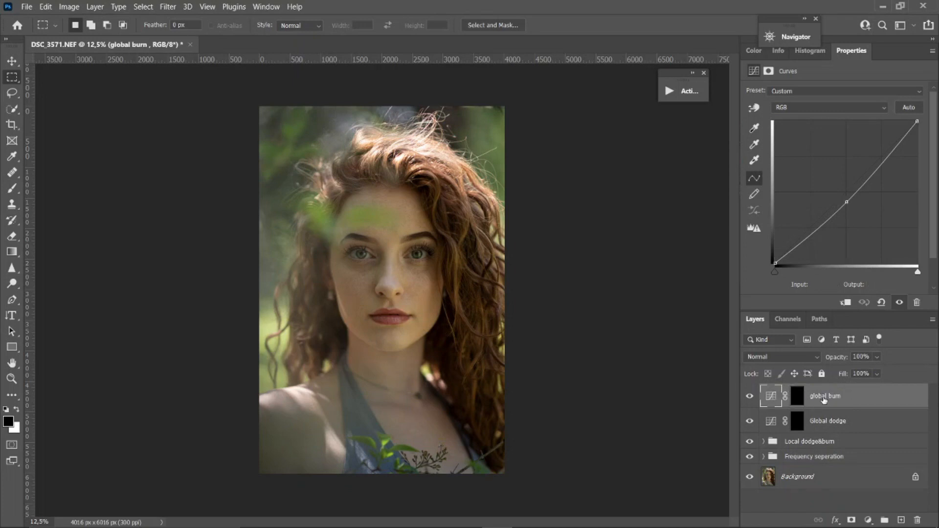
Step: Group the global burn and Global dodge layers and name the group global dodge & burn
shift+click(851, 422)
key(ctrl+g)
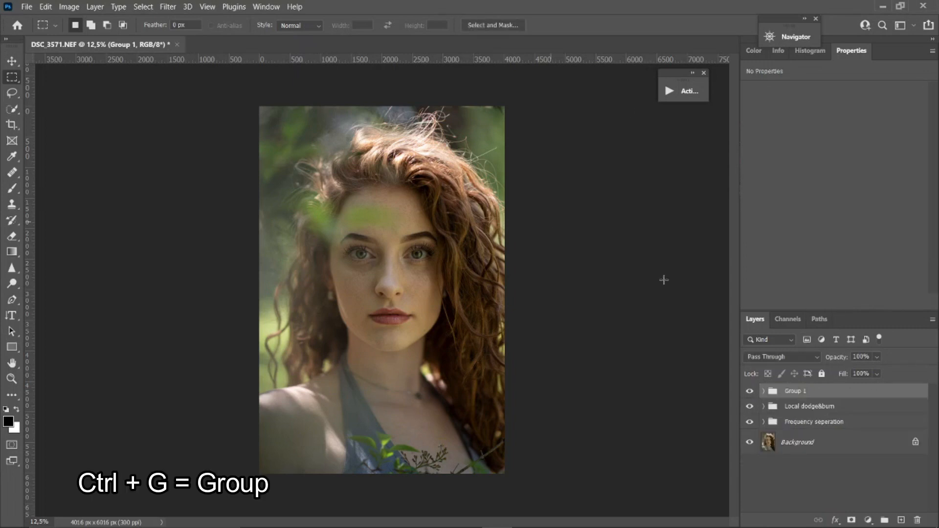
double_click(793, 391)
key(BackSpace)
text(clobal)
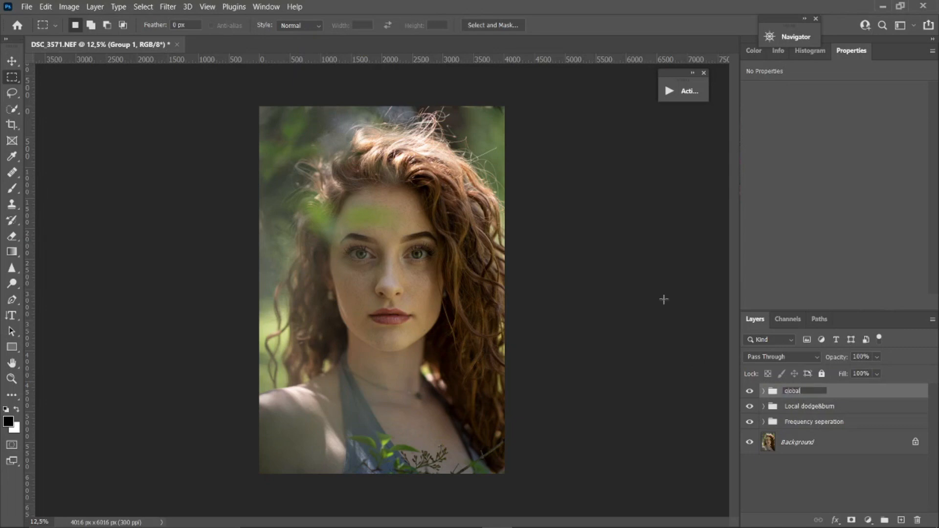
text( dodge & burn)
key(Return)
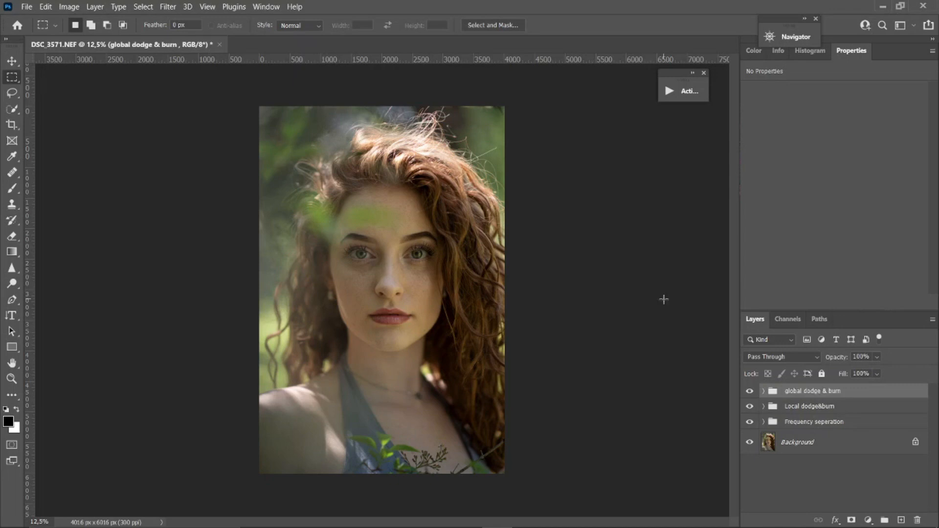
Step: Add a Solid Color fill layer in grey 5c5c5c above all groups and set its blend mode to Color
click(869, 521)
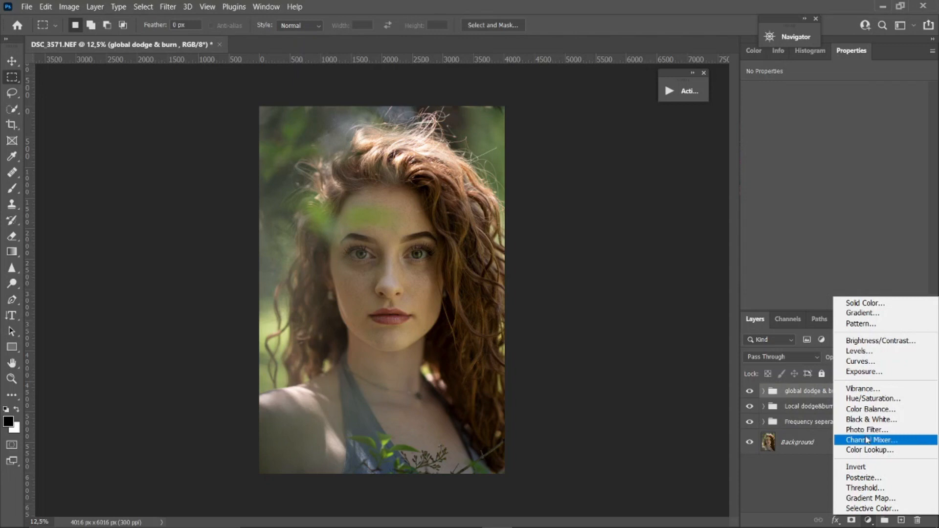
click(873, 306)
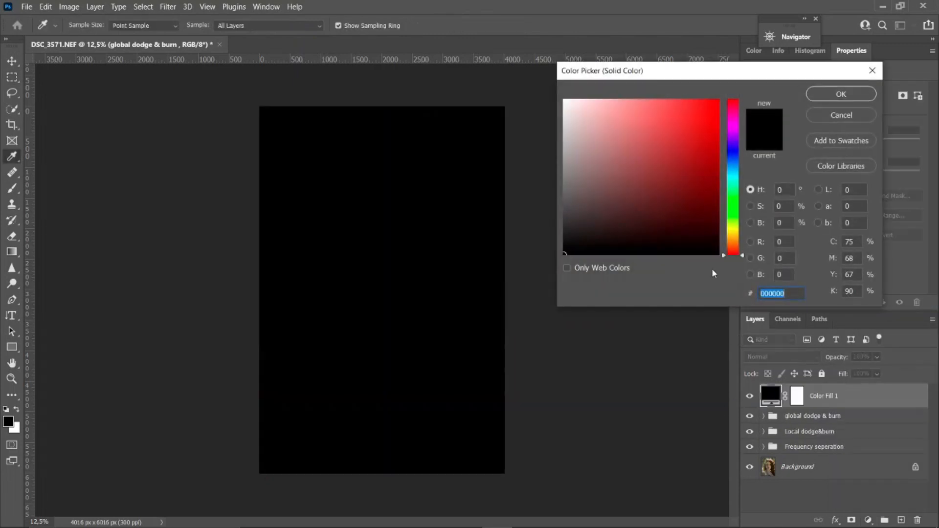
click(566, 206)
drag(566, 206, 567, 198)
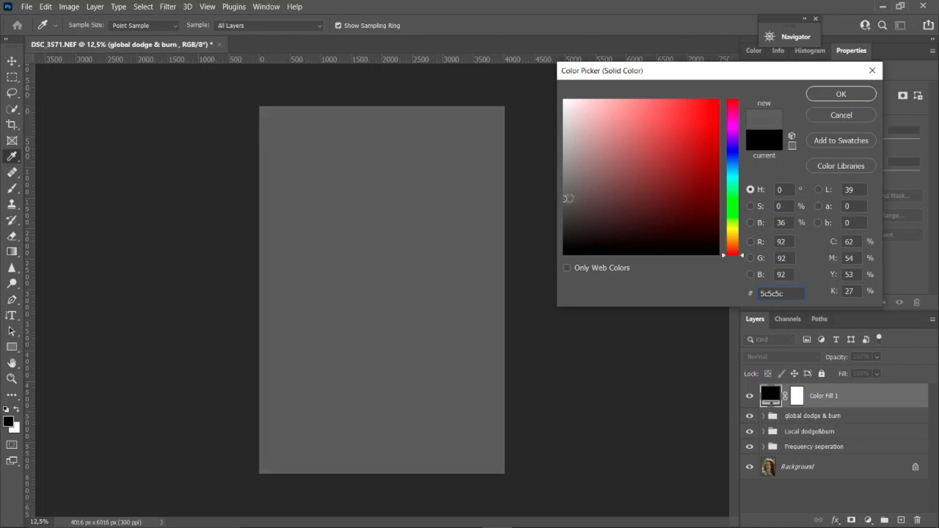
click(856, 98)
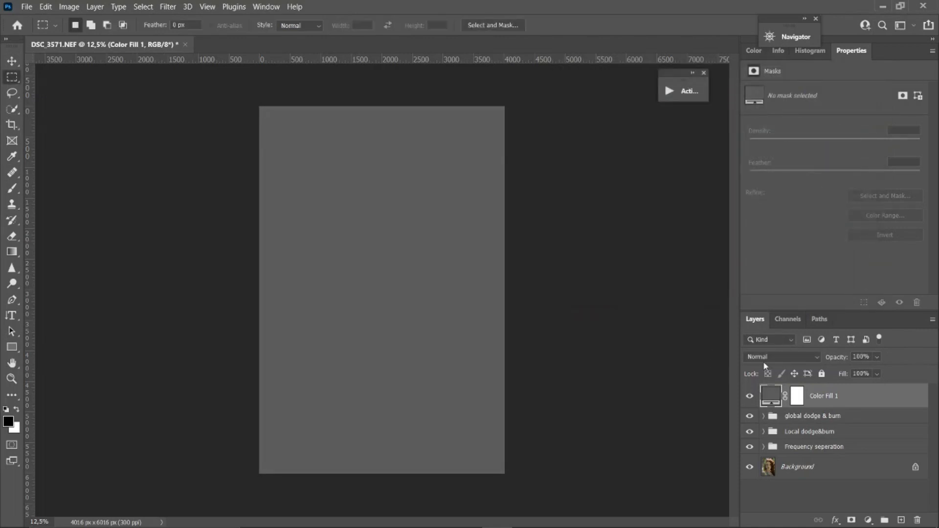
click(764, 363)
click(763, 512)
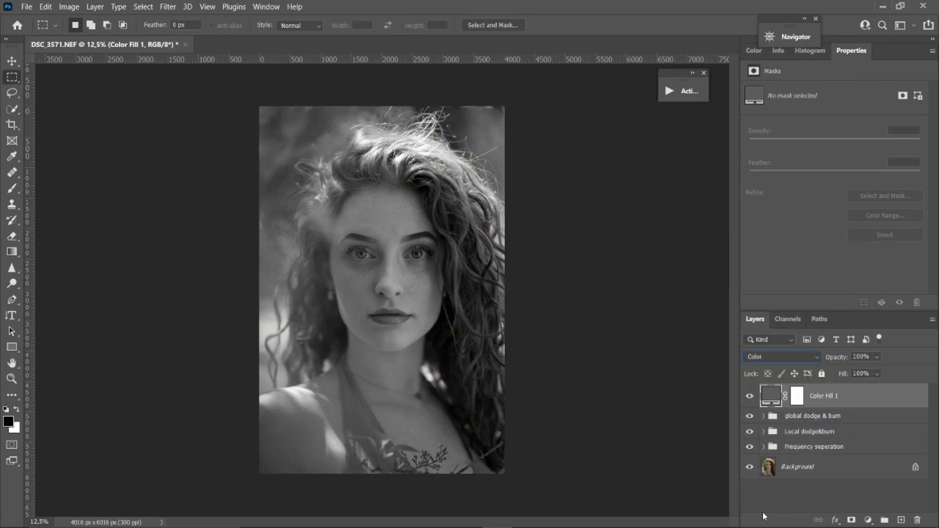
Step: Add a contrast-boosting Curves layer above Color Fill 1: pull shadows down, raise highlights to input 185, output 195, and move the white point to input 235
click(868, 520)
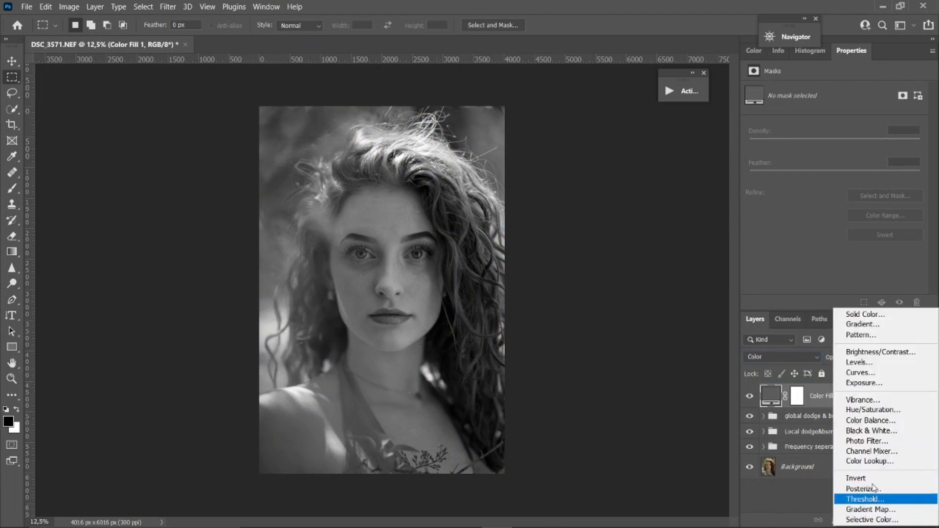
click(856, 376)
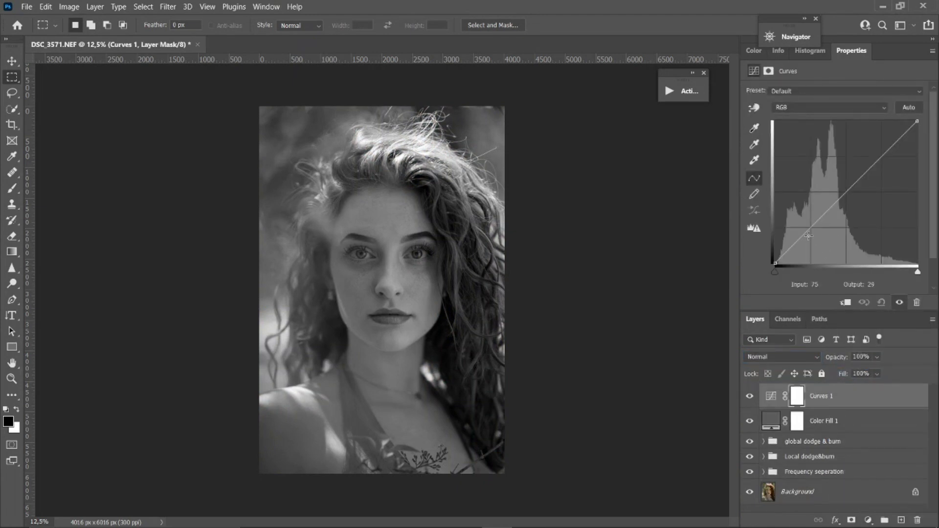
drag(813, 228, 812, 238)
drag(881, 159, 878, 154)
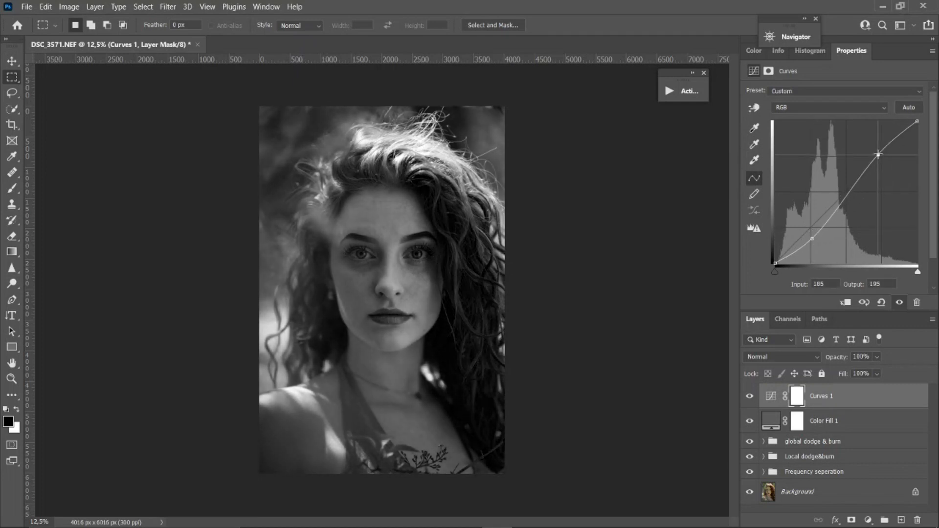
drag(918, 123, 906, 121)
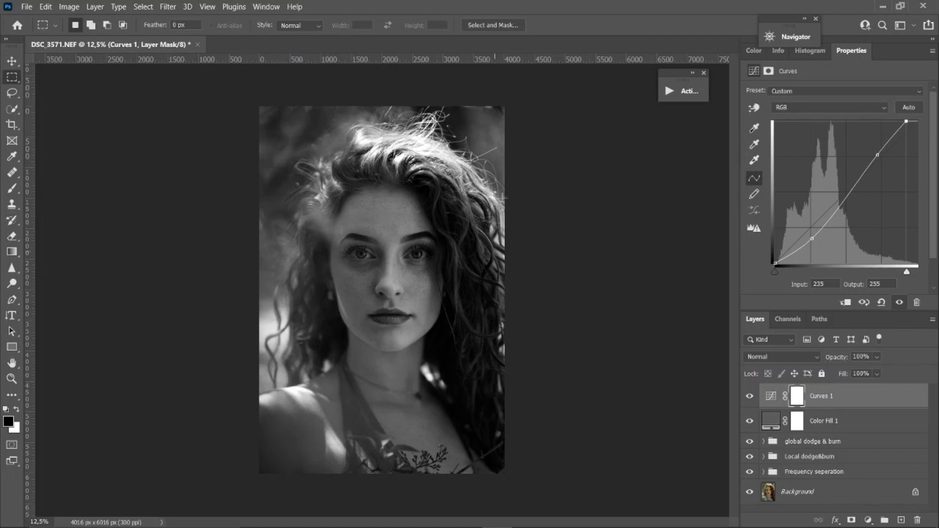
drag(390, 260, 421, 269)
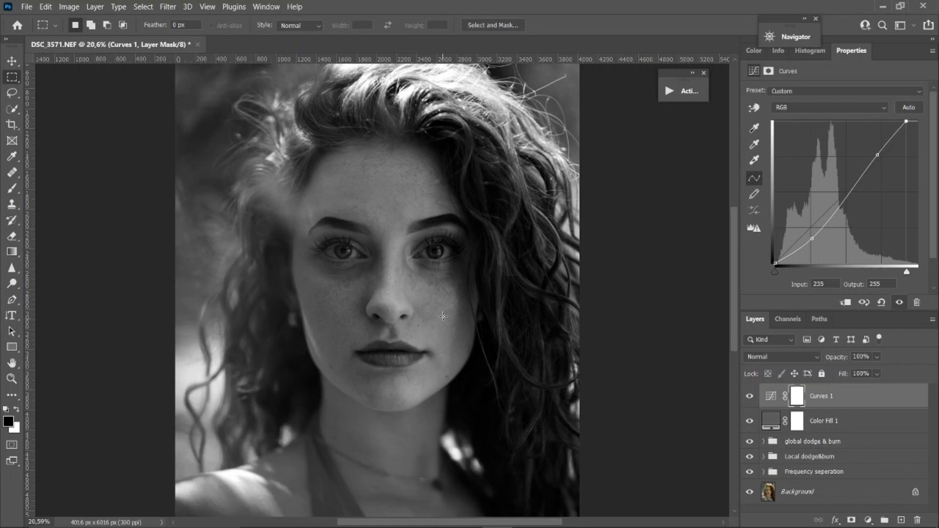
drag(442, 258, 409, 261)
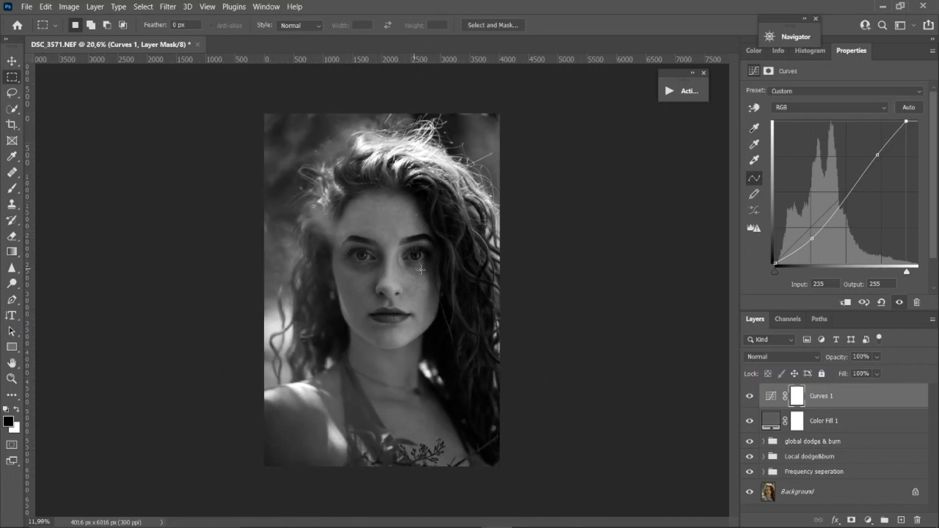
Step: Group the Curves 1 and Color Fill 1 layers and name the group Assited Local d&b
shift+click(852, 427)
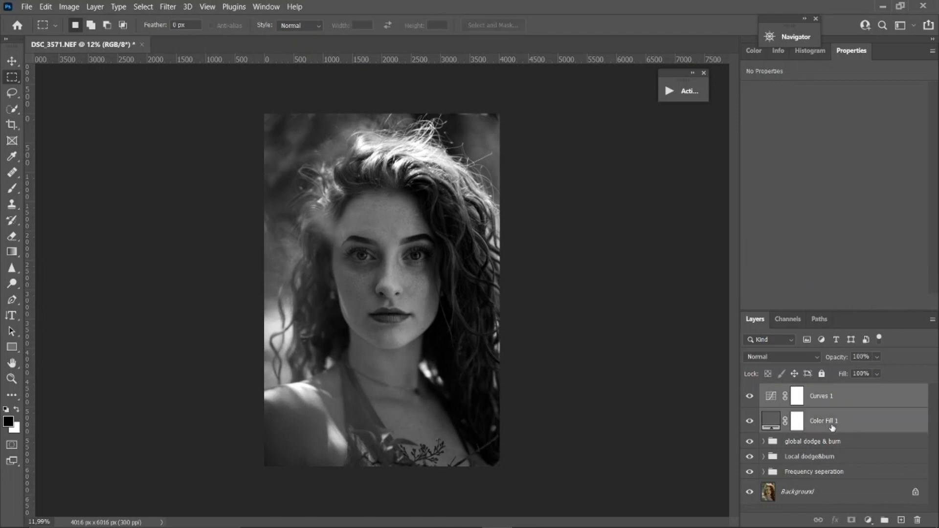
key(ctrl+g)
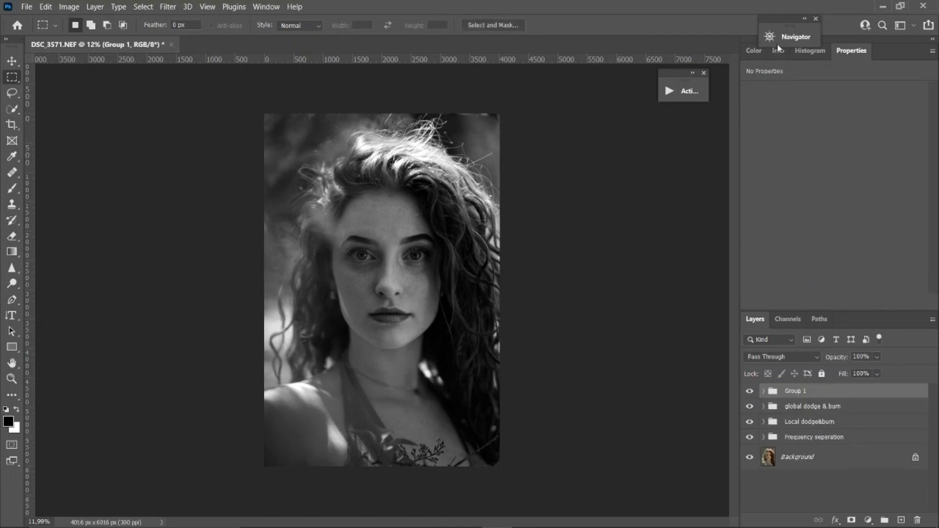
double_click(795, 391)
key(BackSpace)
text(L)
text(ssited Lo)
key(Return)
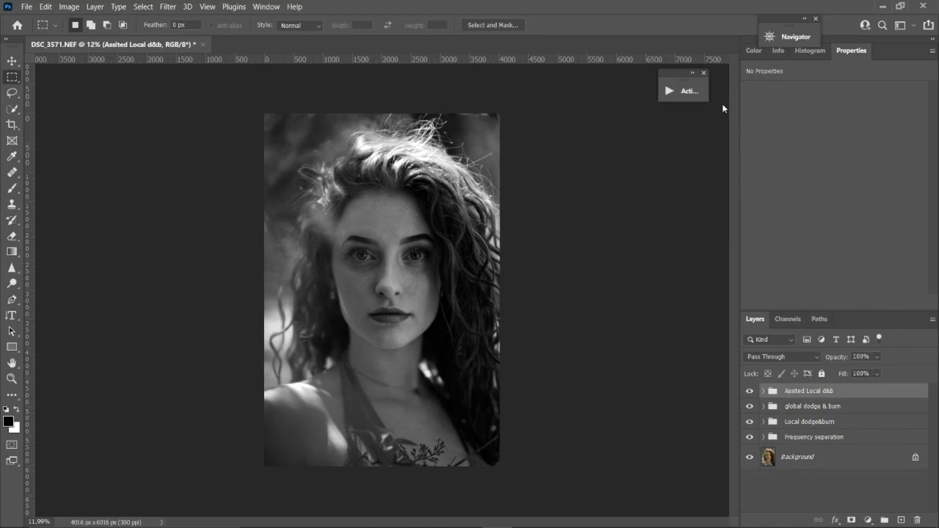
Step: Stop recording the action and delete all four layer groups above the Background layer
click(671, 98)
click(545, 249)
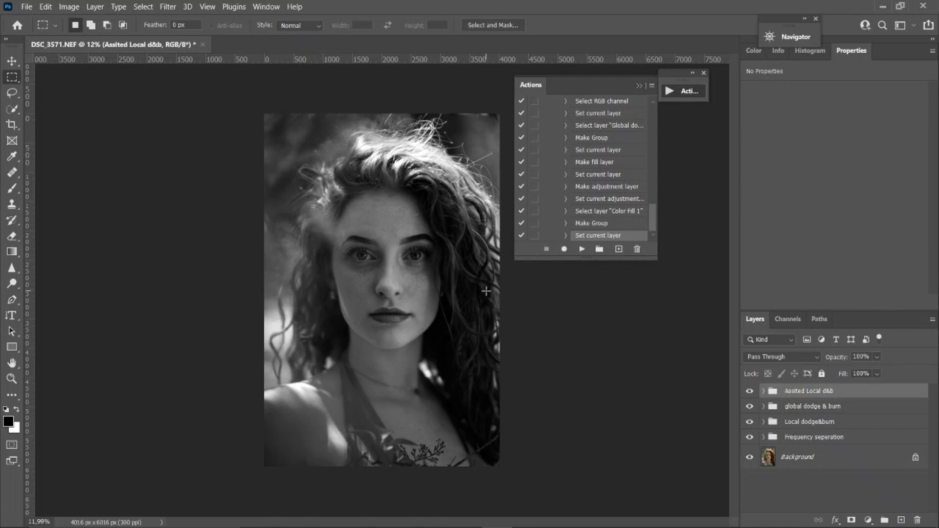
click(638, 86)
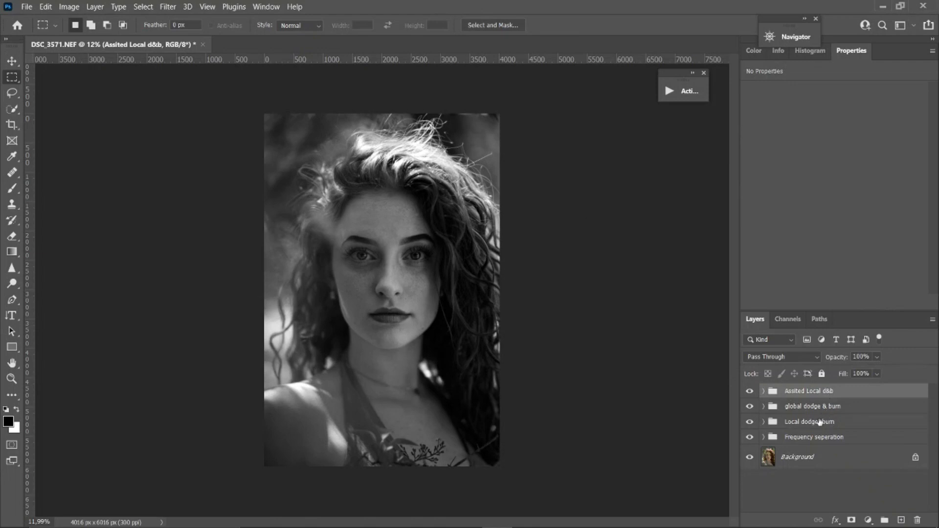
shift+click(837, 439)
drag(834, 437, 913, 521)
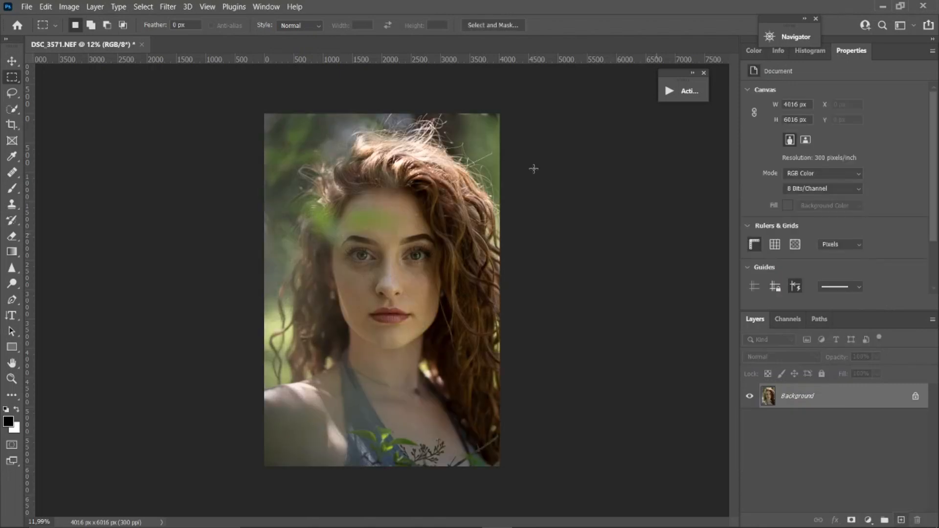
Step: Play the FS,LDB,GLB,ALDB action from the Retouching for youtube set on the Background image
click(687, 92)
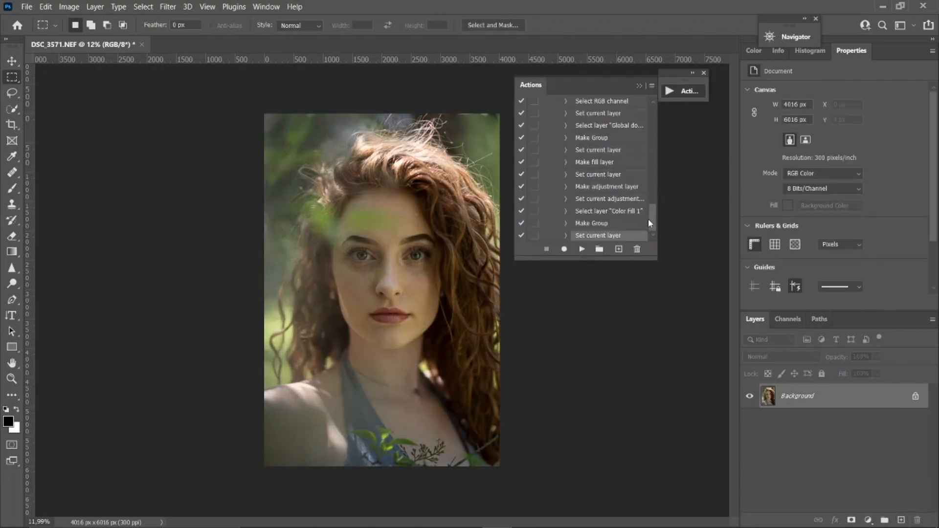
scroll(648, 218, up, 10)
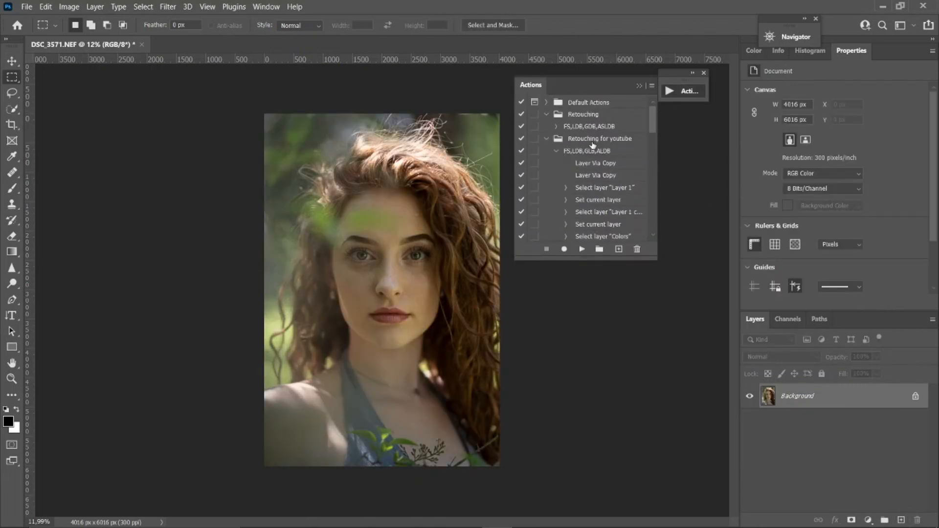
click(590, 141)
click(586, 154)
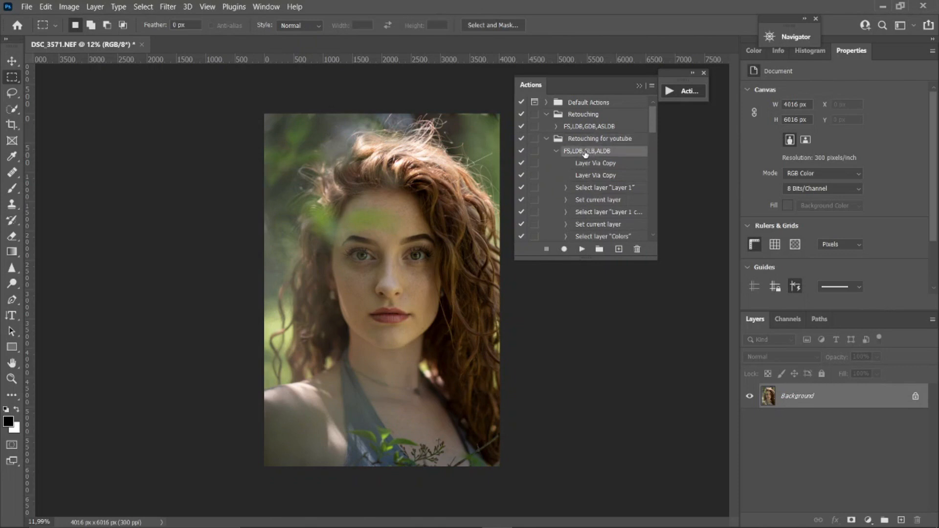
click(583, 249)
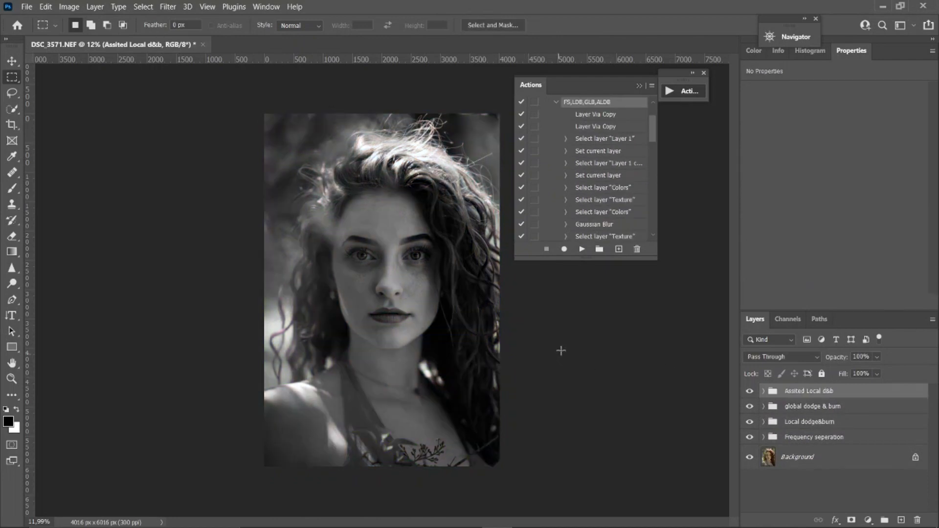
click(639, 86)
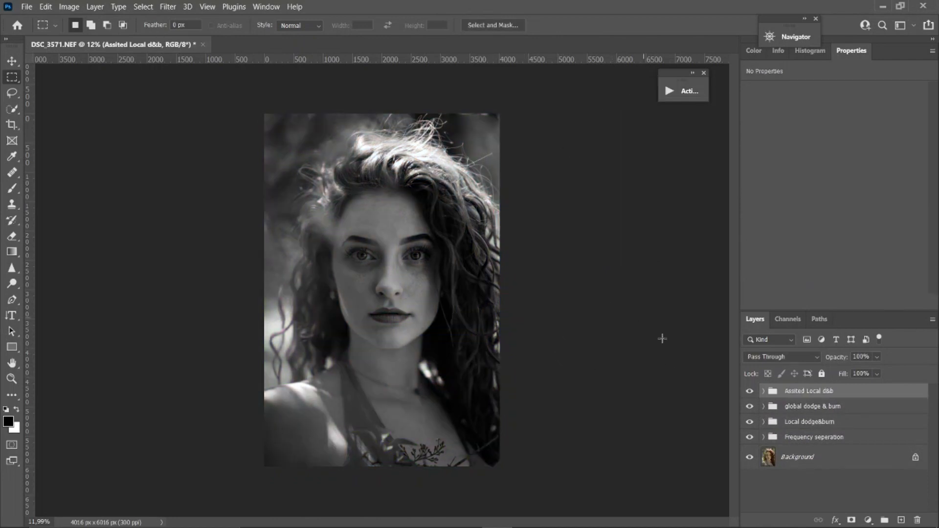
Step: Hide the Assited Local d&b group to show the portrait in colour
scroll(429, 307, up, 1)
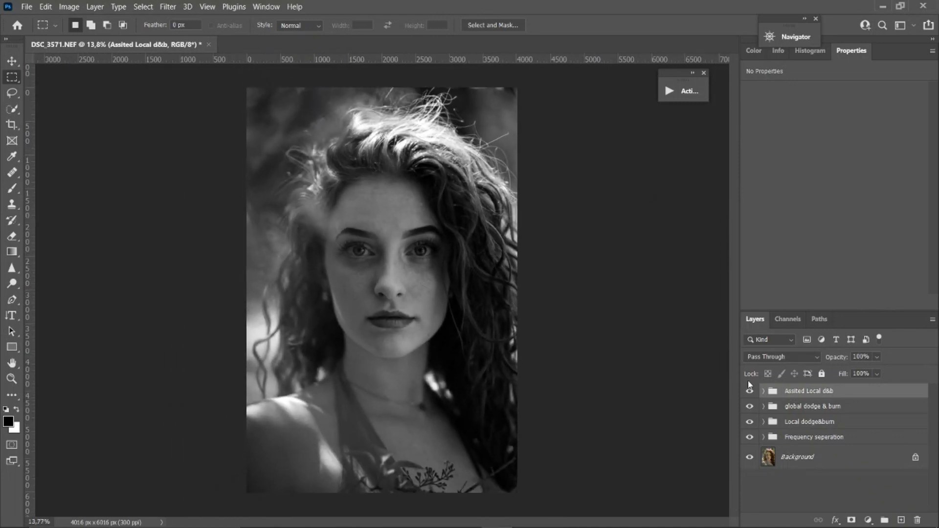
click(750, 391)
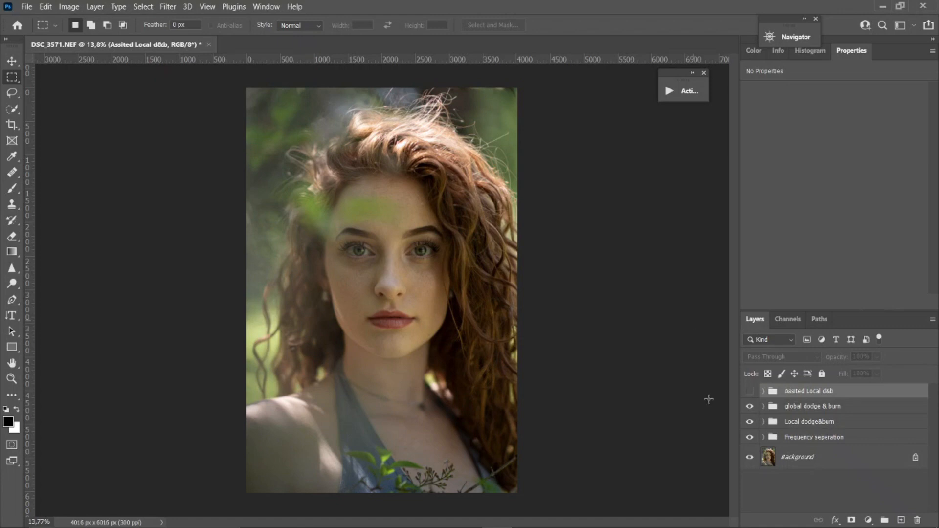
scroll(408, 271, down, 1)
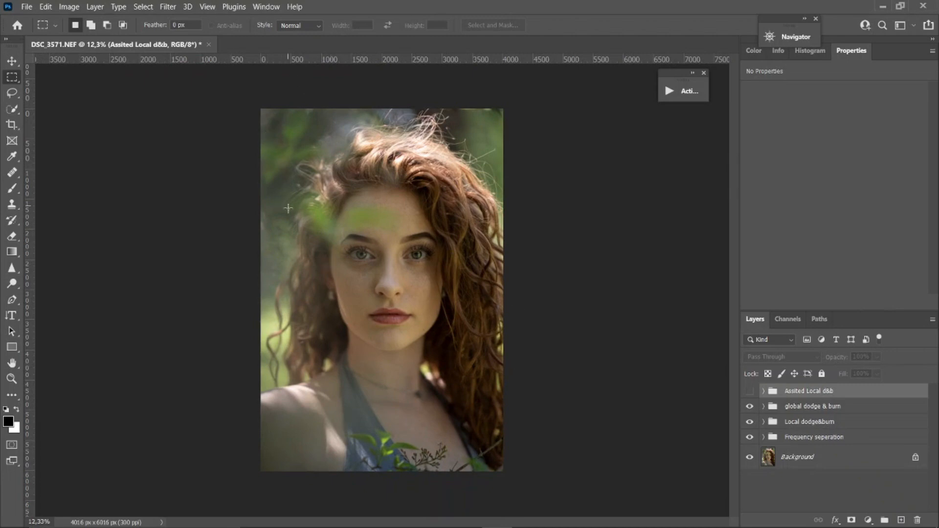
scroll(385, 254, up, 4)
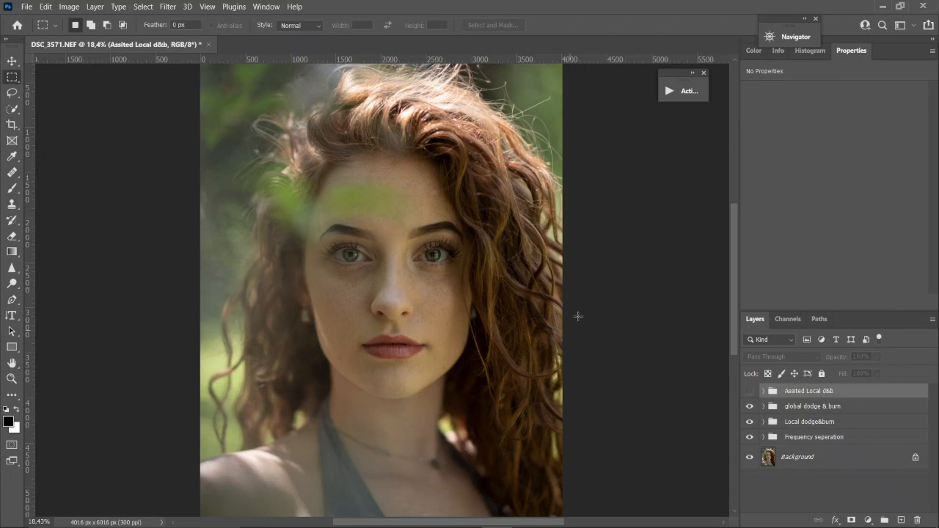
Step: Select the Colors layer inside the Frequency seperation group and set its opacity to 53%
click(766, 441)
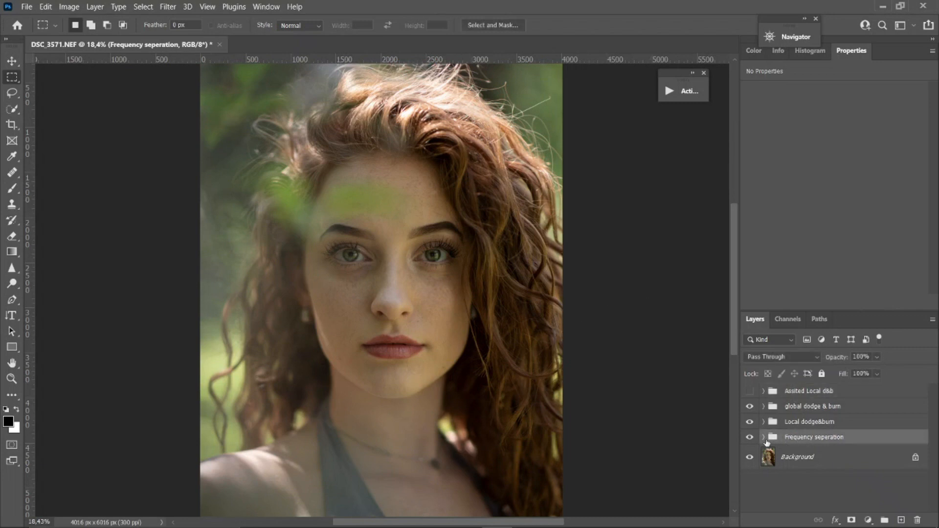
click(763, 437)
click(783, 487)
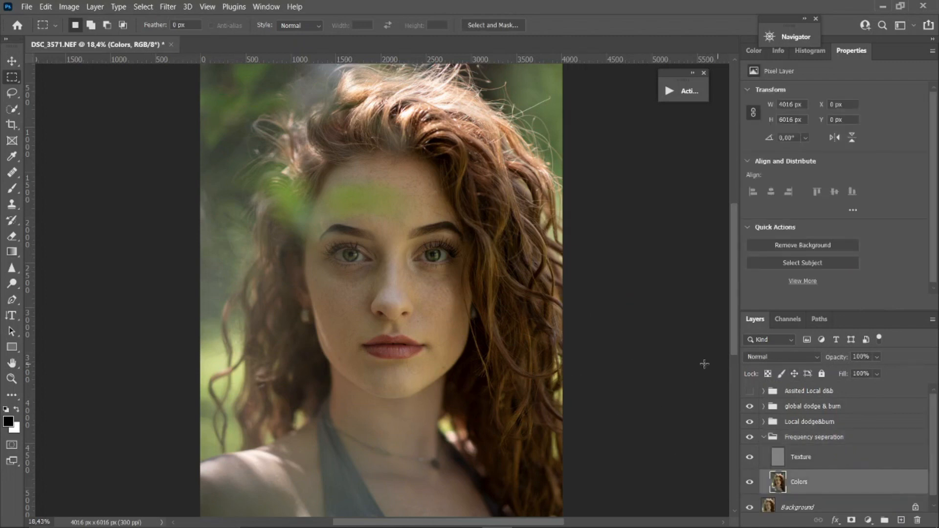
click(876, 356)
Step: Switch to the Mixer Brush tool and show the Assited Local d&b group over the portrait
click(16, 189)
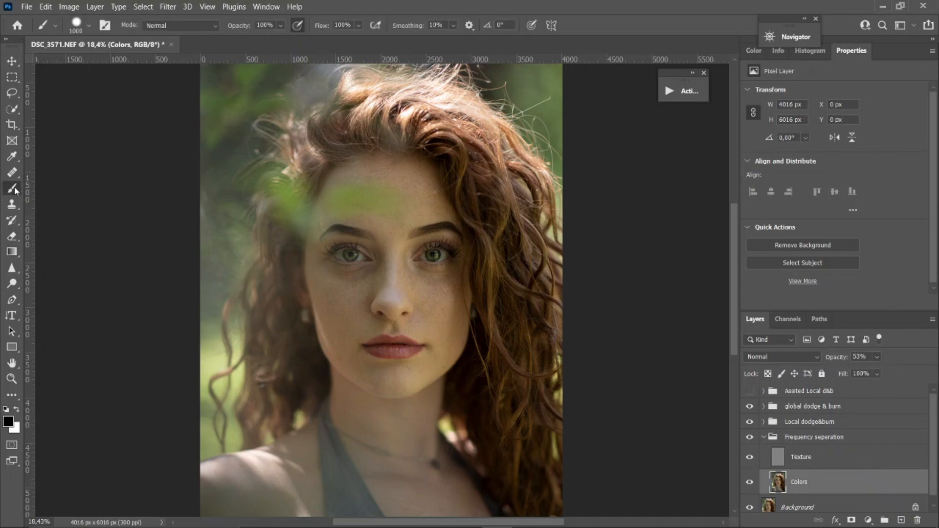
right_click(10, 192)
click(58, 223)
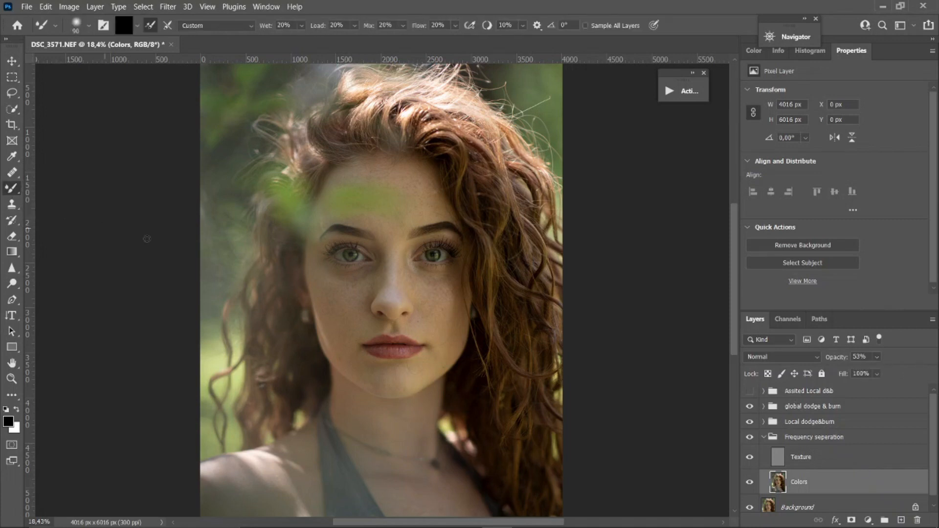
scroll(484, 324, down, 3)
scroll(442, 260, up, 3)
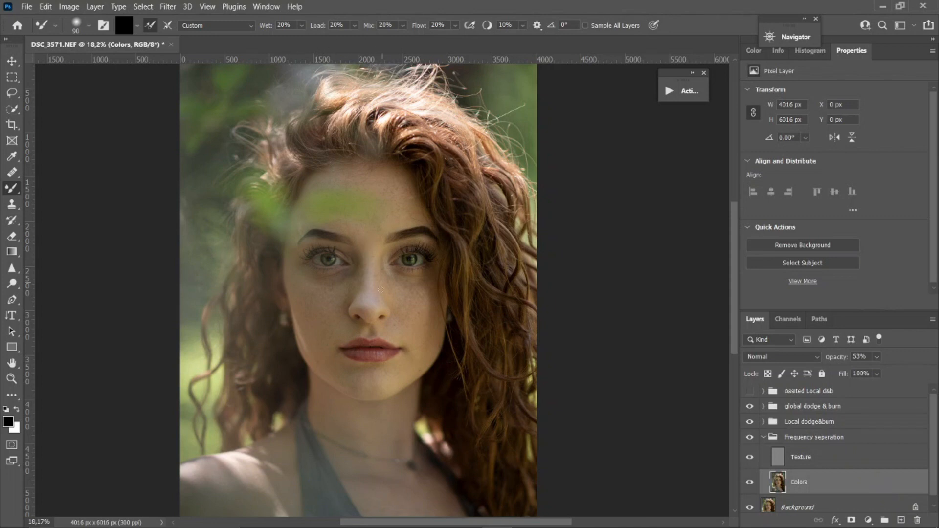
scroll(379, 262, up, 3)
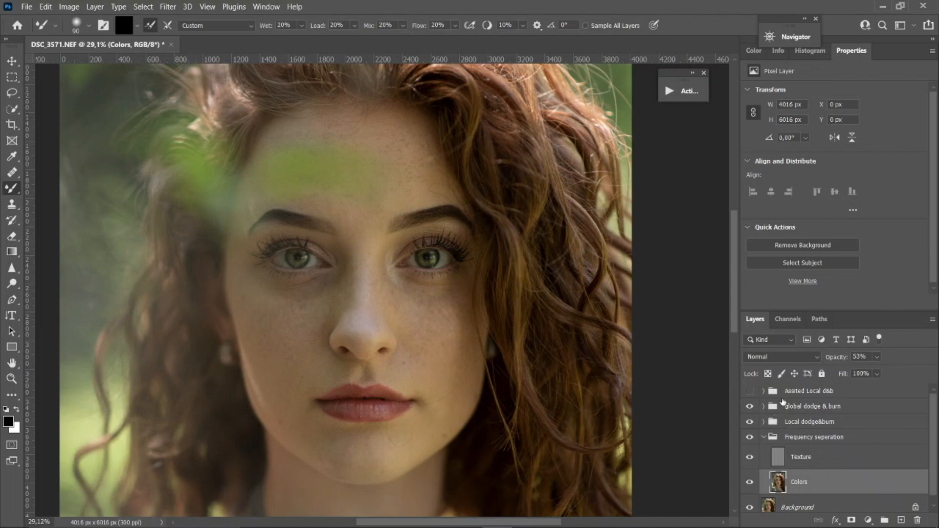
click(750, 392)
Step: Blend the uneven skin tones beside the nose on the image's right cheek using a size 175 Mixer Brush with sampled skin colour
drag(359, 313, 419, 343)
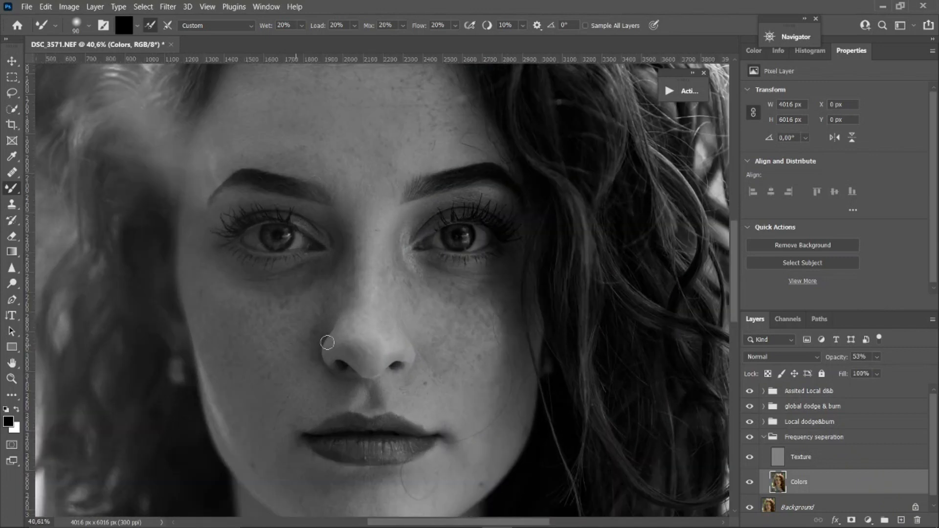
alt+click(415, 326)
mouse_move(451, 327)
mouse_down()
mouse_move(432, 332)
mouse_move(457, 333)
mouse_up()
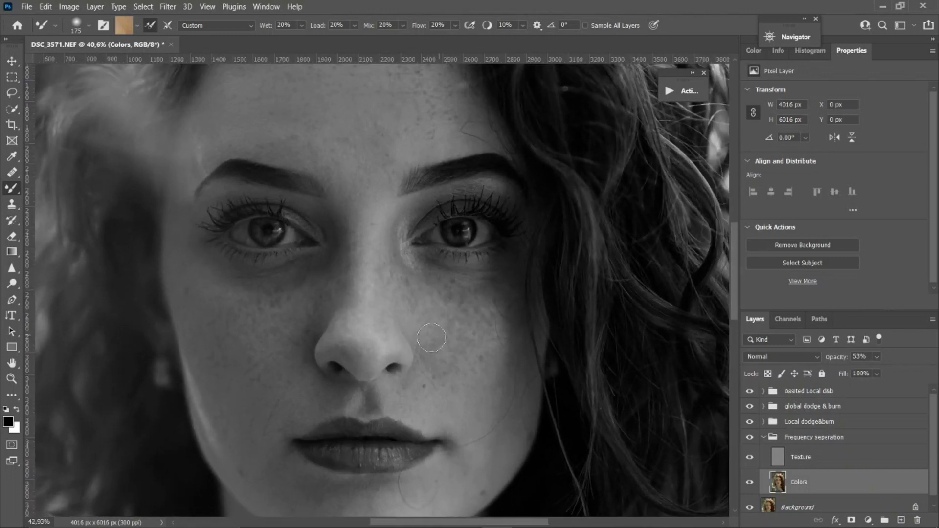
alt+click(414, 325)
mouse_move(422, 327)
mouse_down()
mouse_move(449, 387)
mouse_move(444, 375)
mouse_move(464, 379)
mouse_move(462, 360)
mouse_move(433, 327)
mouse_move(453, 344)
mouse_move(443, 320)
mouse_move(404, 281)
mouse_move(435, 321)
mouse_up()
Step: Sample skin below the image's right eye and smooth the dark patches across the upper cheek on the Colors layer
scroll(452, 294, down, 4)
scroll(484, 292, up, 2)
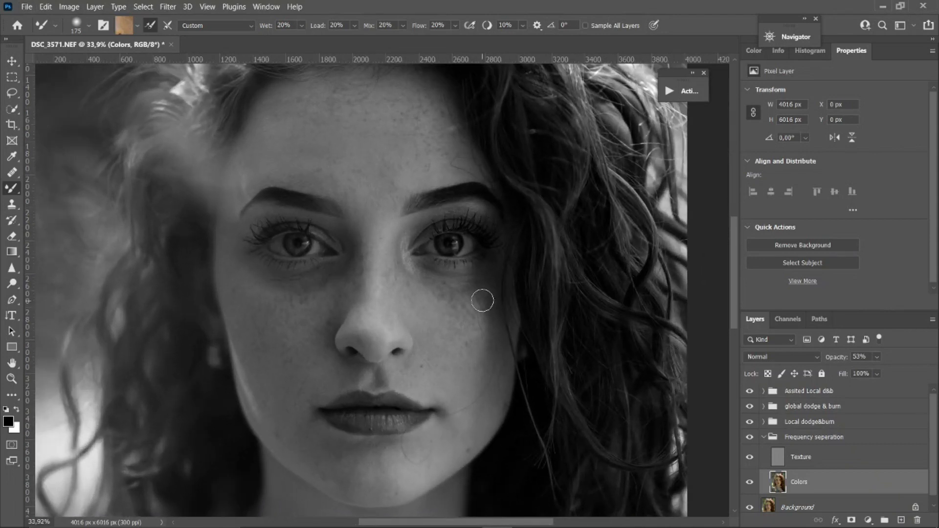
alt+click(426, 299)
drag(434, 294, 478, 300)
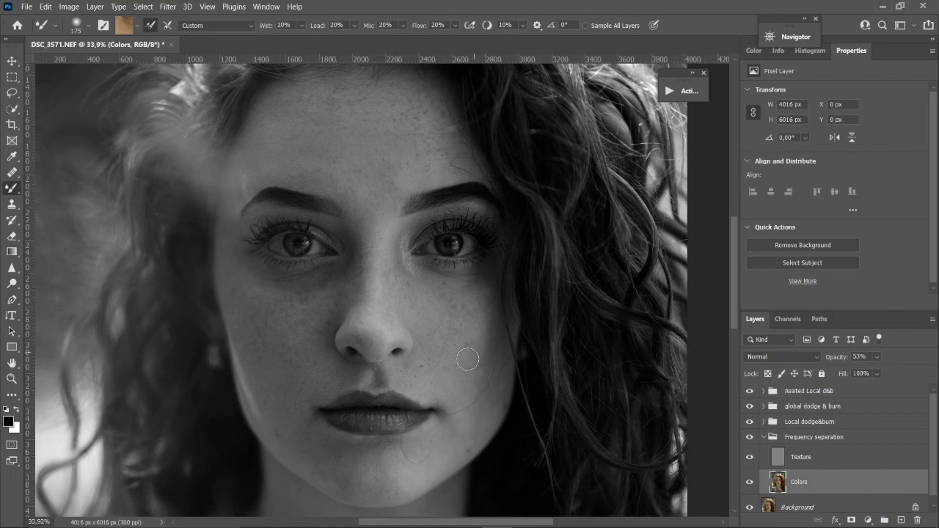
Step: Sample nearby skin and blend the image's lower right cheek and the left cheek below the eye with the Mixer Brush
alt+click(460, 377)
alt+click(291, 342)
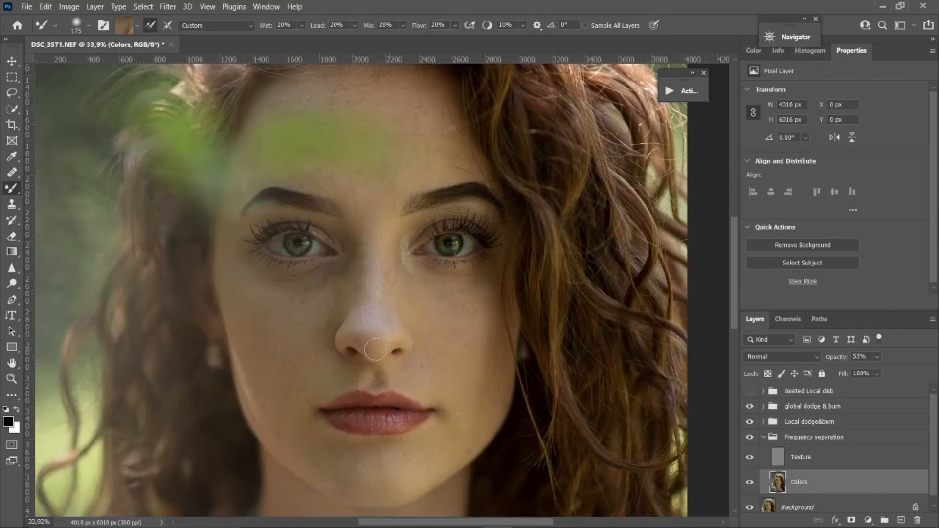
alt+click(327, 310)
mouse_move(315, 302)
mouse_down()
mouse_move(284, 296)
mouse_move(324, 284)
mouse_move(351, 252)
mouse_move(349, 231)
mouse_move(349, 266)
mouse_move(311, 295)
mouse_move(343, 271)
mouse_move(276, 292)
mouse_move(239, 280)
mouse_move(325, 312)
mouse_move(308, 341)
mouse_move(332, 298)
mouse_up()
Step: Toggle the Assited Local d&b group on and off to compare the blended skin in black and white and in colour
scroll(315, 268, down, 5)
scroll(379, 239, up, 2)
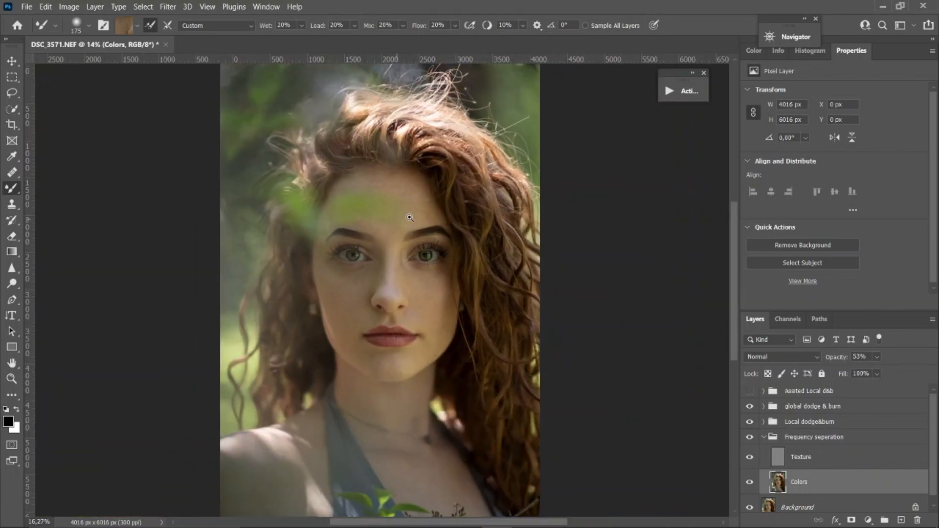
click(750, 391)
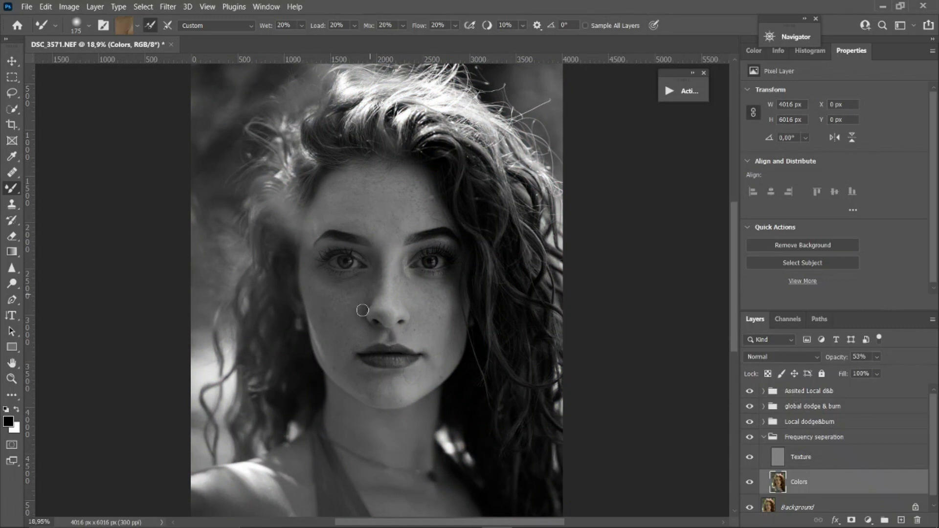
click(750, 392)
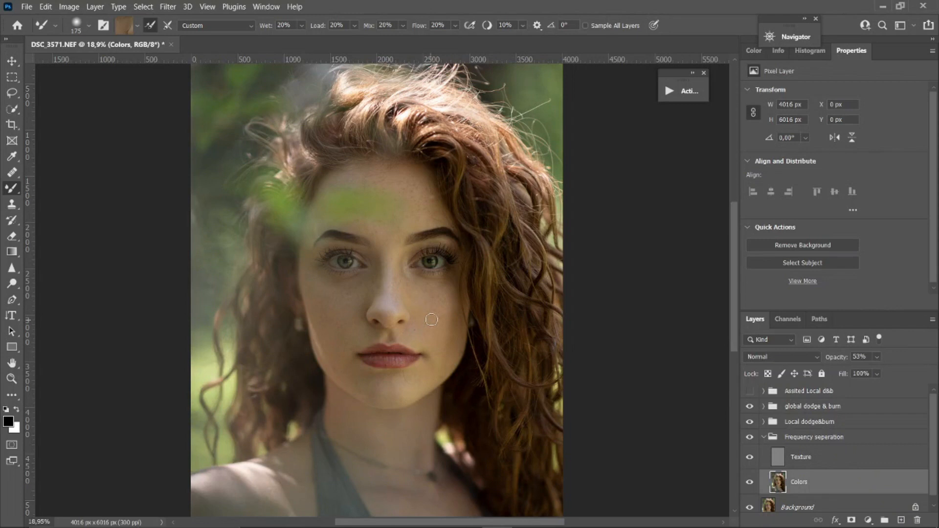
Step: Blend the skin on the image's left cheek beside the nose on the Colors layer with the Mixer Brush
scroll(416, 237, up, 1)
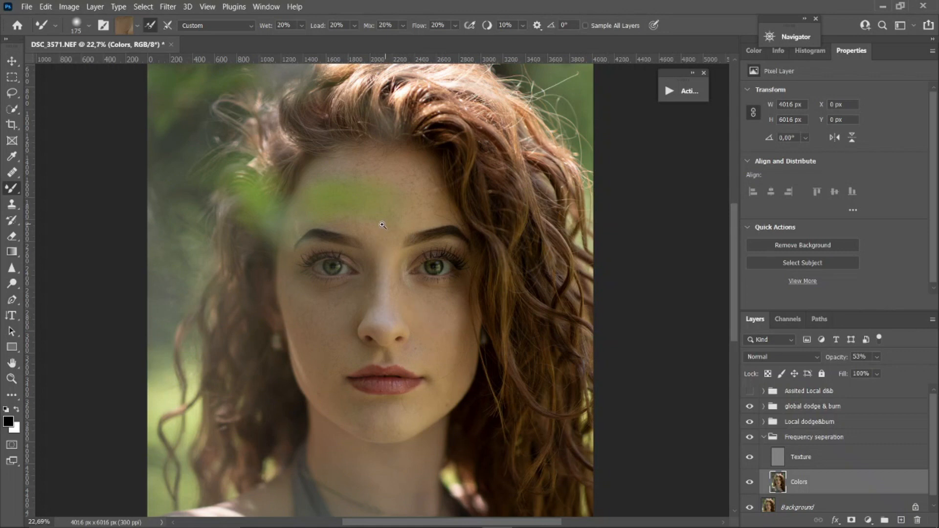
scroll(389, 230, down, 3)
scroll(424, 230, up, 3)
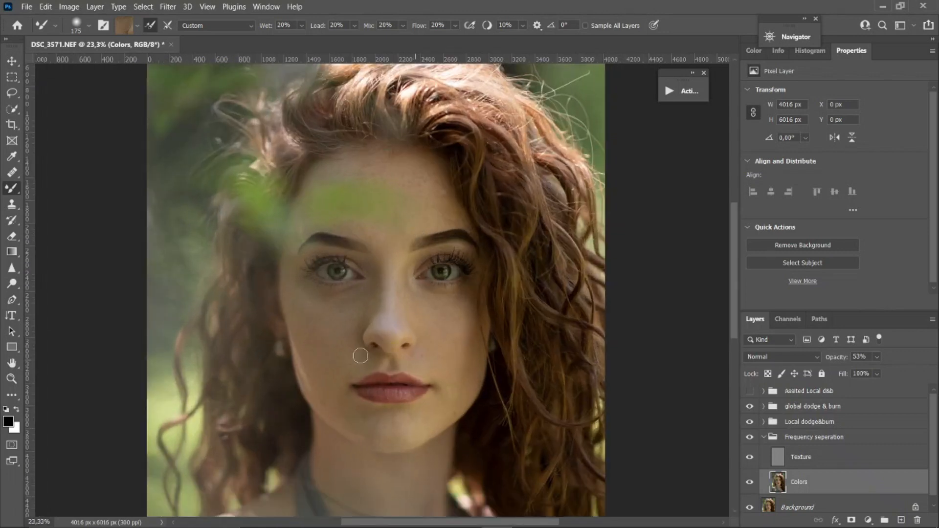
mouse_move(342, 345)
mouse_down()
mouse_move(325, 345)
mouse_move(369, 309)
mouse_move(346, 331)
mouse_move(339, 362)
mouse_up()
Step: Enlarge the Mixer Brush to 250 and blend sampled skin above the upper lip with the Assited Local d&b group shown
key(bracketright)
key(bracketright)
click(750, 391)
alt+click(376, 364)
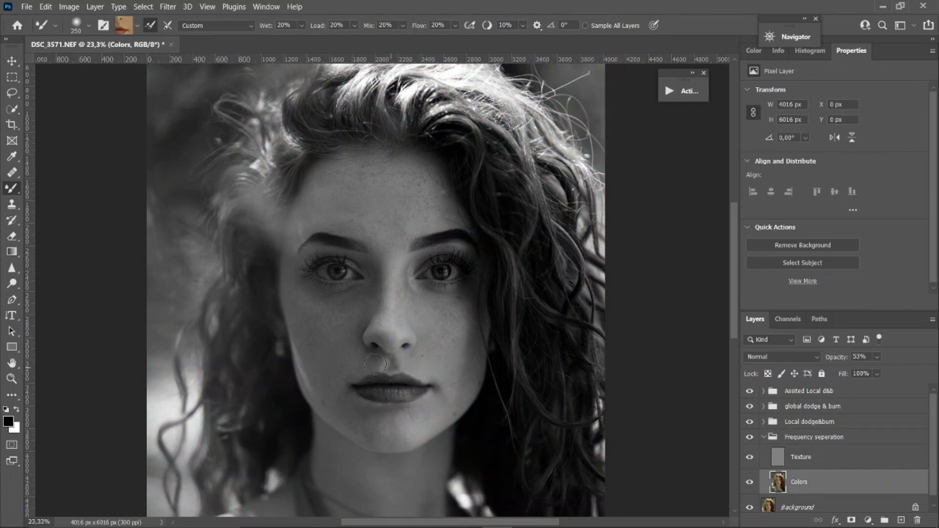
drag(379, 364, 405, 361)
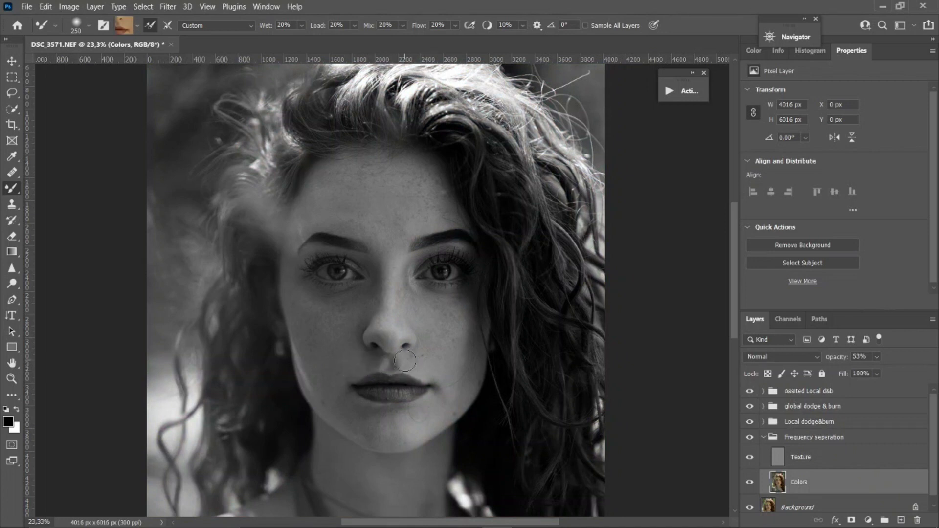
Step: Set the Mixer Brush to clean after each stroke and smooth the image's left cheek below the eye with sampled skin
alt+click(350, 328)
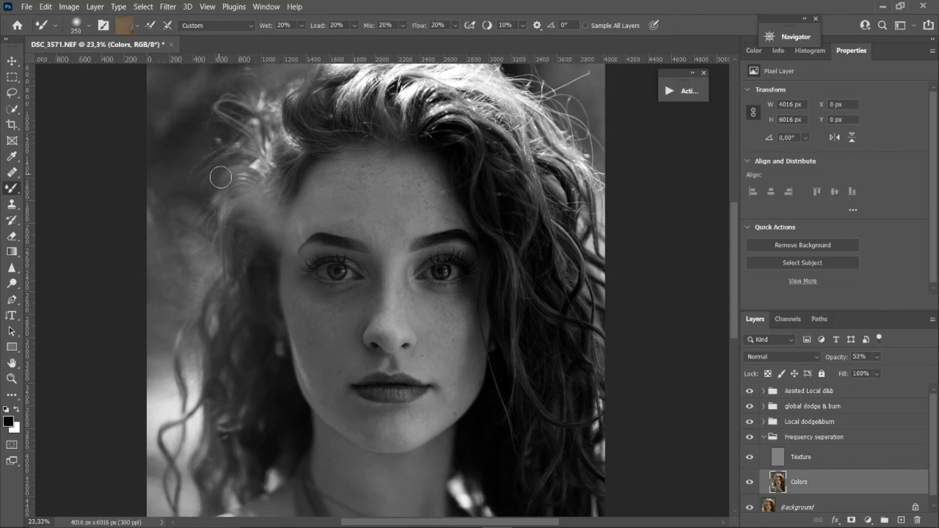
click(167, 26)
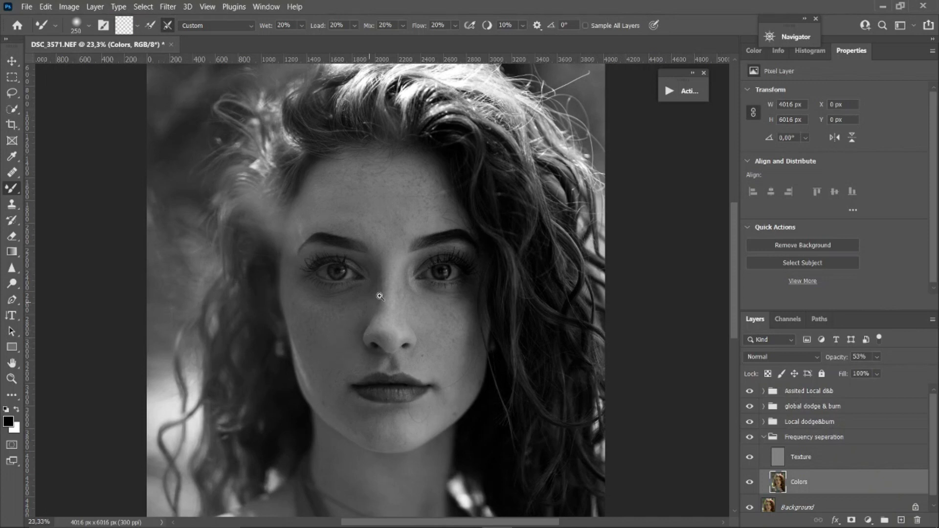
scroll(380, 296, down, 1)
scroll(368, 301, up, 1)
alt+click(341, 330)
drag(341, 330, 353, 333)
drag(356, 319, 354, 317)
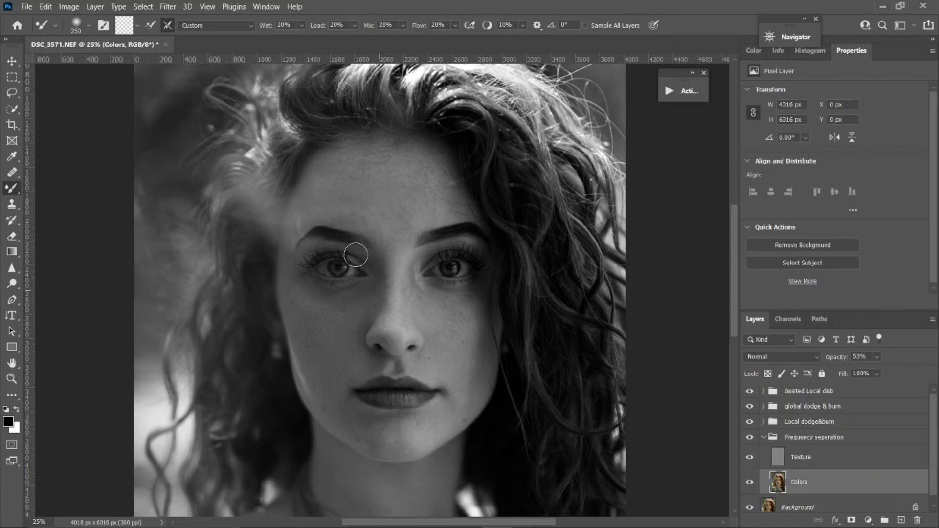
alt+click(350, 316)
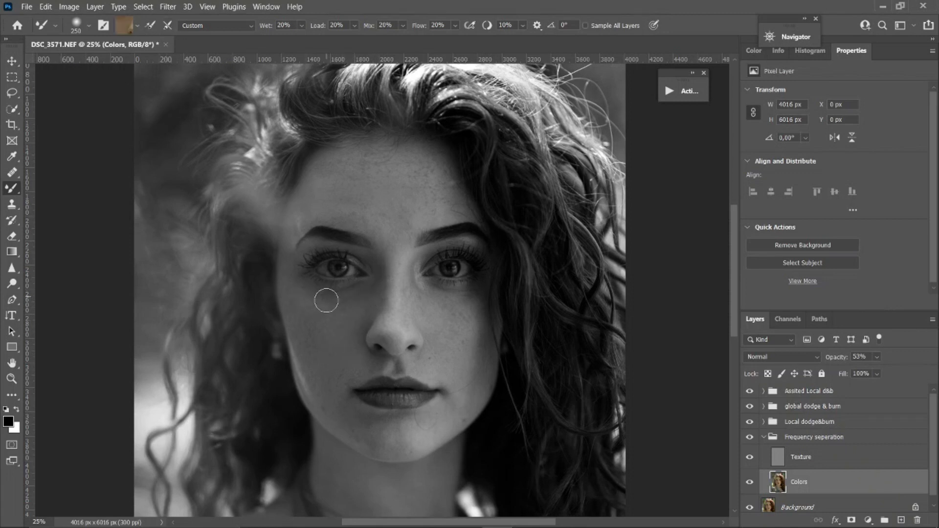
click(168, 25)
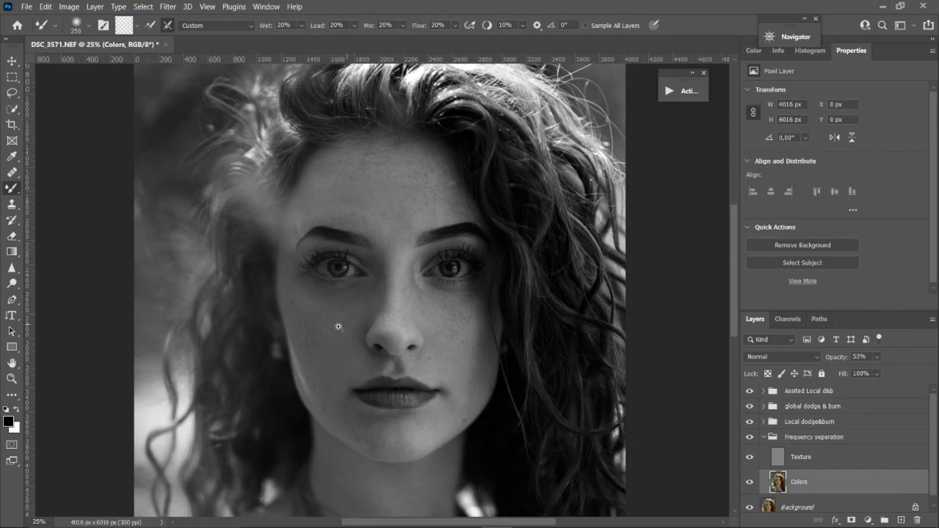
Step: Blend the forehead above the eyebrows with sampled skin and hide the Assited Local d&b group
scroll(343, 332, up, 2)
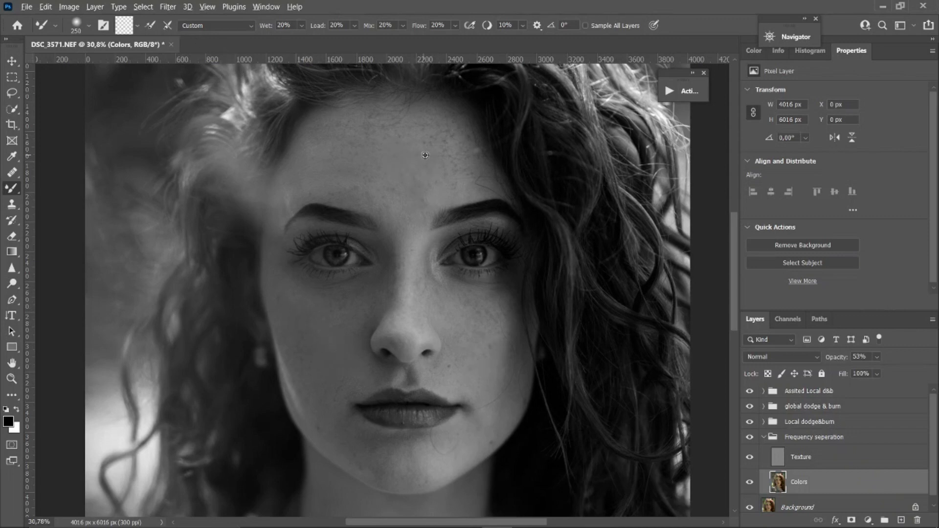
alt+click(423, 176)
drag(386, 184, 355, 194)
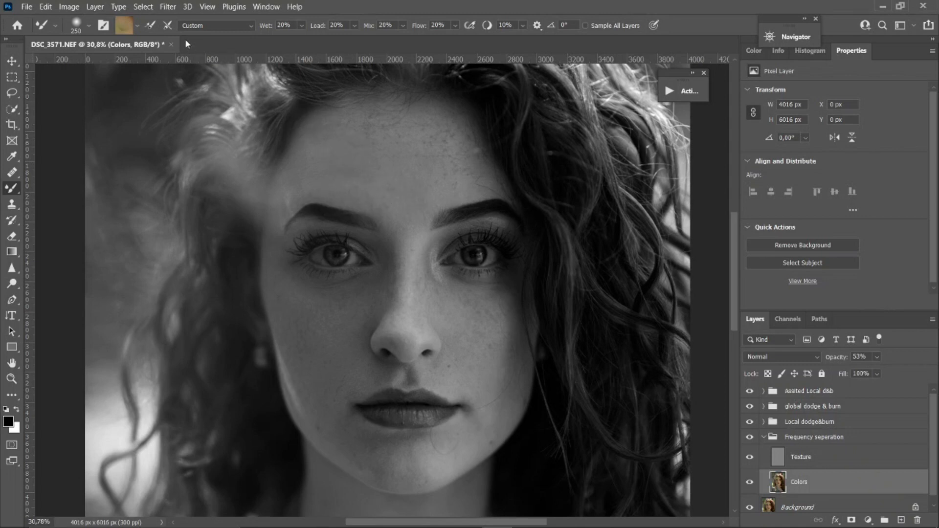
click(167, 26)
click(750, 391)
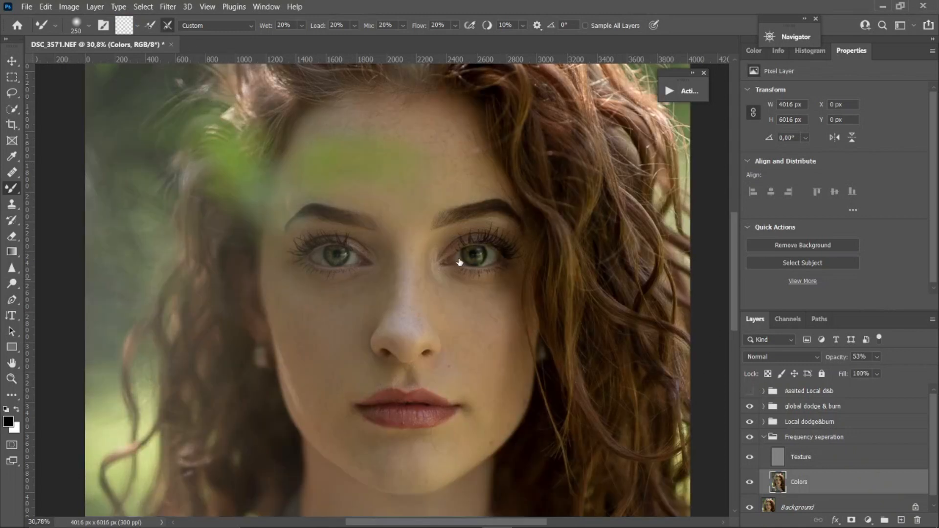
Step: Inspect the blended face in colour and toggle the Frequency seperation group off and on for a before-and-after comparison
mouse_move(397, 132)
mouse_down()
mouse_move(356, 140)
mouse_move(326, 119)
mouse_move(310, 135)
mouse_up()
mouse_move(437, 207)
mouse_down()
mouse_move(410, 208)
mouse_move(471, 210)
mouse_up()
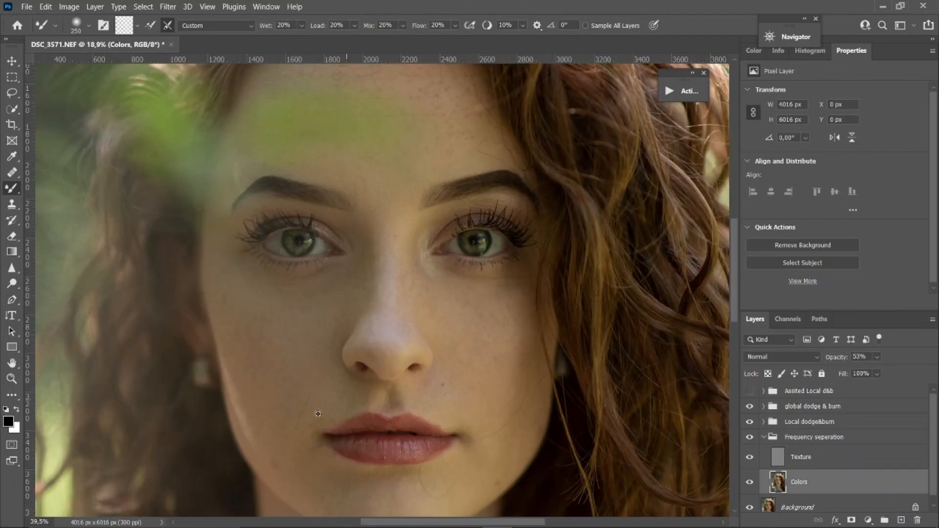
drag(352, 287, 371, 252)
mouse_move(472, 319)
mouse_down()
mouse_move(496, 294)
mouse_move(518, 299)
mouse_up()
mouse_move(435, 351)
mouse_down()
mouse_move(375, 360)
mouse_move(440, 336)
mouse_move(430, 346)
mouse_up()
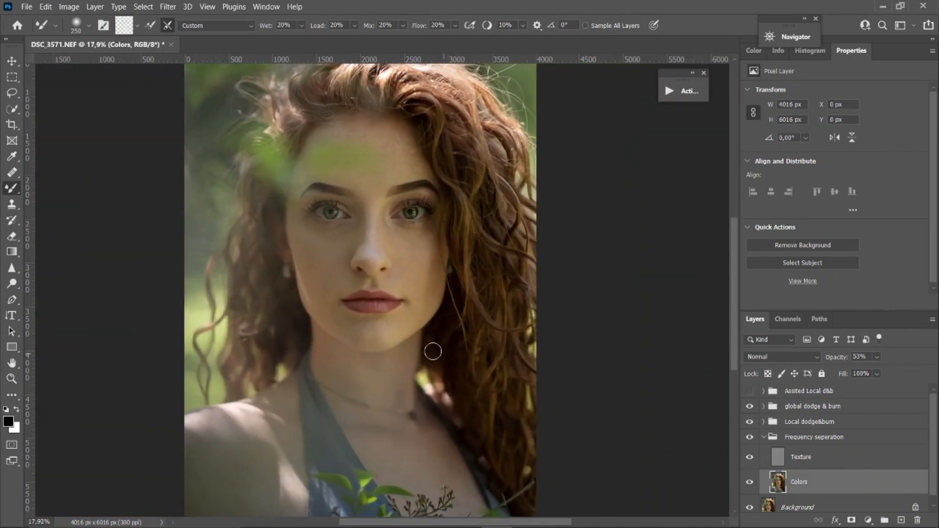
mouse_move(371, 335)
mouse_down()
mouse_move(388, 334)
mouse_move(359, 333)
mouse_up()
click(752, 439)
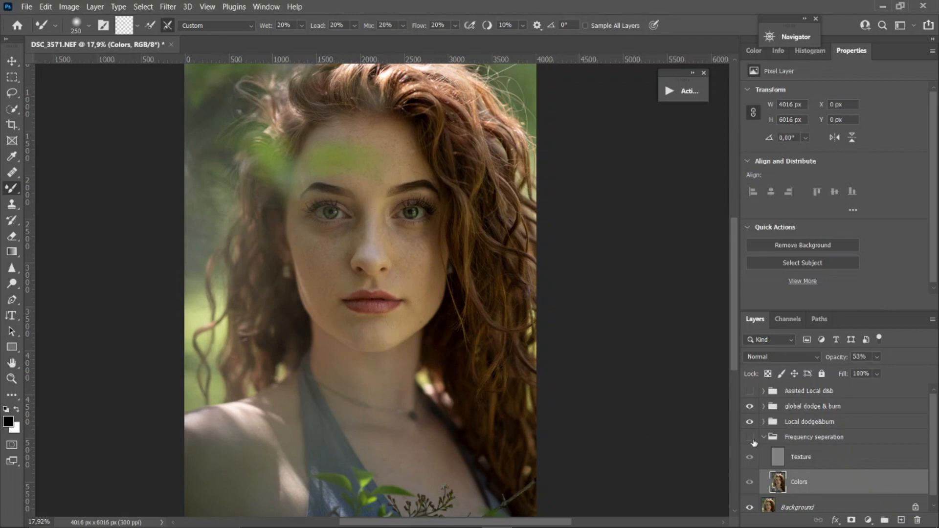
click(752, 439)
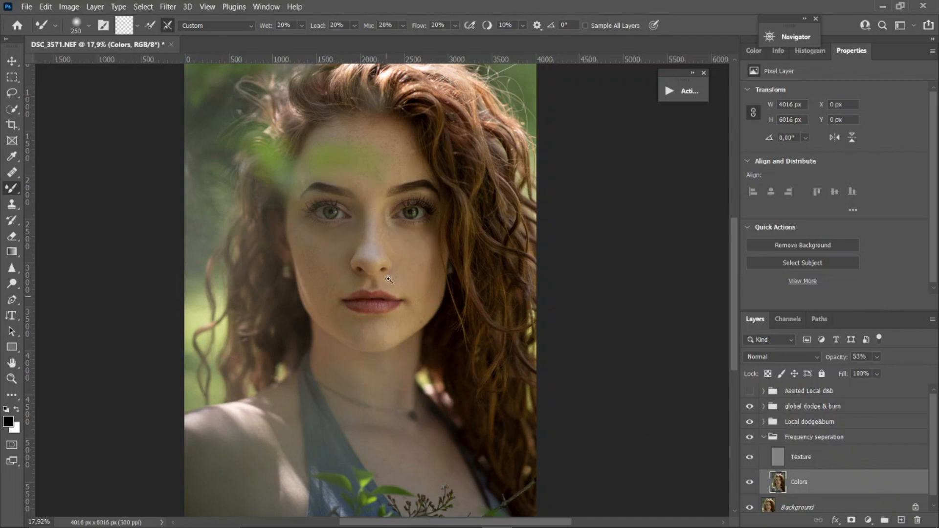
Step: Reduce the Mixer Brush to 200 and touch up the remaining uneven facial skin with colour sampled from the image's lower right cheek
scroll(389, 280, down, 3)
scroll(421, 264, up, 5)
key(bracketleft)
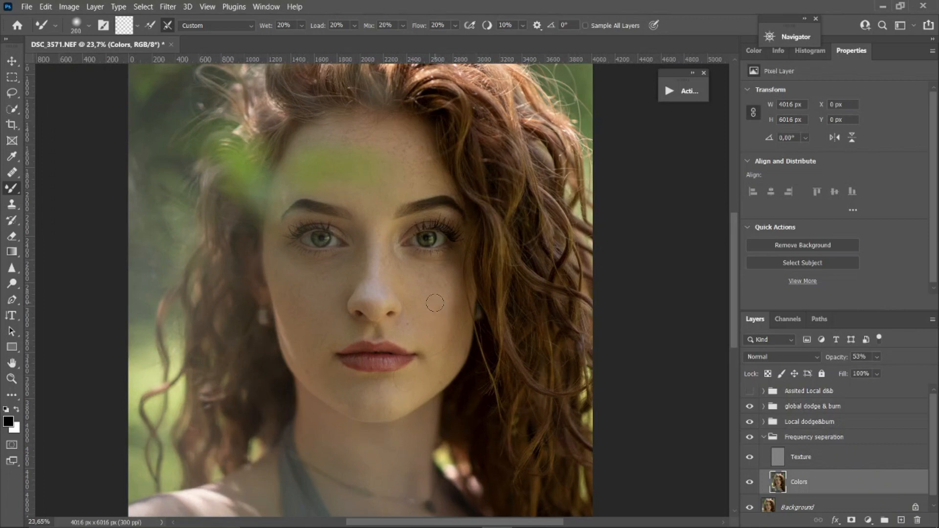
alt+click(453, 367)
drag(375, 263, 353, 274)
drag(415, 246, 441, 252)
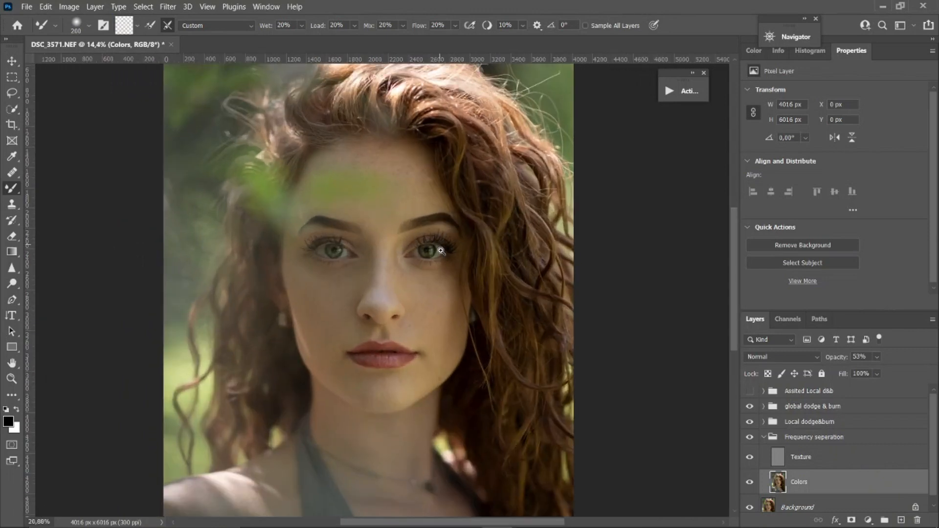
Step: Compare the touched-up portrait with and without the Frequency seperation group
click(751, 438)
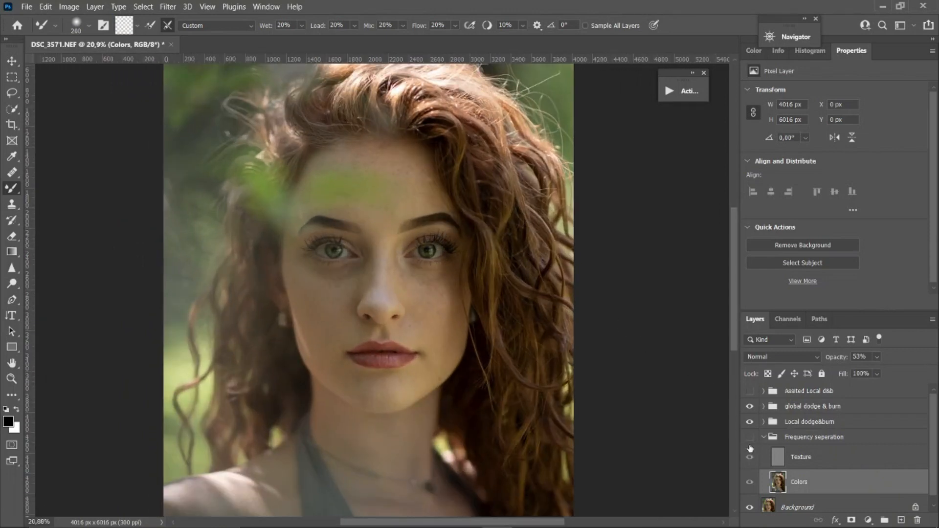
click(751, 439)
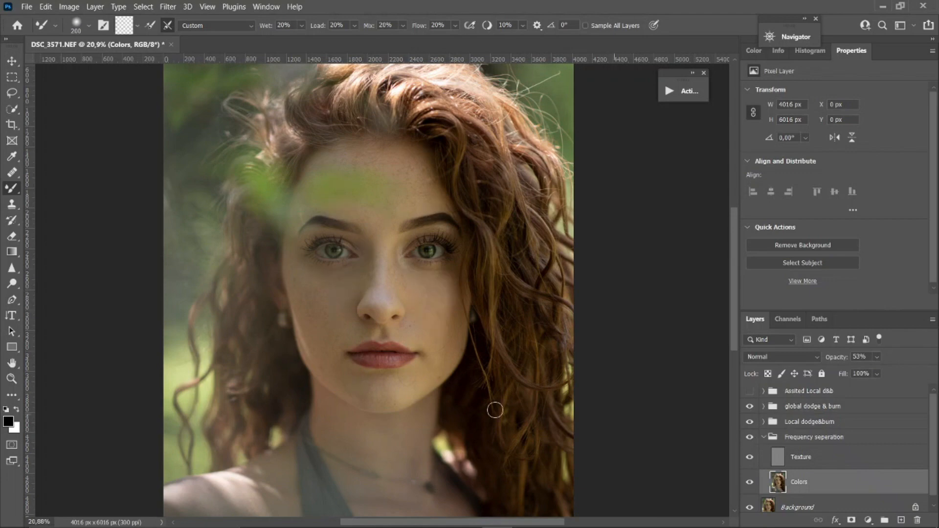
drag(411, 327, 394, 319)
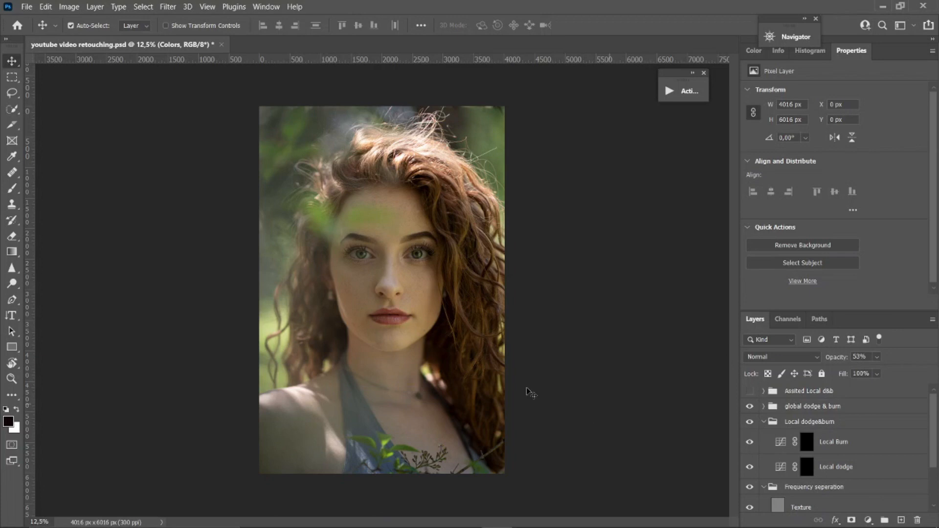
Step: Show the Assited Local d&b group and examine the light and dark areas of the face in black and white
key(ctrl+space)
drag(394, 254, 420, 254)
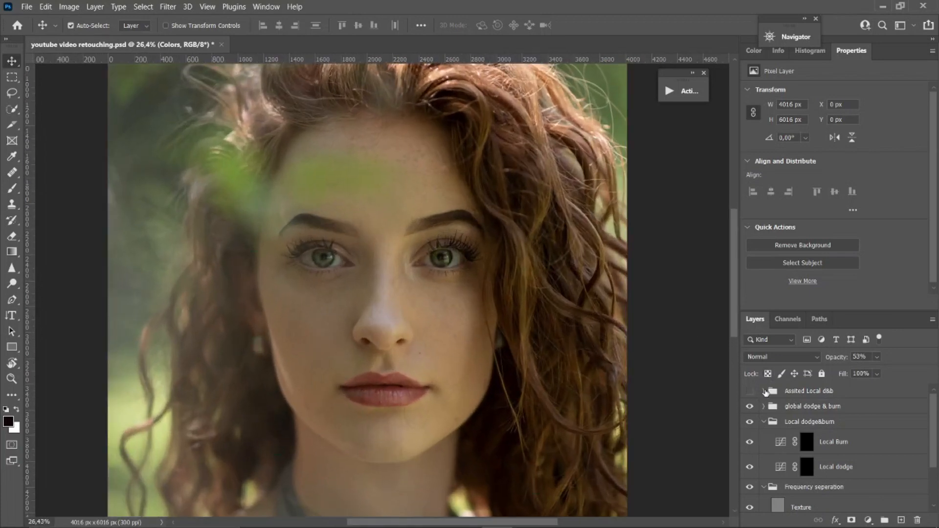
click(750, 391)
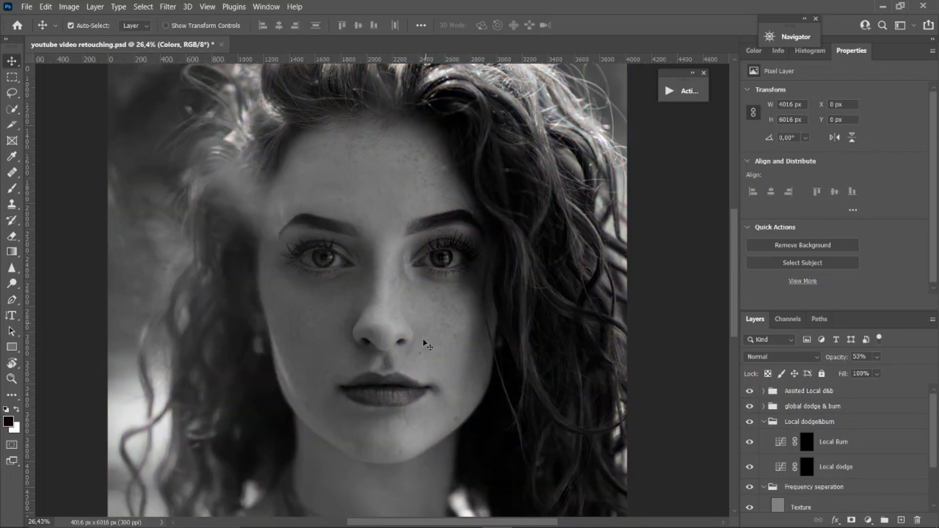
key(ctrl+space)
drag(379, 267, 306, 333)
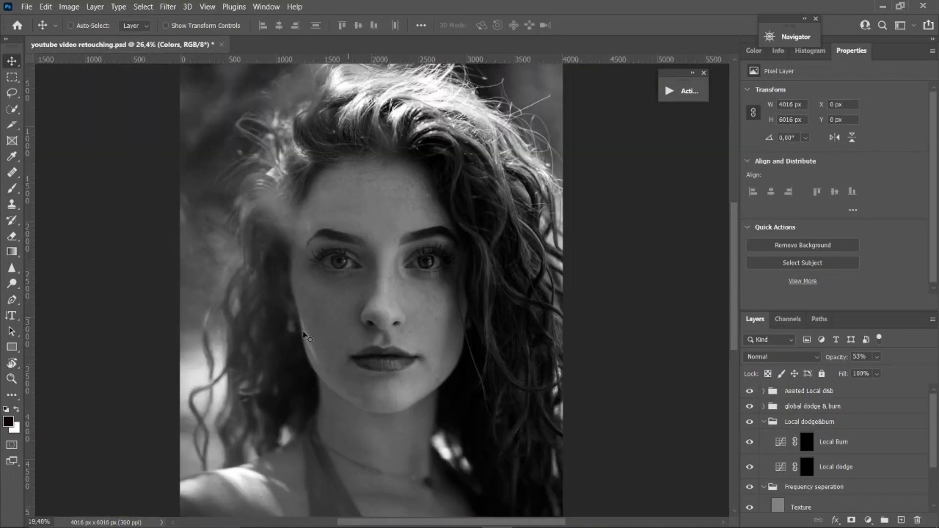
drag(382, 275, 413, 274)
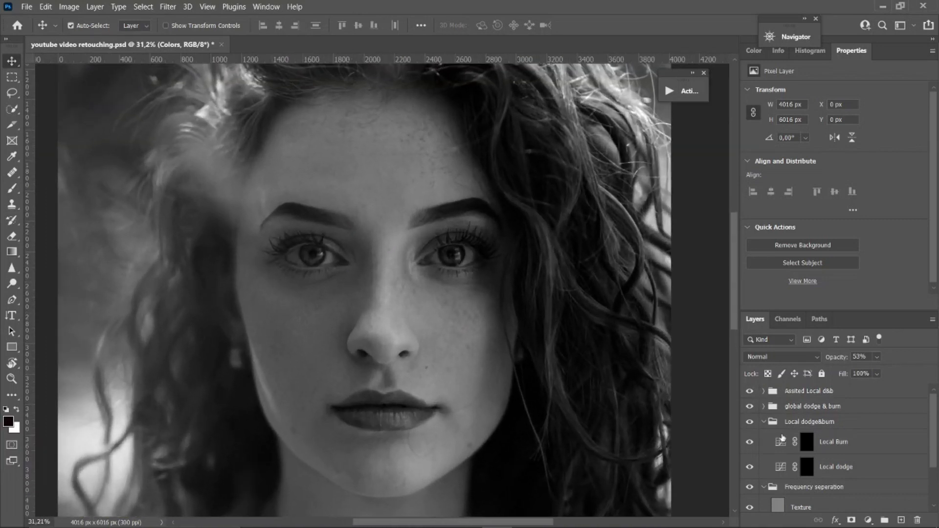
Step: Add a new empty layer above Local Burn inside the Local dodge&burn group
click(832, 467)
click(872, 448)
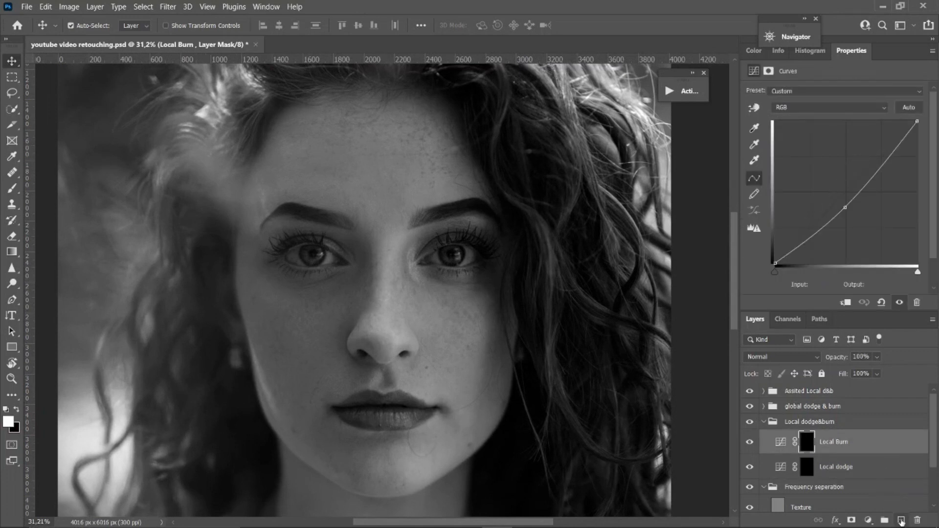
click(901, 520)
key(x)
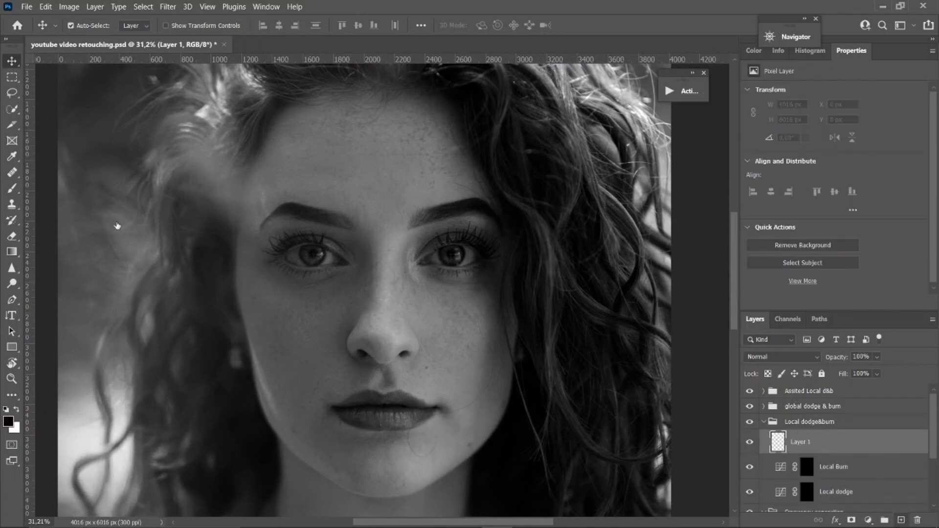
Step: Choose a bright pinkish red as the foreground colour
click(754, 51)
click(895, 82)
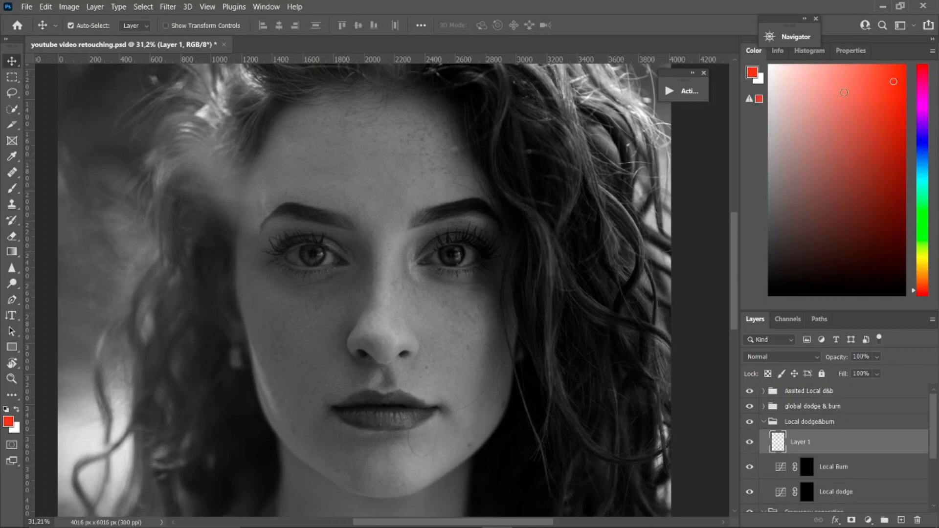
click(923, 77)
click(899, 79)
click(899, 109)
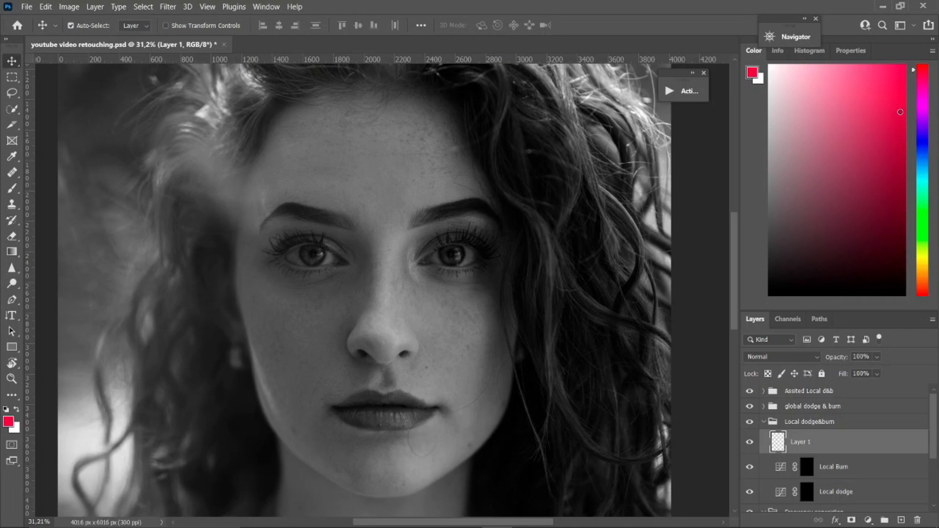
Step: Set up the Brush tool with 100% flow and a small size 10 tip for drawing outlines
click(12, 188)
click(359, 24)
drag(415, 39, 424, 40)
click(319, 274)
key(bracketleft)
key(bracketleft)
key(bracketleft)
key(bracketleft)
key(bracketleft)
key(bracketleft)
key(bracketleft)
key(bracketleft)
key(bracketleft)
key(bracketleft)
key(bracketleft)
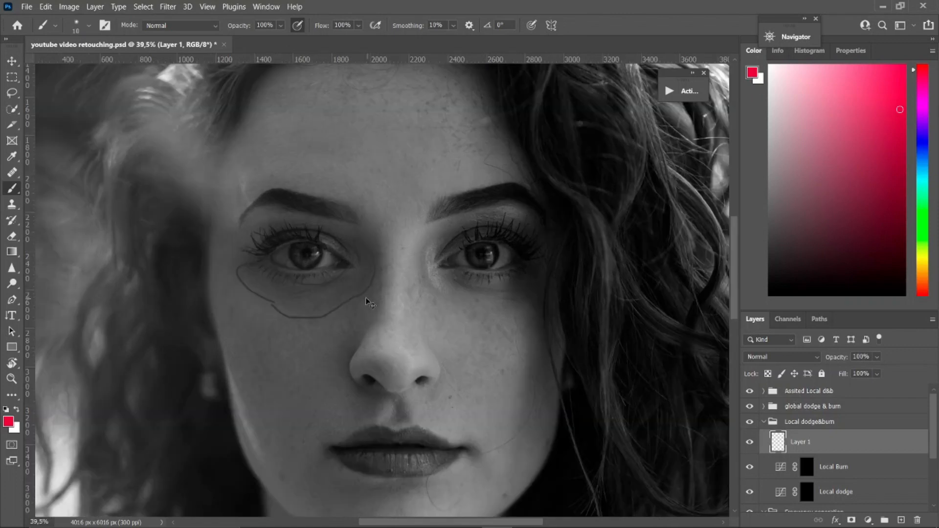
Step: Undo the trial outline and circle the areas below the image's left eye, above its eyebrow, and beside the right eye's inner corner
key(ctrl+z)
mouse_move(254, 277)
mouse_down()
mouse_move(245, 294)
mouse_move(274, 310)
mouse_up()
mouse_move(356, 180)
mouse_down()
mouse_move(311, 162)
mouse_move(276, 167)
mouse_move(283, 192)
mouse_move(359, 198)
mouse_up()
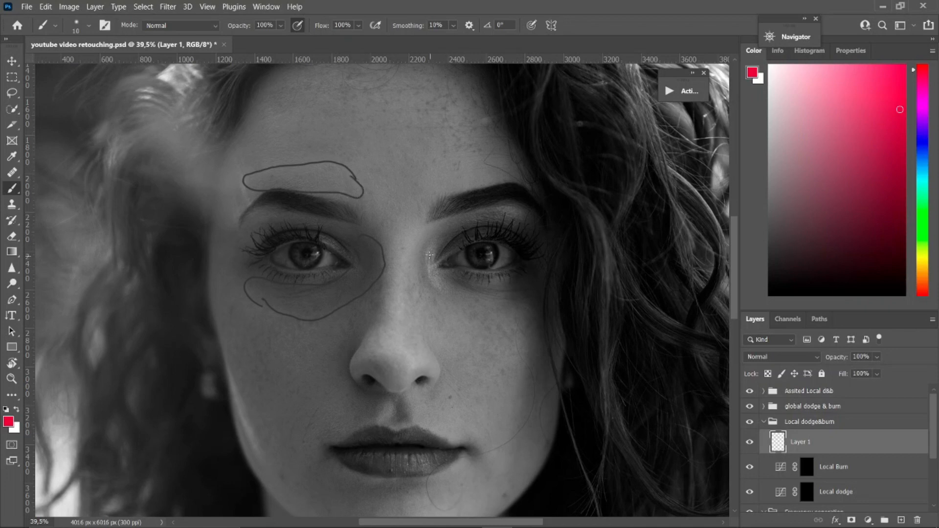
mouse_move(414, 260)
mouse_down()
mouse_move(433, 308)
mouse_move(457, 300)
mouse_up()
Step: Hide the Assited Local d&b group and examine the outlined areas around the eyes in colour
click(750, 391)
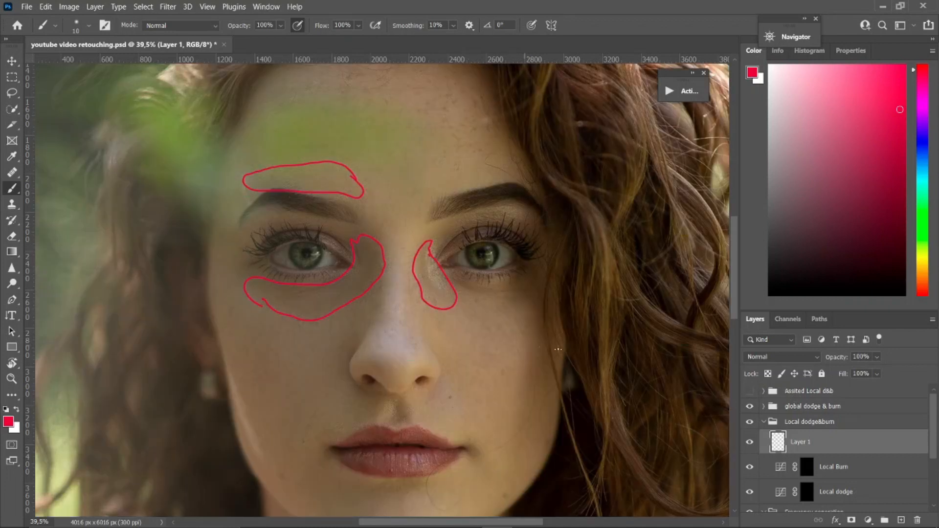
scroll(489, 308, down, 3)
scroll(489, 308, up, 3)
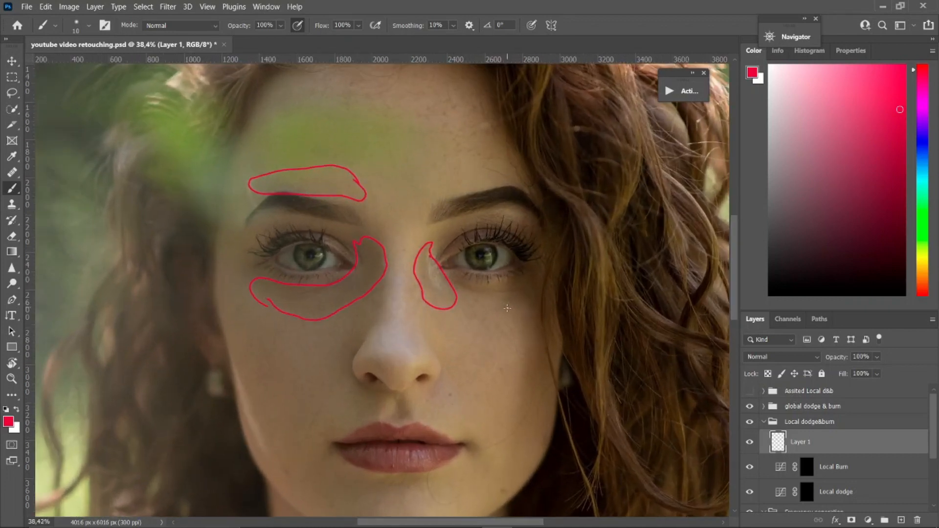
scroll(498, 301, down, 3)
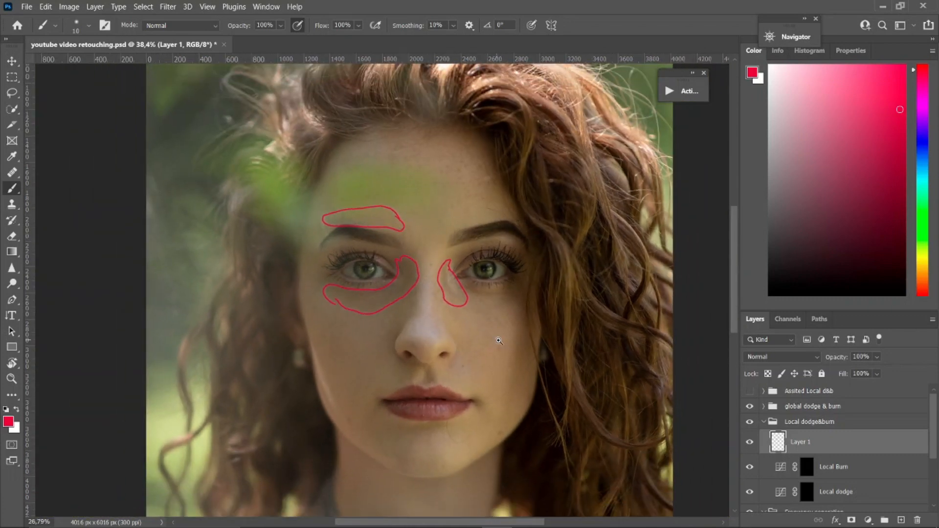
scroll(501, 342, up, 2)
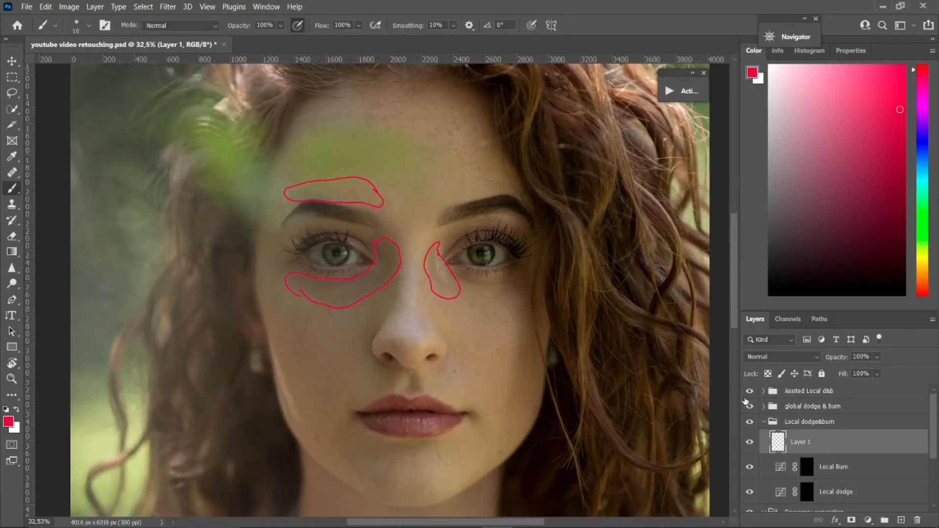
Step: Show the Assited Local d&b group and circle the dark areas on the chin, under the lower lip and beside the image's right mouth corner
click(749, 391)
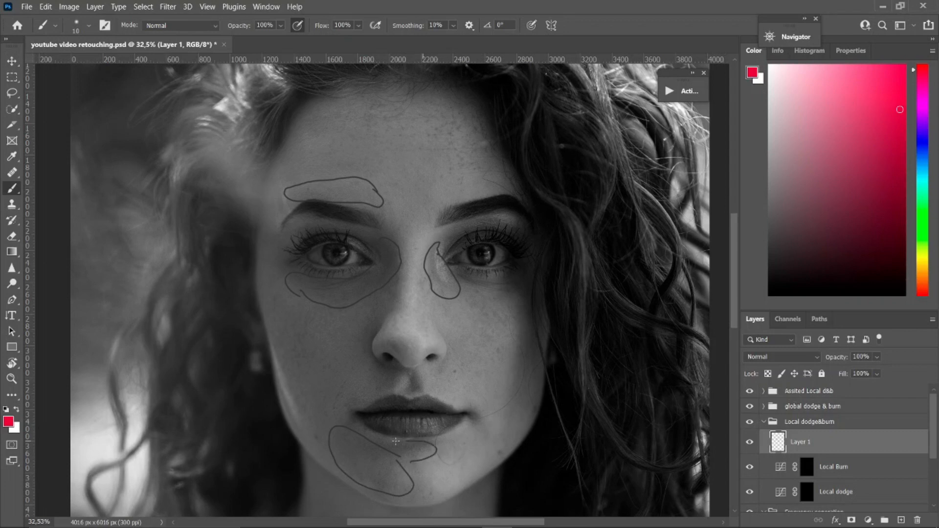
drag(492, 414, 488, 442)
scroll(479, 301, down, 4)
scroll(514, 305, up, 2)
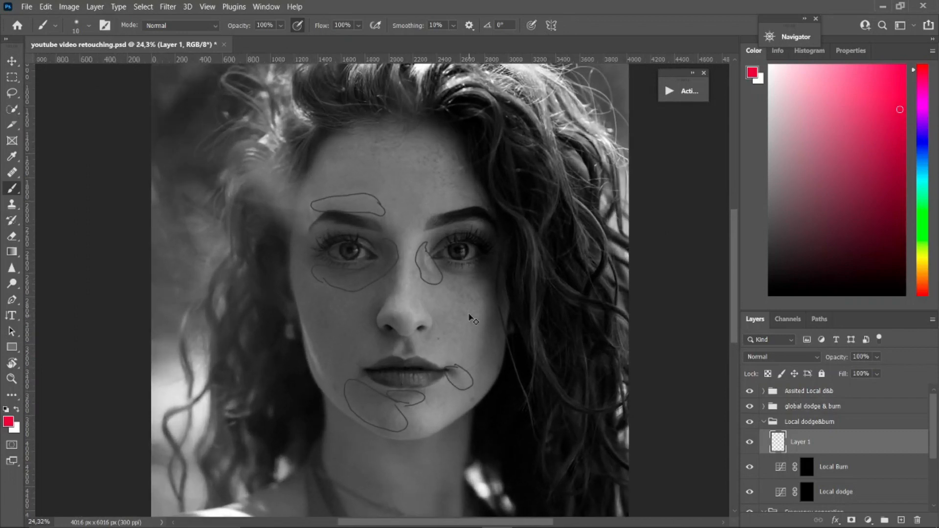
scroll(460, 306, up, 1)
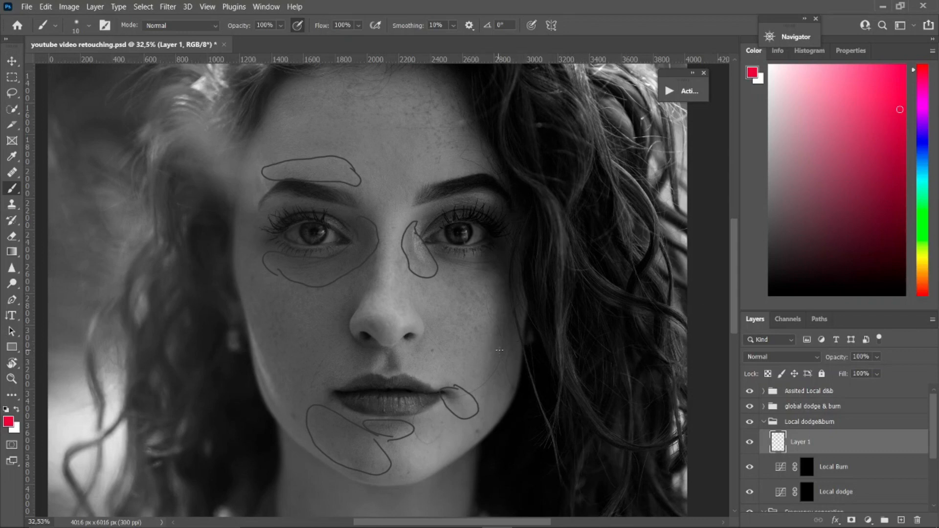
Step: Check the outlines in colour, circle the upper eyelid on the image's right side, and add a new layer above Layer 1
click(750, 391)
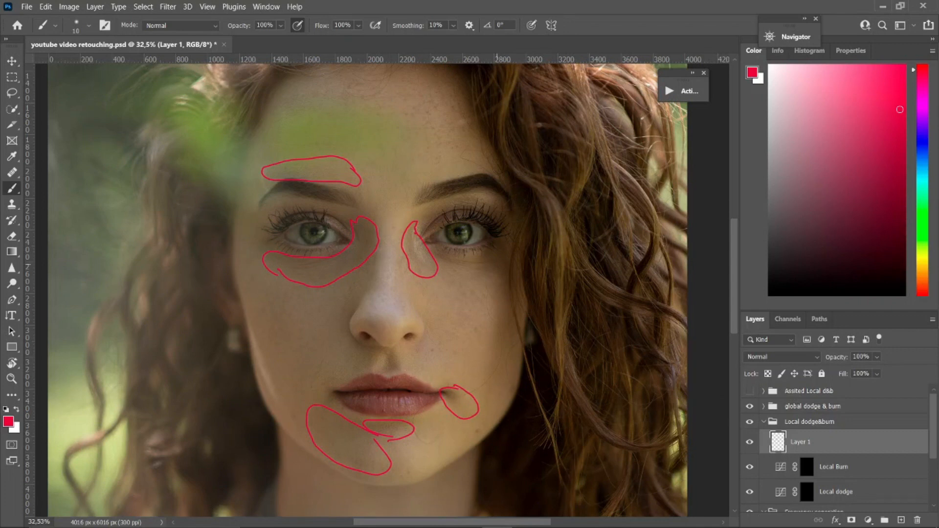
drag(467, 241, 470, 203)
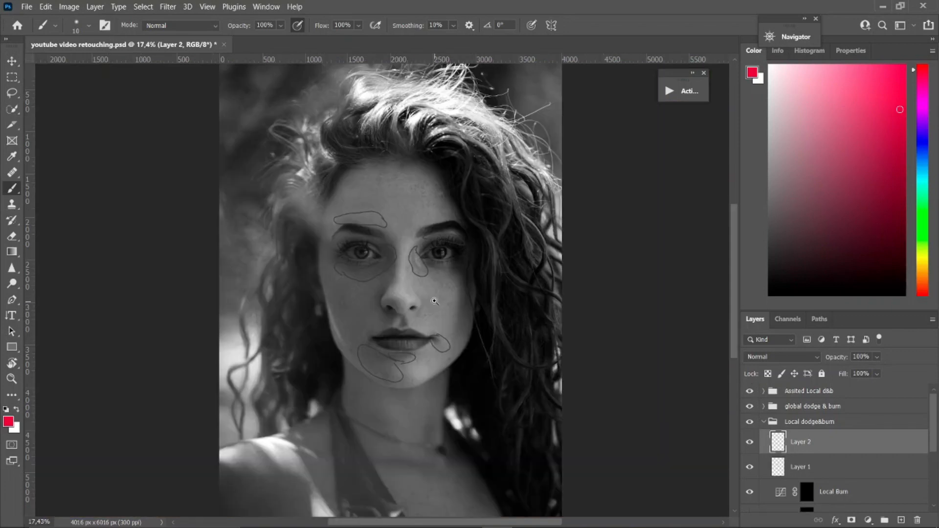
drag(434, 302, 450, 295)
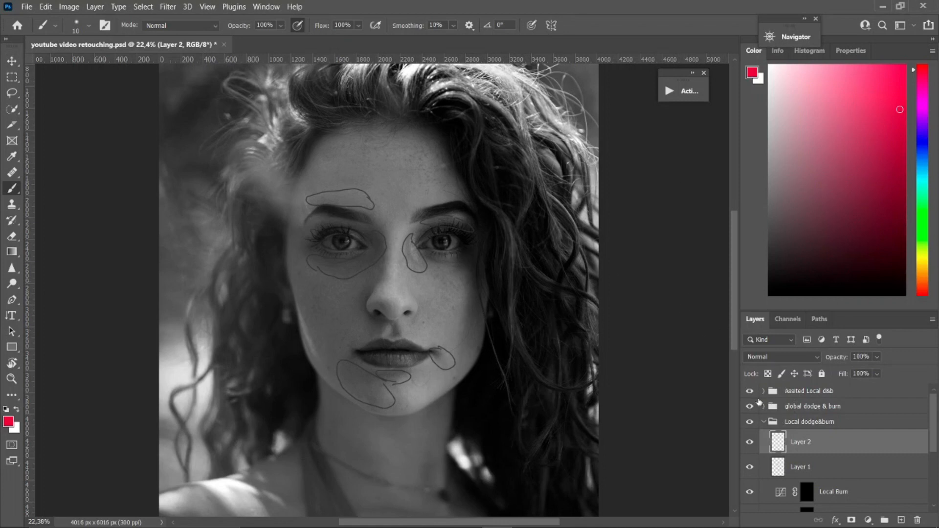
Step: Move the Assited Local d&b group below Layer 1 and choose cyan as the foreground colour with Layer 2 active
drag(798, 393, 800, 467)
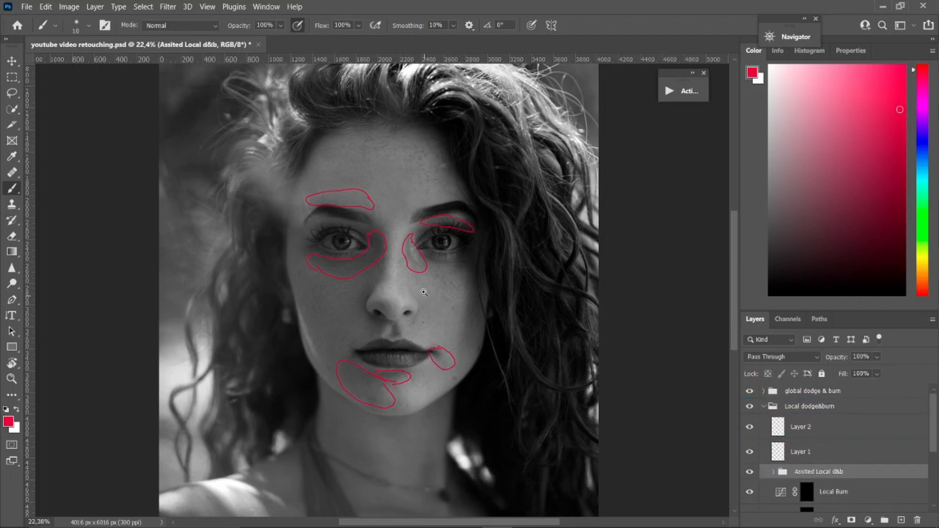
scroll(423, 288, up, 3)
click(803, 427)
click(921, 175)
scroll(443, 317, down, 2)
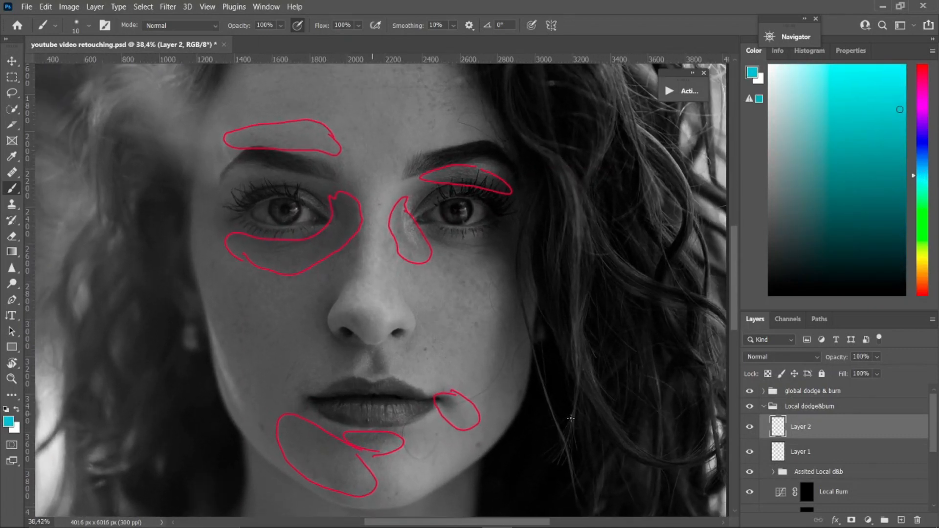
Step: On Layer 2, circle areas on the image's right cheek and on the forehead's left side in cyan
click(773, 473)
click(771, 473)
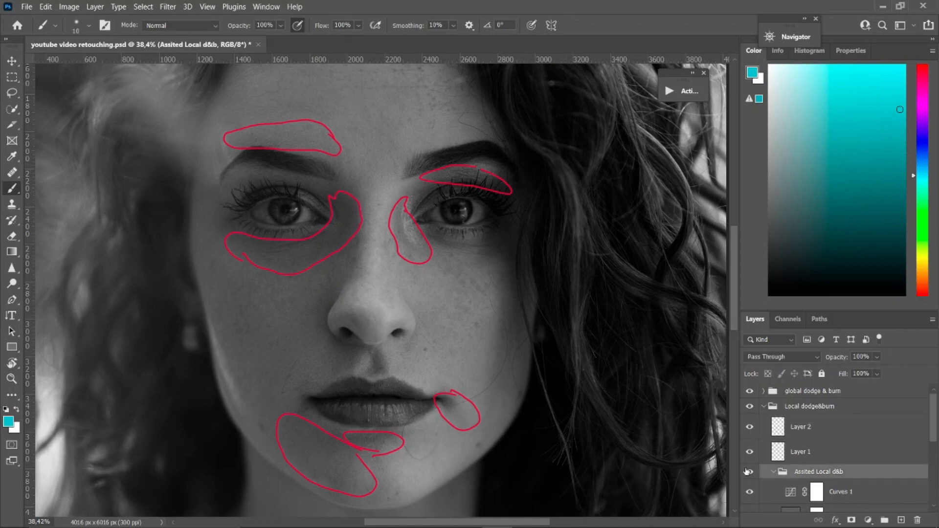
click(763, 425)
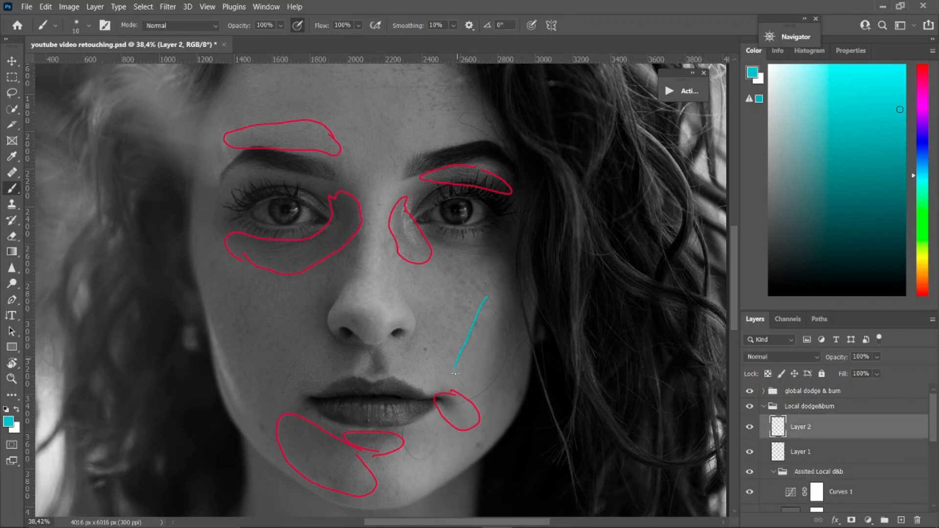
drag(496, 379, 514, 319)
scroll(423, 233, down, 2)
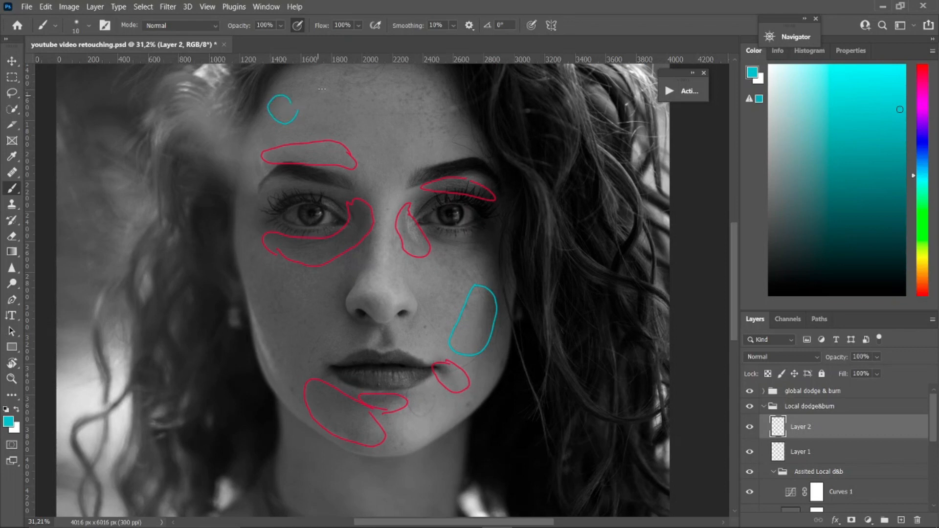
scroll(361, 107, down, 2)
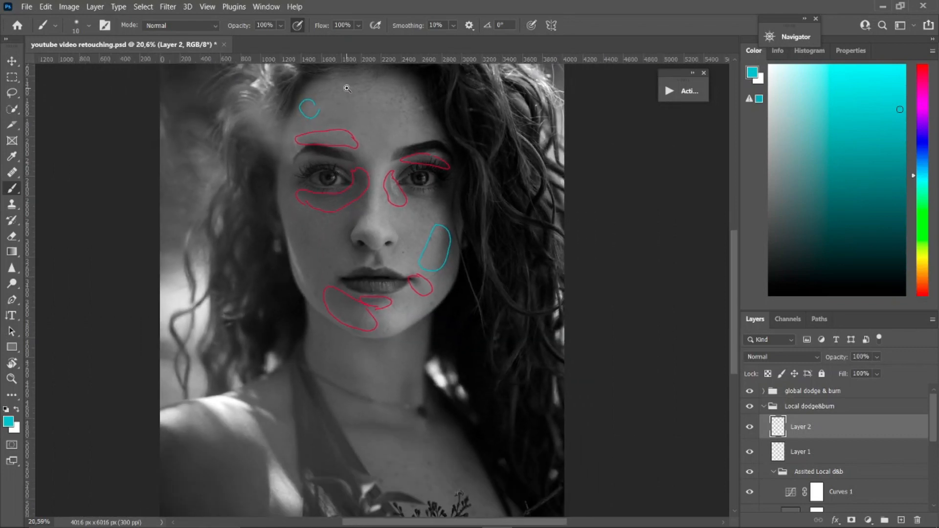
scroll(347, 89, up, 2)
scroll(732, 239, up, 2)
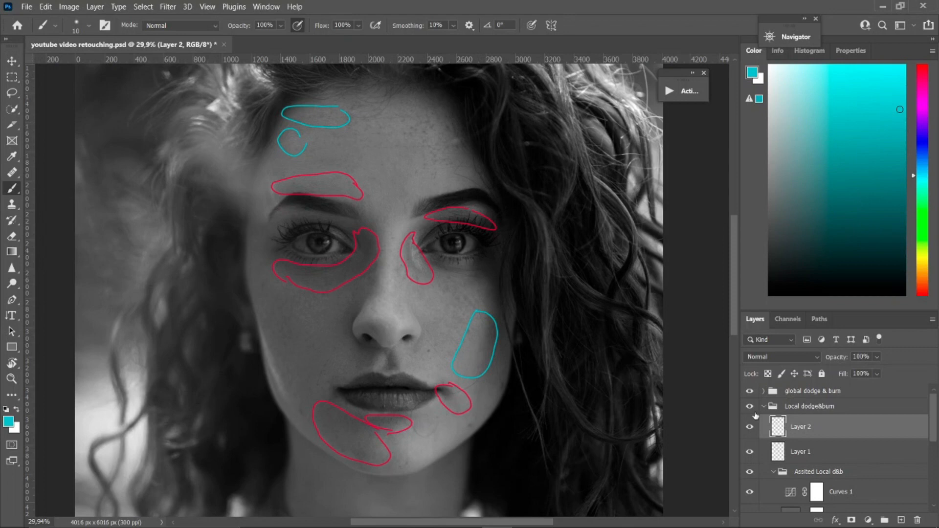
Step: Hide the Assited Local d&b group and examine the red and cyan outlines over the colour portrait
click(750, 472)
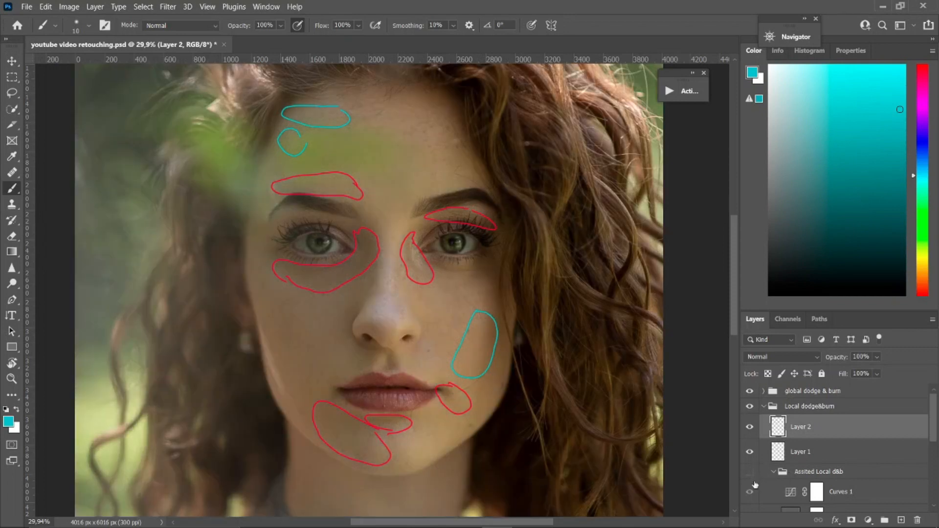
scroll(444, 262, down, 5)
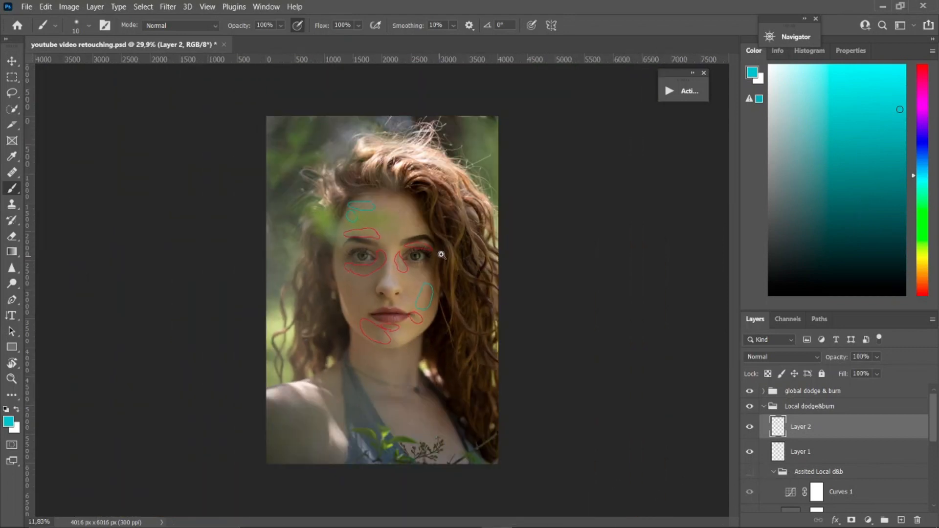
scroll(490, 274, up, 2)
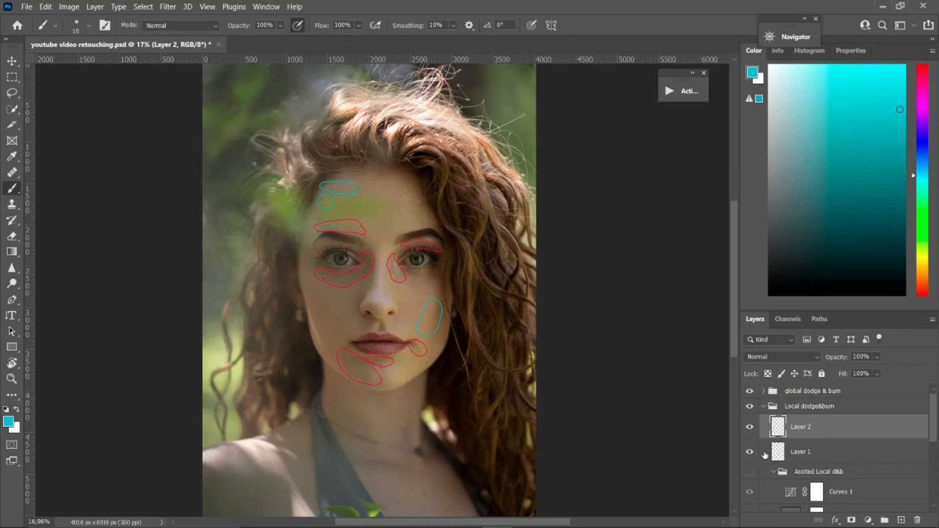
Step: Hide the cyan and red outlines on Layer 2 and Layer 1
click(802, 471)
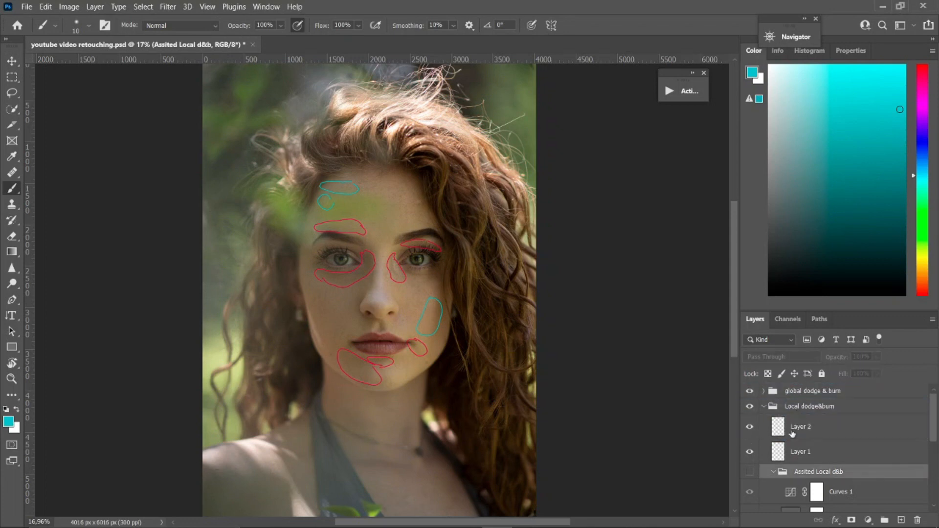
click(750, 427)
click(749, 452)
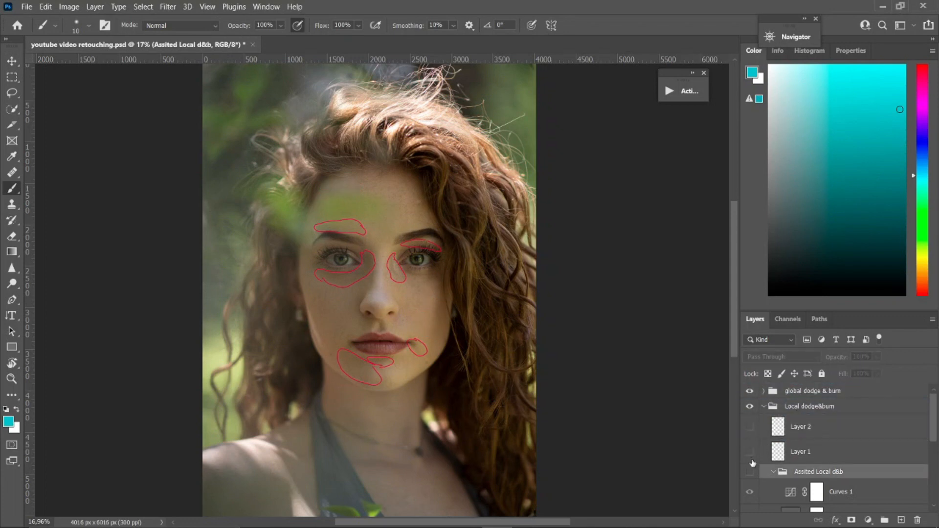
click(780, 455)
click(798, 433)
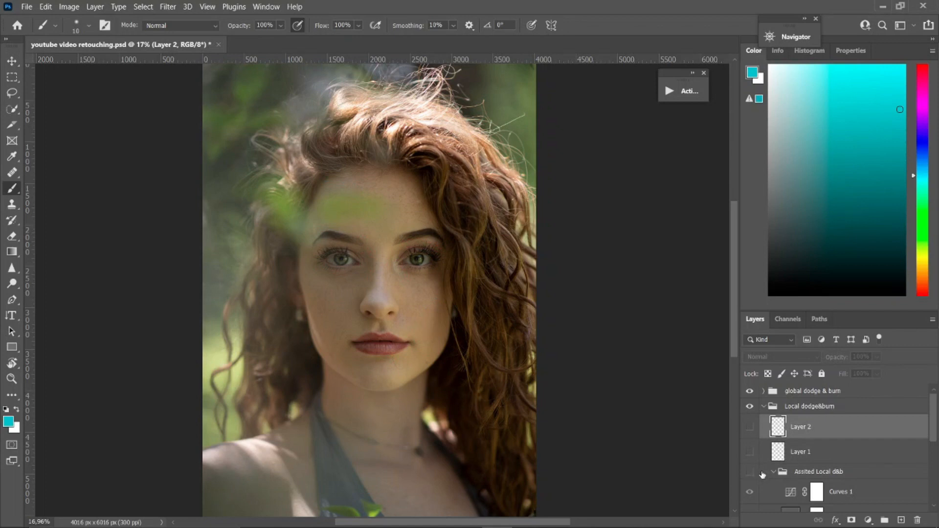
Step: Move the Assited Local d&b group back to the top of the layer stack, show it and collapse it
mouse_move(794, 471)
mouse_down()
mouse_move(808, 380)
mouse_move(813, 385)
mouse_up()
click(750, 391)
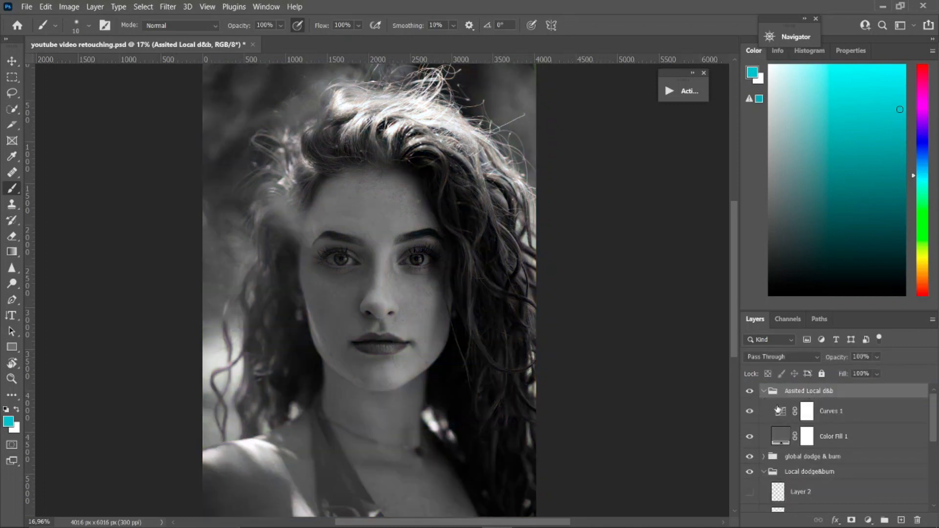
click(763, 392)
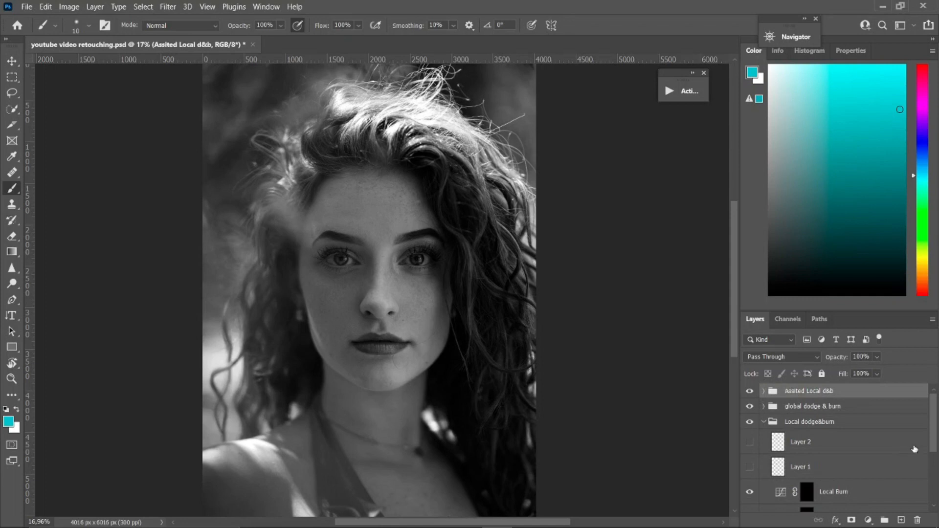
Step: Select the Local dodge layer mask and set the brush to 1% flow and size 100 with white paint
scroll(915, 450, down, 2)
click(807, 468)
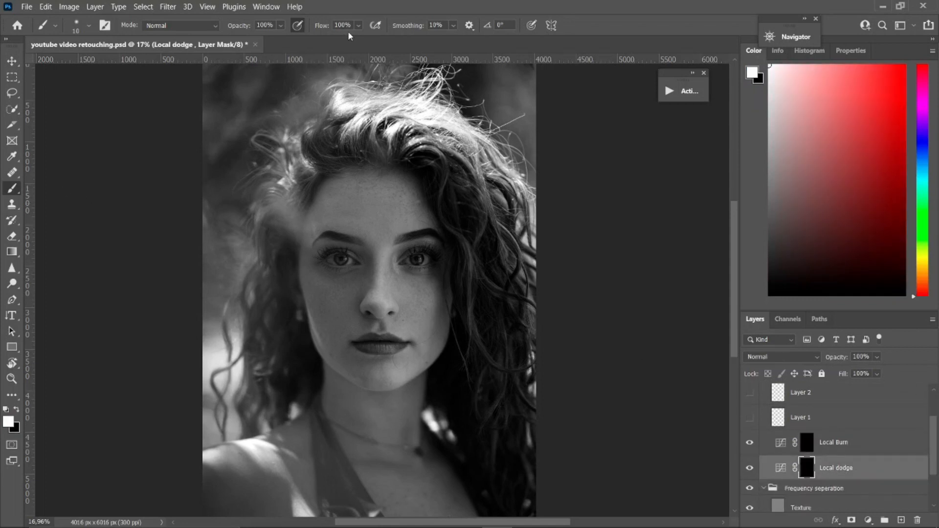
drag(359, 26, 335, 43)
click(76, 27)
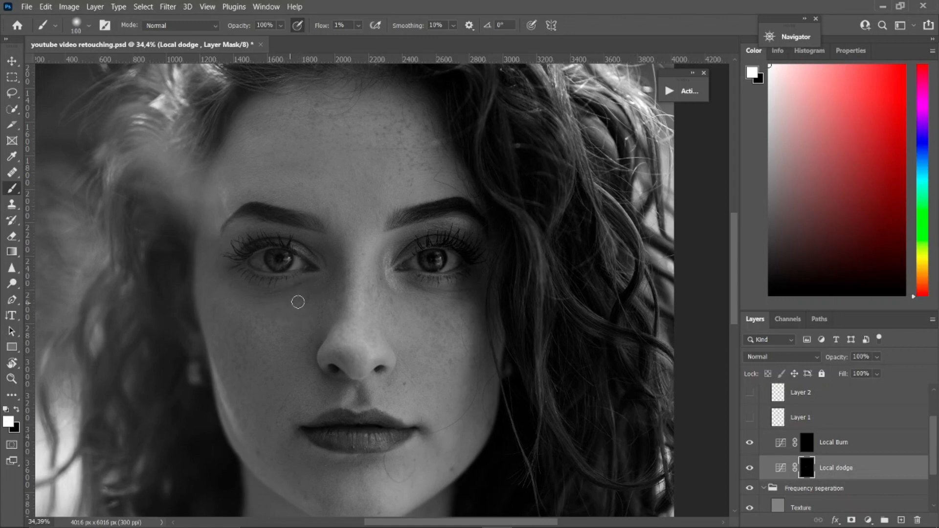
Step: Compare the face with and without the Local dodge layer, and hide the Assited Local d&b group to check it in colour
scroll(315, 293, down, 2)
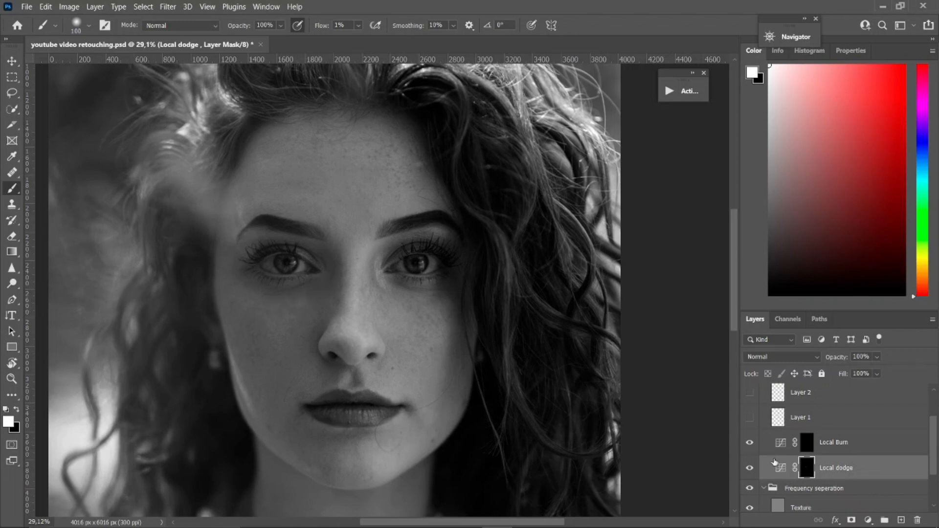
click(750, 470)
click(750, 470)
scroll(932, 443, up, 2)
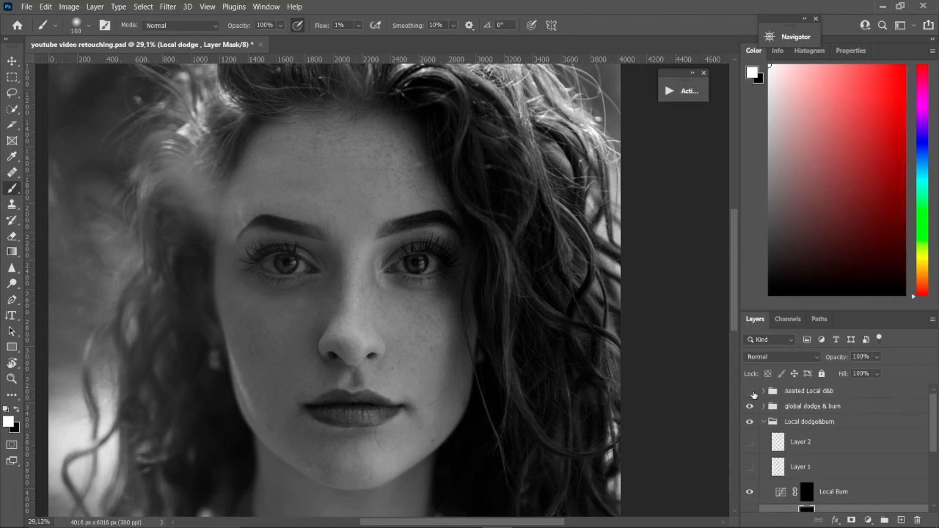
click(750, 392)
scroll(930, 427, down, 2)
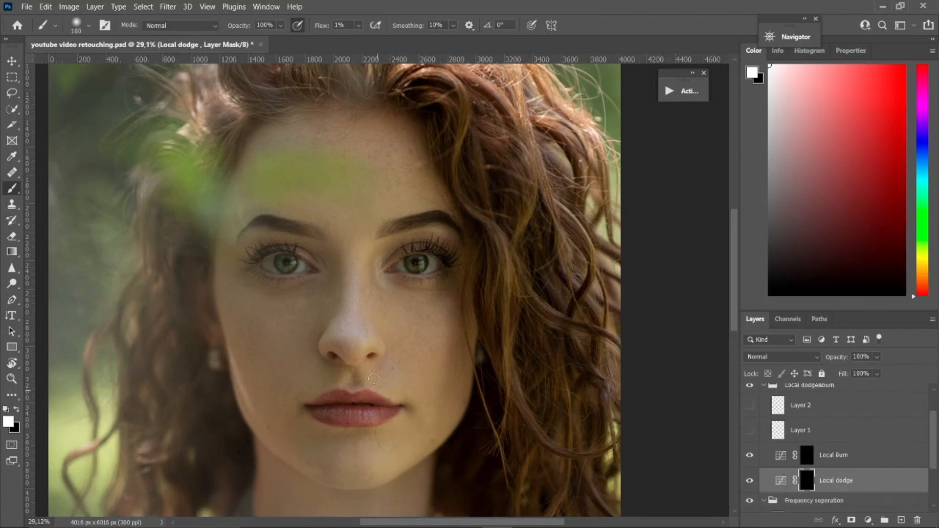
Step: Refine the Local dodge mask below the image's left eye and across the face, switching between black and white paint
key(x)
scroll(303, 303, up, 2)
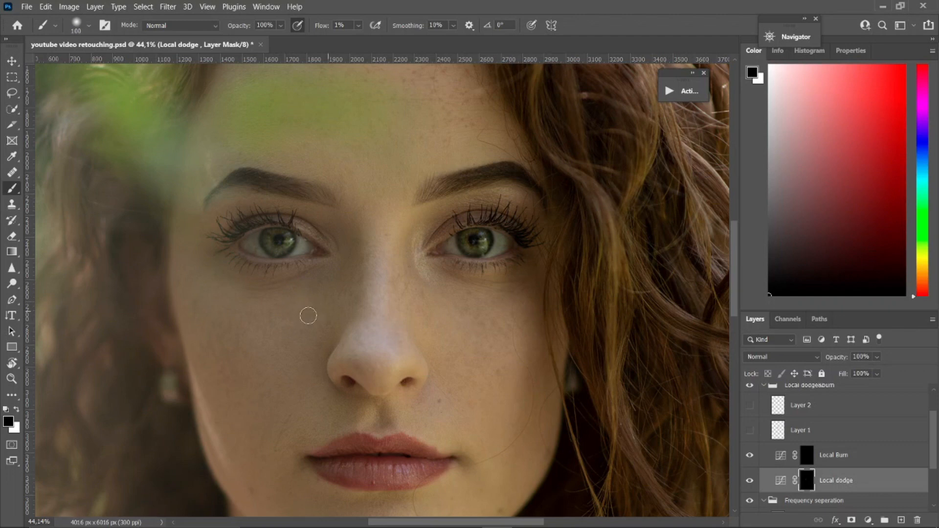
scroll(303, 289, down, 3)
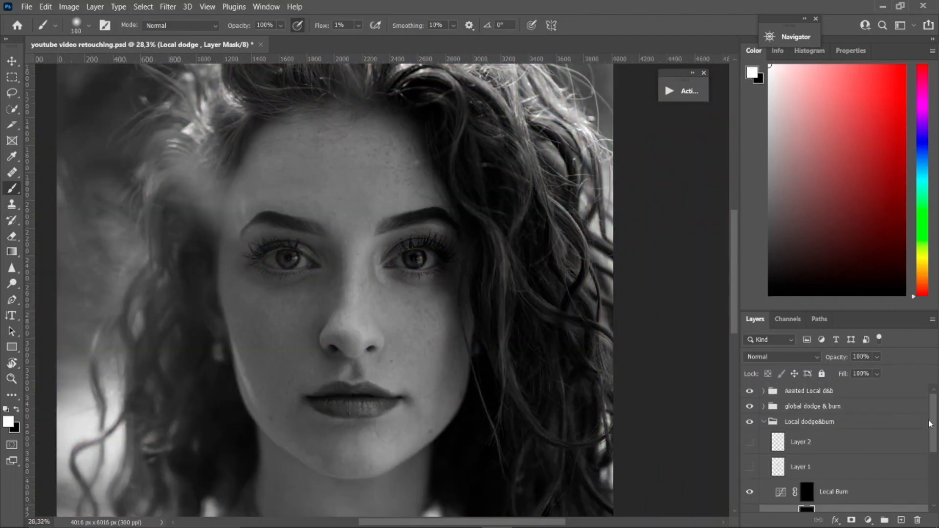
scroll(929, 423, down, 2)
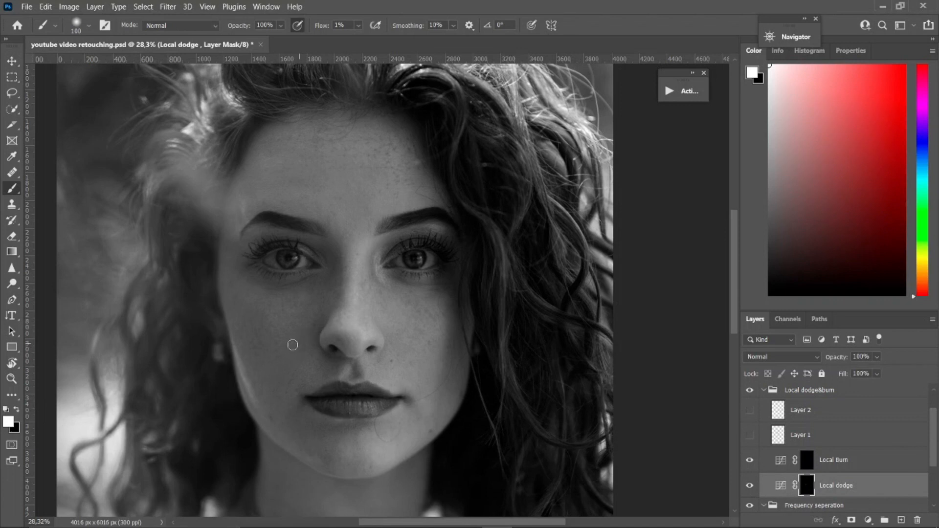
key(x)
key(x)
scroll(732, 273, down, 1)
scroll(732, 272, up, 1)
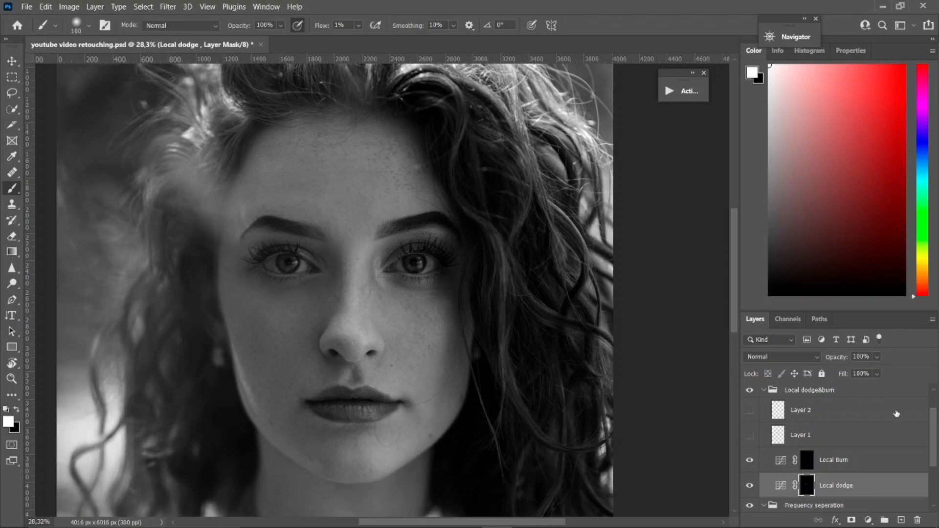
Step: Compare the colour portrait with and without the Local dodge&burn group, and show the black-and-white helper group again
scroll(897, 413, up, 1)
click(749, 390)
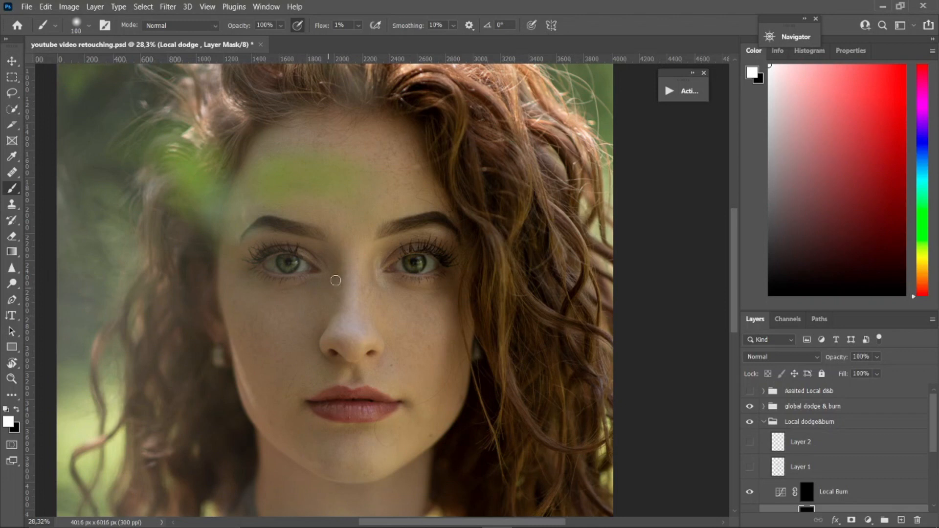
click(750, 422)
click(750, 422)
ctrl+alt+click(342, 299)
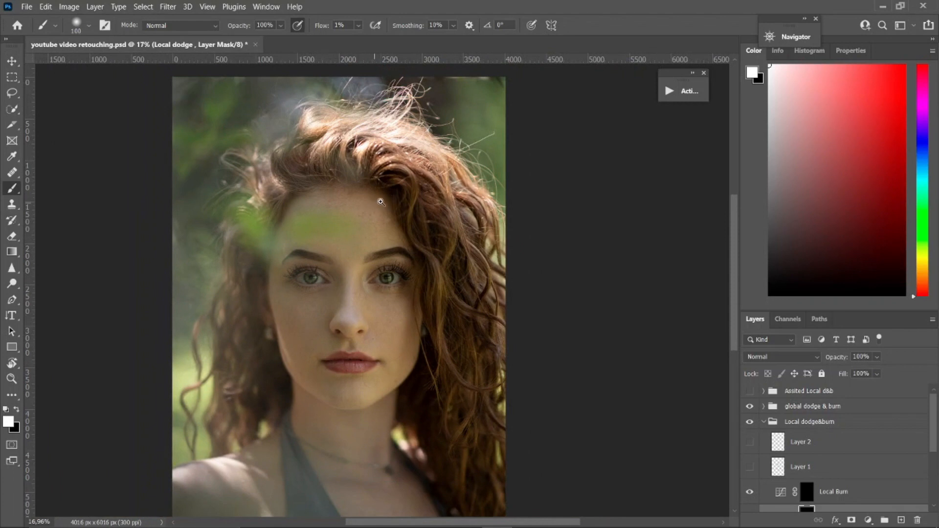
ctrl+click(375, 203)
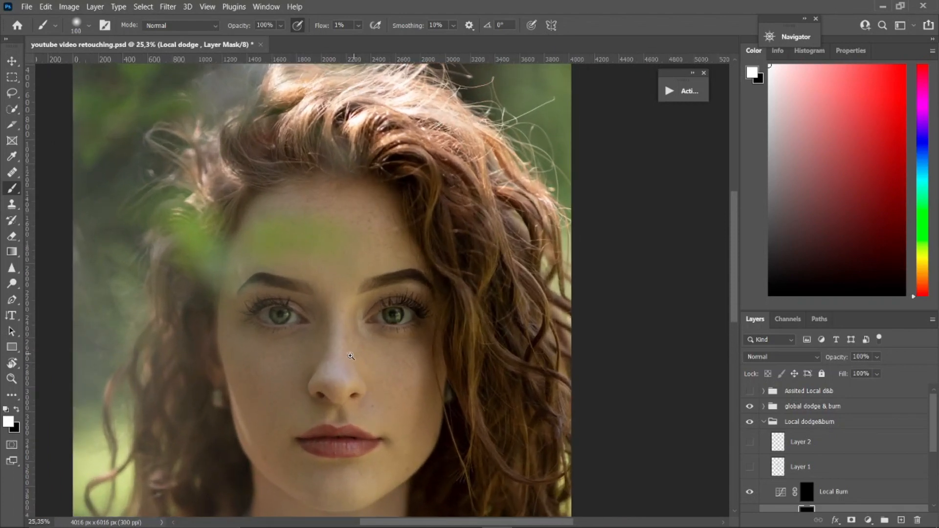
ctrl+click(358, 354)
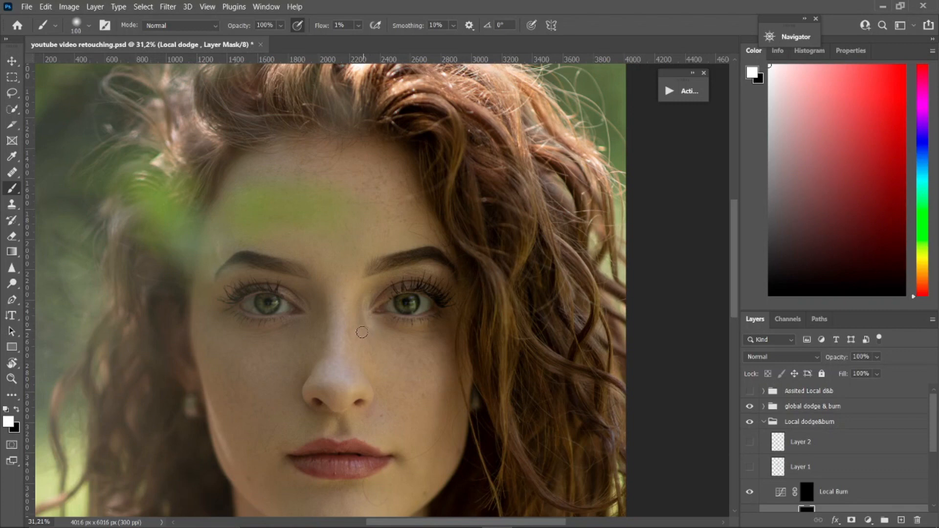
key(F2)
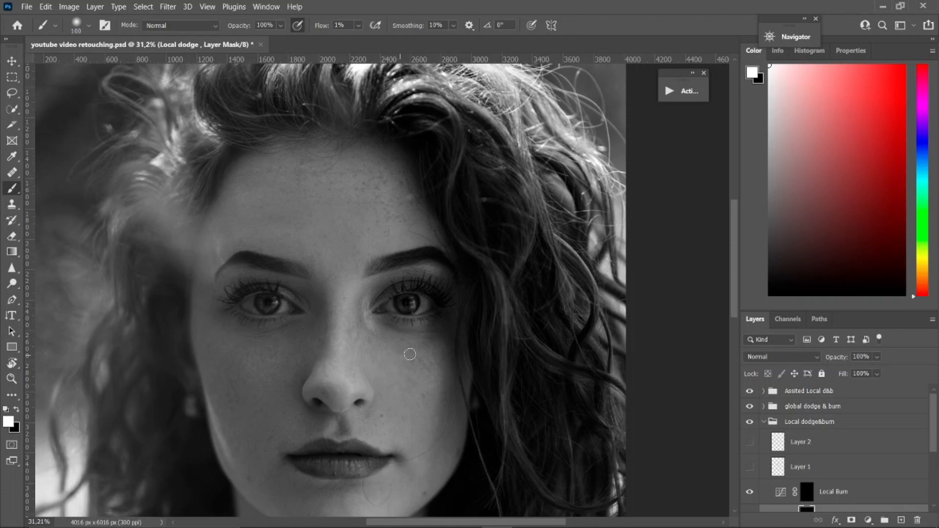
Step: Dodge the dark spots on the cheek below the eye on the Local dodge mask, varying the brush between 30 and 125
key(bracketleft)
key(bracketright)
key(bracketright)
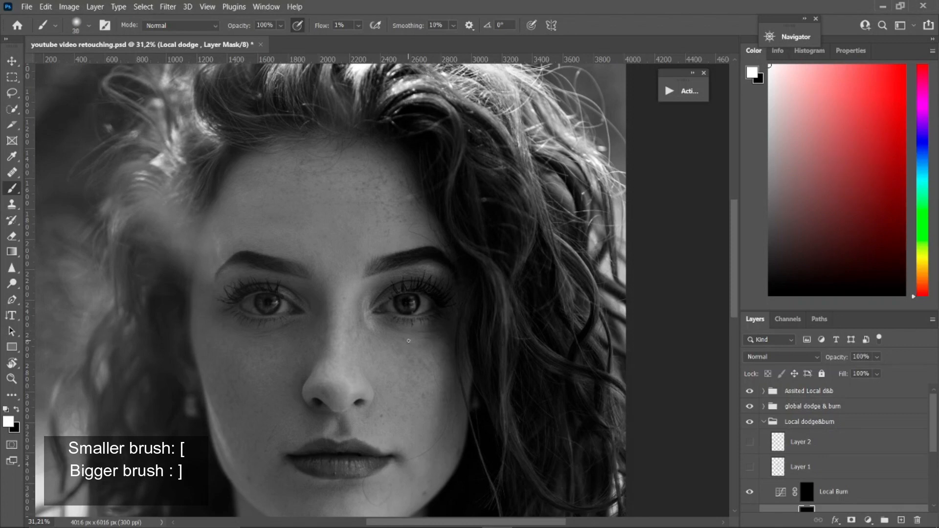
key(bracketleft)
key(bracketleft)
key(bracketleft)
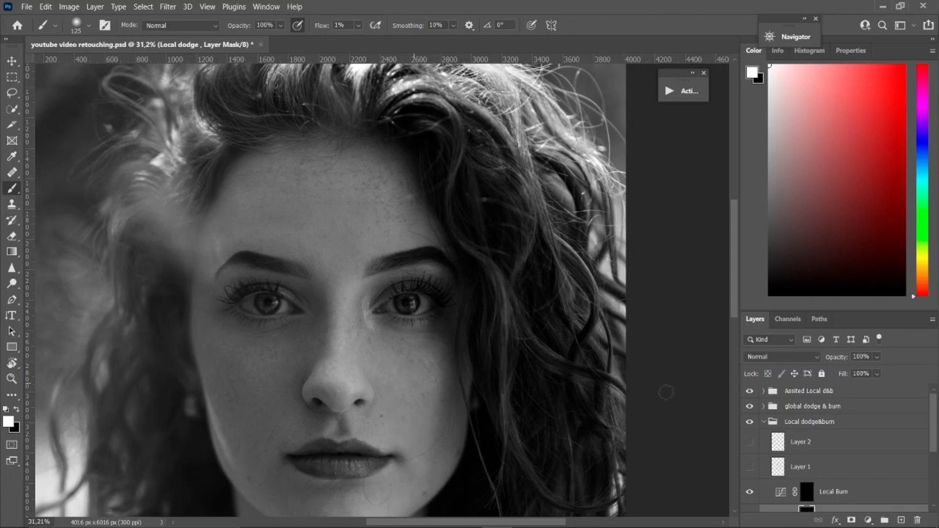
Step: Hide the Assited Local d&b group and compare the colour portrait with and without the Local dodge&burn group
click(750, 422)
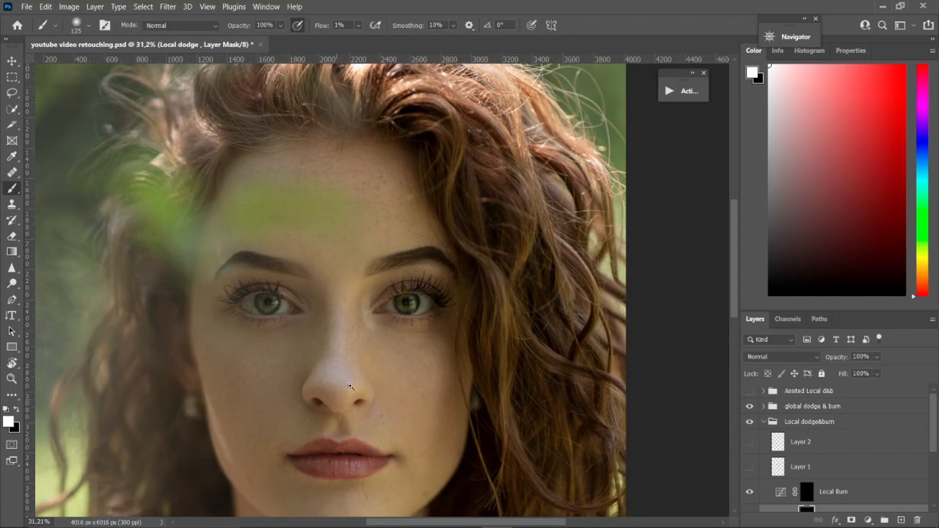
scroll(350, 387, down, 1)
scroll(238, 394, up, 1)
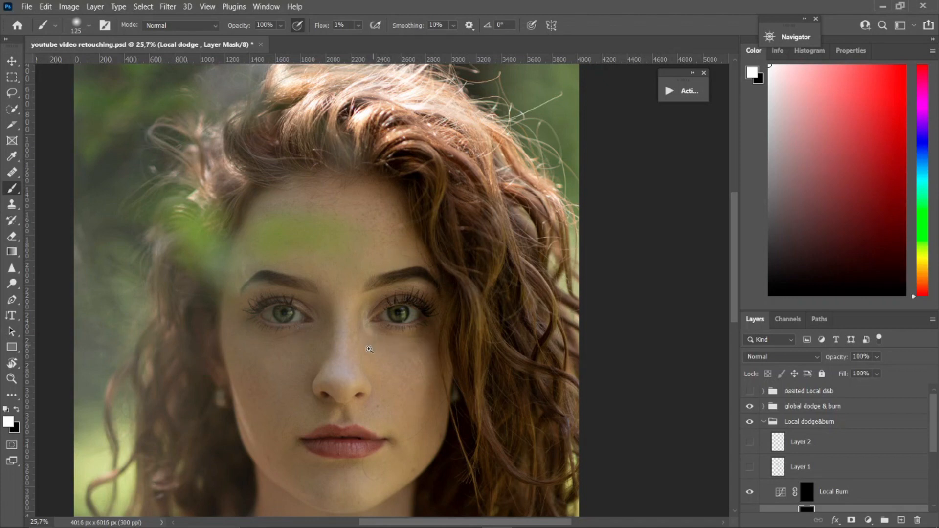
scroll(369, 350, down, 1)
scroll(405, 419, up, 2)
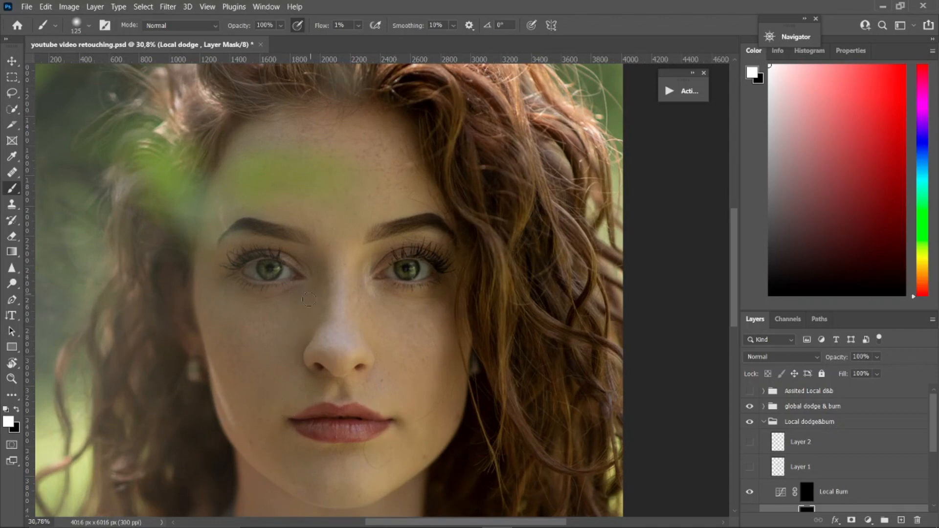
click(749, 423)
click(751, 423)
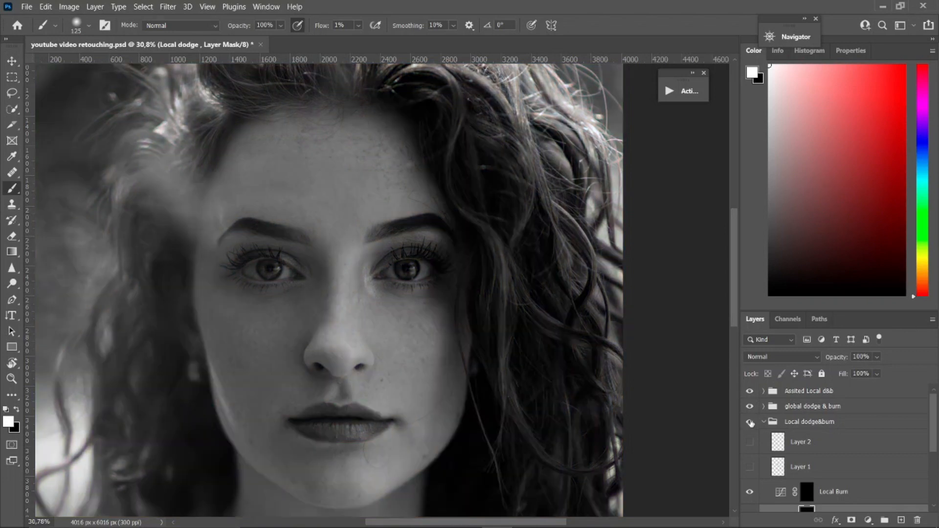
Step: Continue painting the Local dodge mask over the face in the black-and-white view, enlarging the brush to 150
click(750, 423)
scroll(369, 361, down, 2)
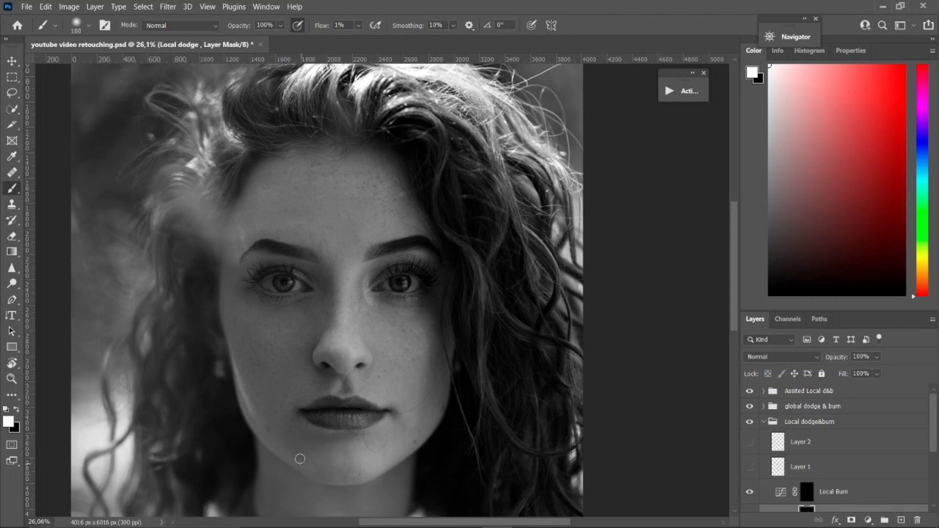
key(bracketright)
key(bracketright)
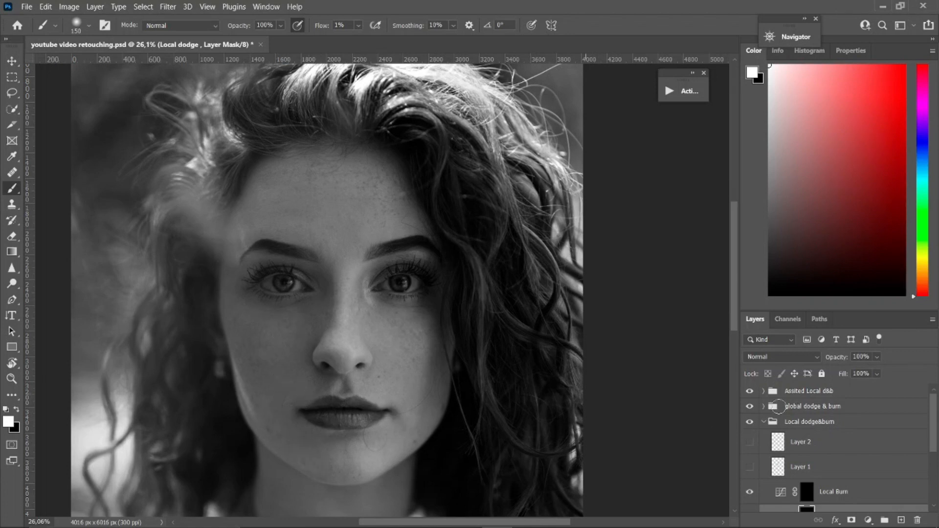
Step: Try a different opacity on the Local dodge&burn group in the colour view, and show the Assited Local d&b group again
click(781, 420)
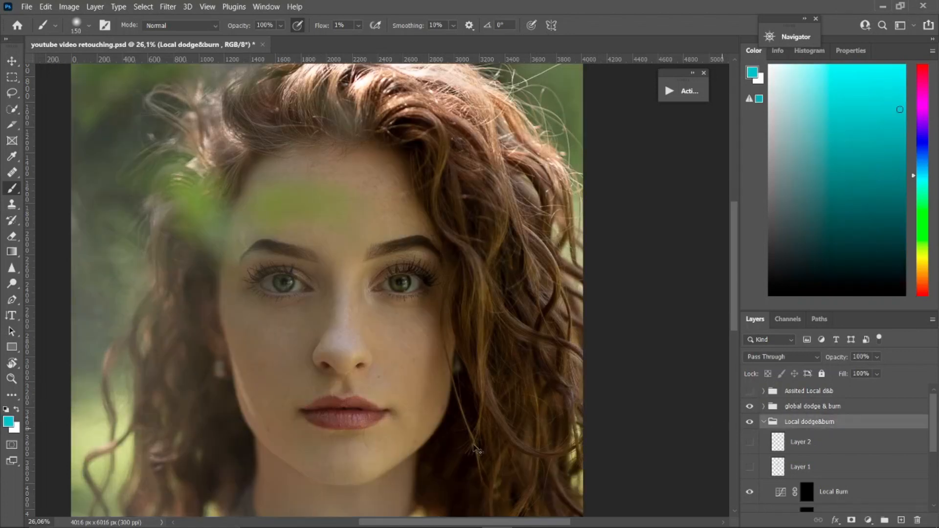
scroll(354, 376, down, 3)
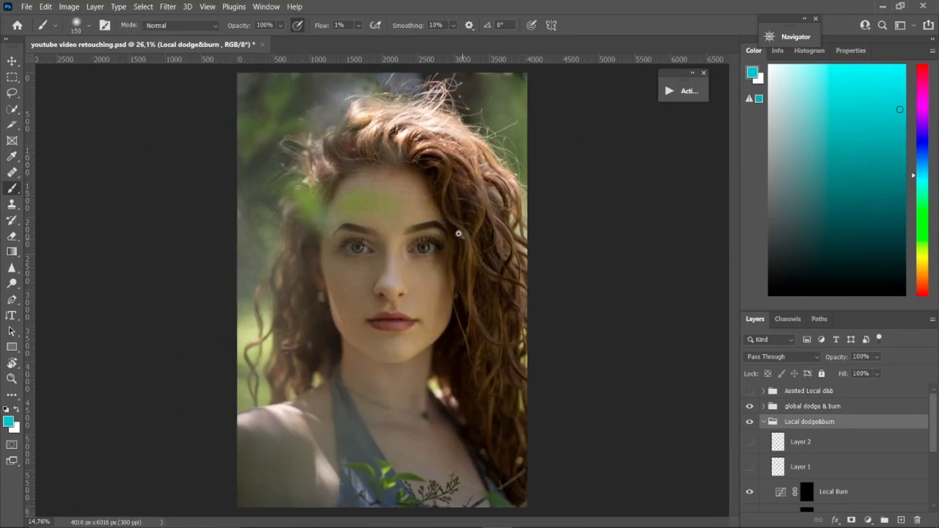
scroll(459, 234, up, 3)
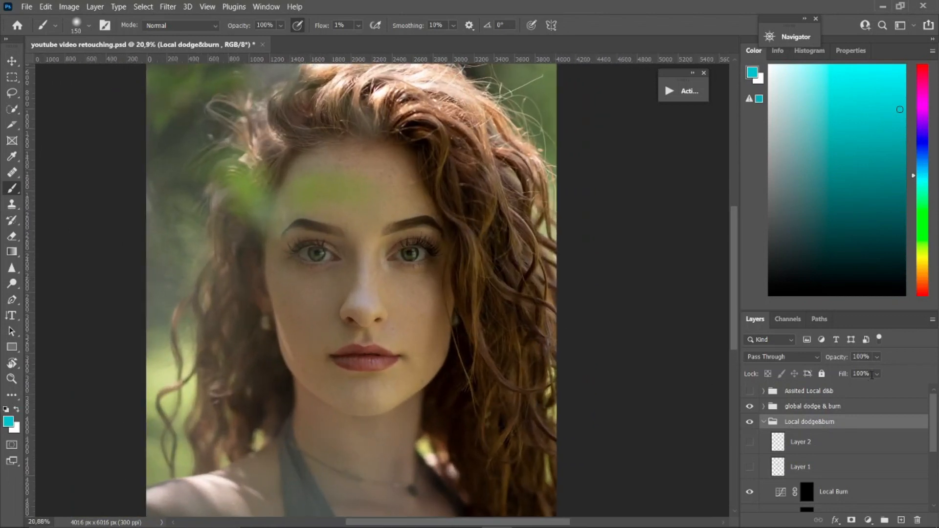
drag(891, 374, 885, 376)
drag(876, 374, 909, 373)
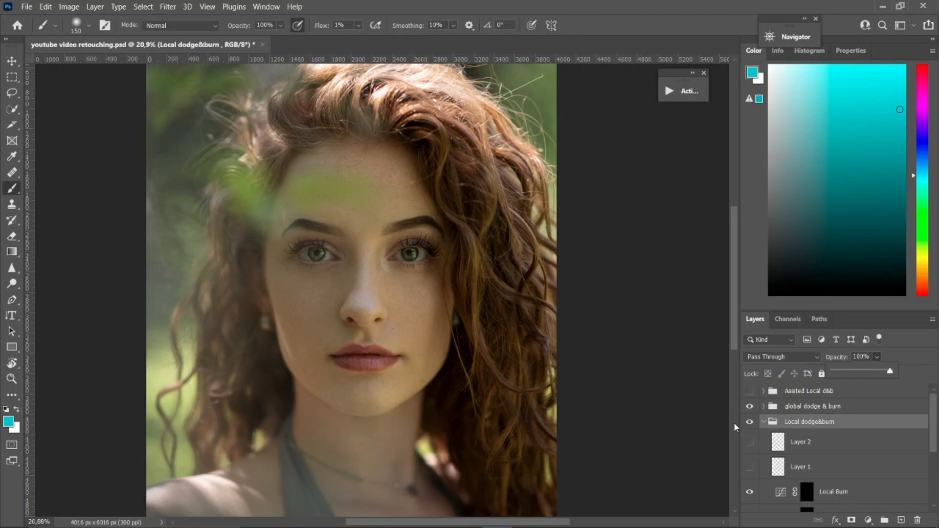
click(750, 393)
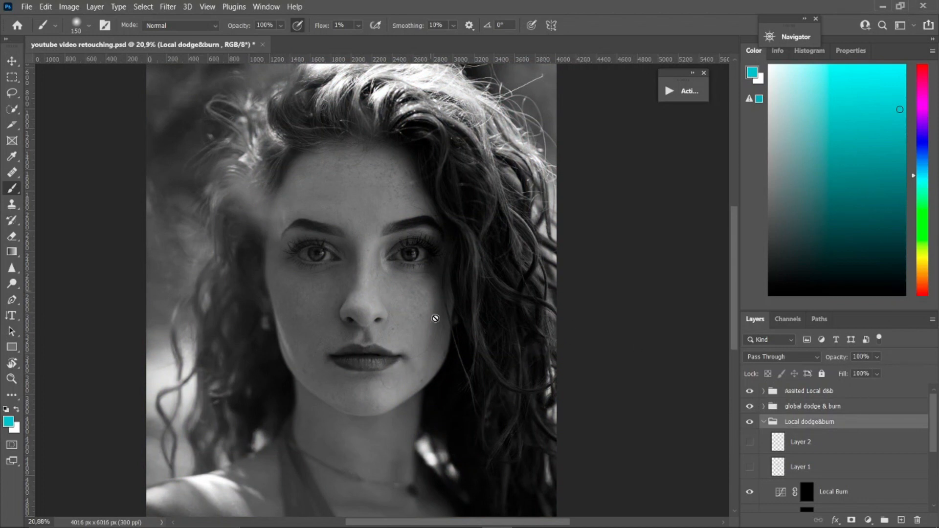
Step: Select the Local dodge mask and dodge the chin and the area above the upper lip, enlarging the brush to 175
scroll(928, 459, down, 1)
click(806, 493)
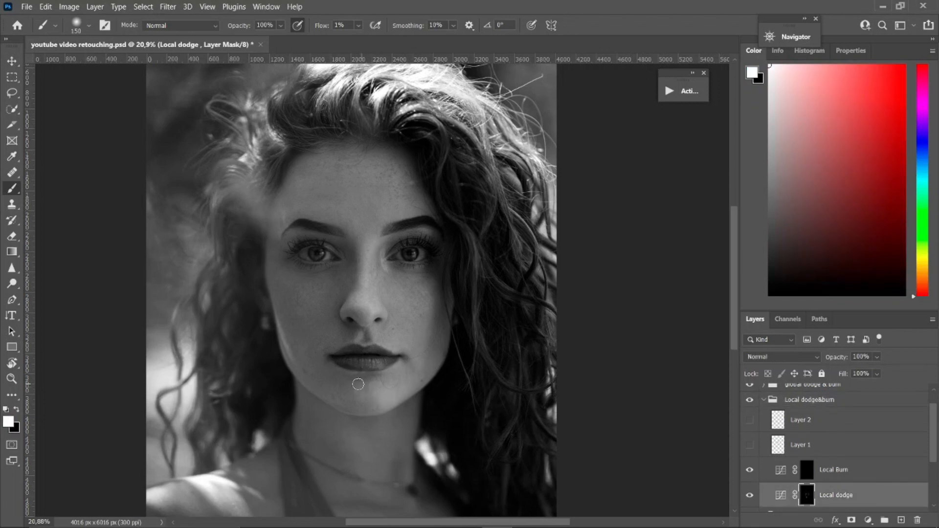
scroll(357, 358, up, 2)
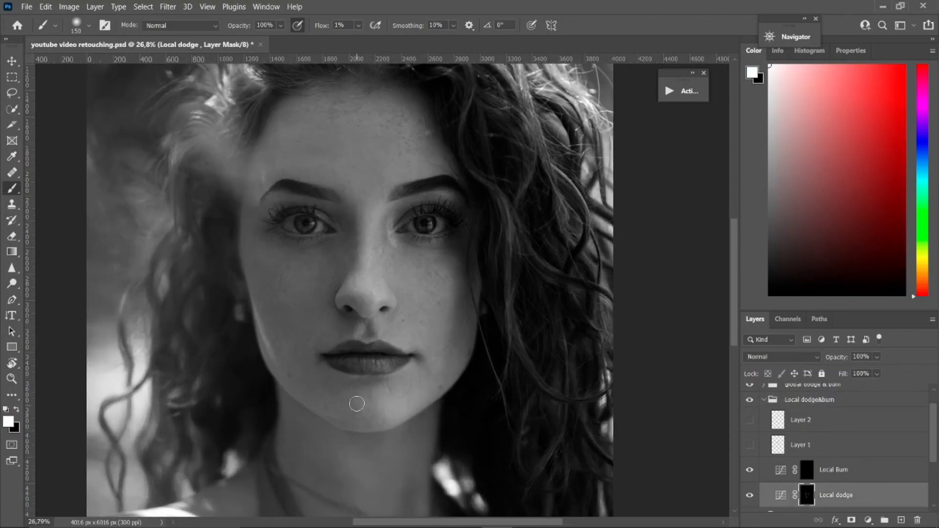
mouse_move(377, 415)
mouse_down()
mouse_move(369, 421)
mouse_move(377, 415)
mouse_move(360, 379)
mouse_move(357, 388)
mouse_move(331, 382)
mouse_move(385, 391)
mouse_move(333, 376)
mouse_move(325, 391)
mouse_move(350, 409)
mouse_move(317, 396)
mouse_up()
drag(336, 331, 374, 333)
key(])
key(])
key(bracketleft)
mouse_move(310, 332)
mouse_down()
mouse_move(336, 325)
mouse_move(356, 329)
mouse_move(329, 331)
mouse_move(372, 334)
mouse_up()
Step: Compare the black-and-white face with and without the Local dodge&burn group
click(749, 404)
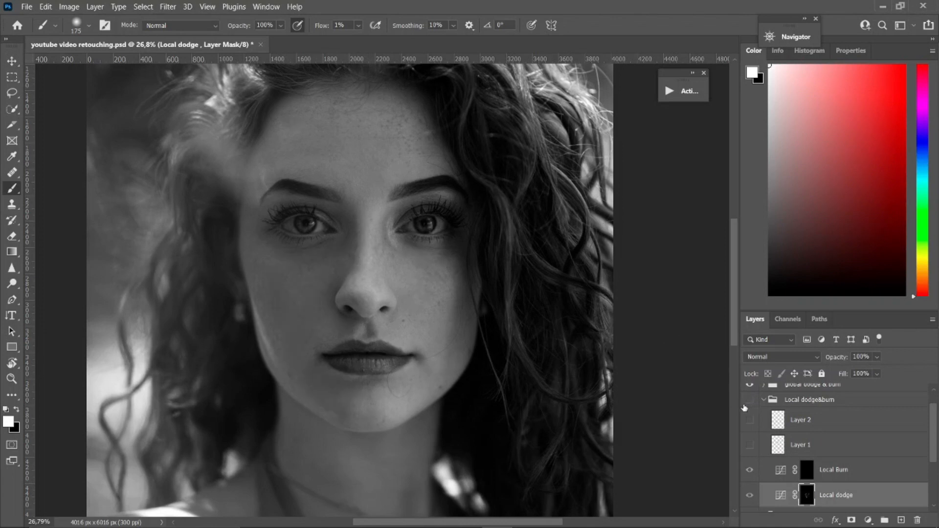
click(750, 401)
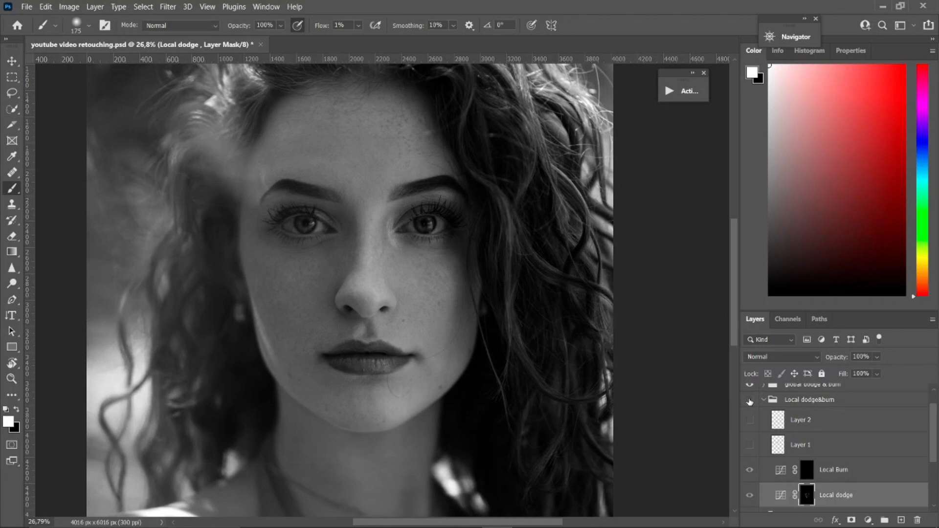
click(750, 402)
click(750, 402)
Step: Hide the Assited Local d&b group and check the local dodging in colour, both close up and on the whole portrait
drag(934, 444, 865, 415)
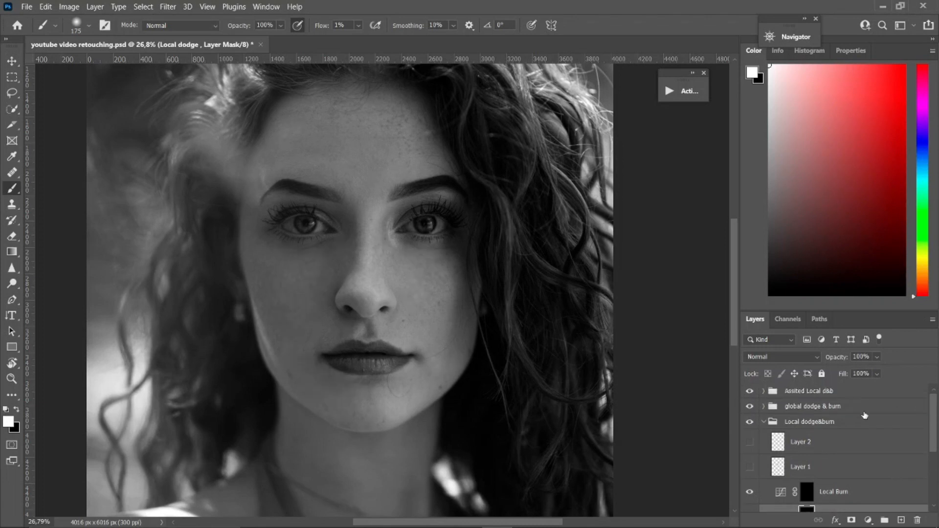
click(754, 392)
scroll(389, 296, down, 3)
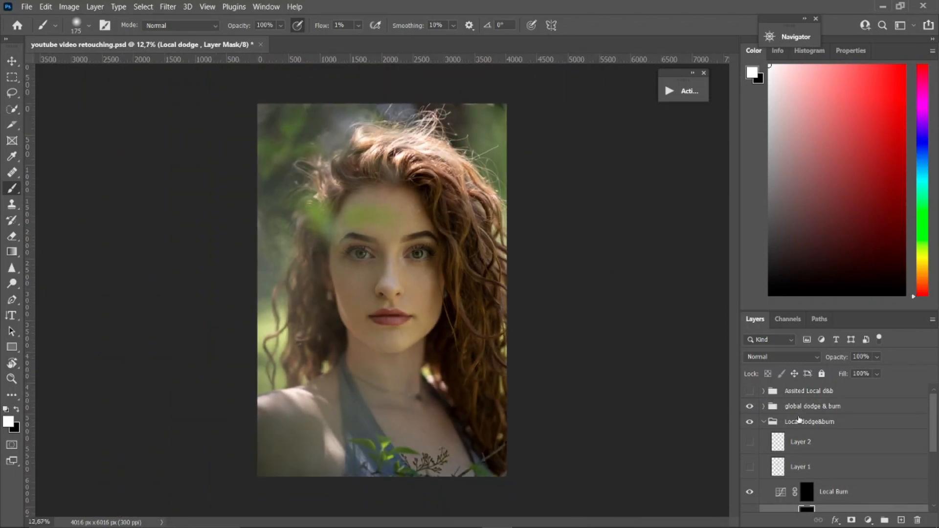
click(749, 422)
scroll(412, 252, up, 3)
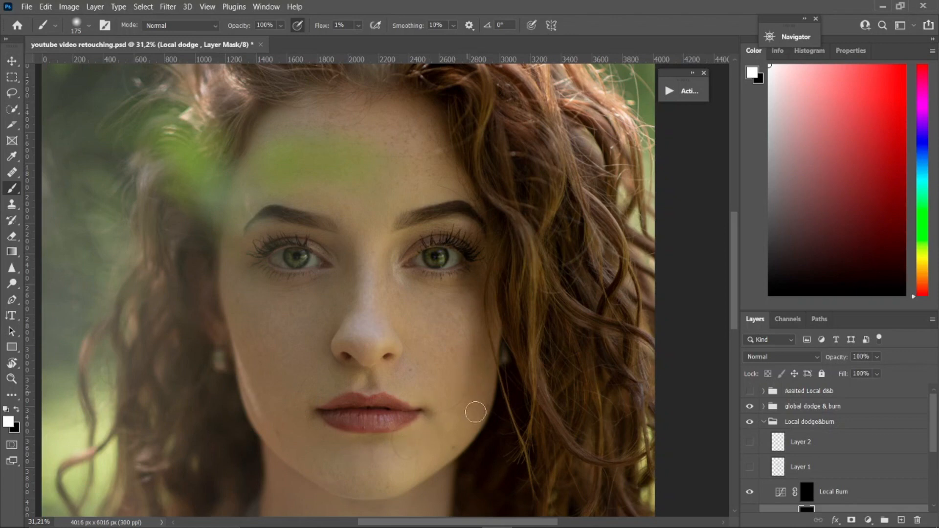
scroll(396, 293, down, 3)
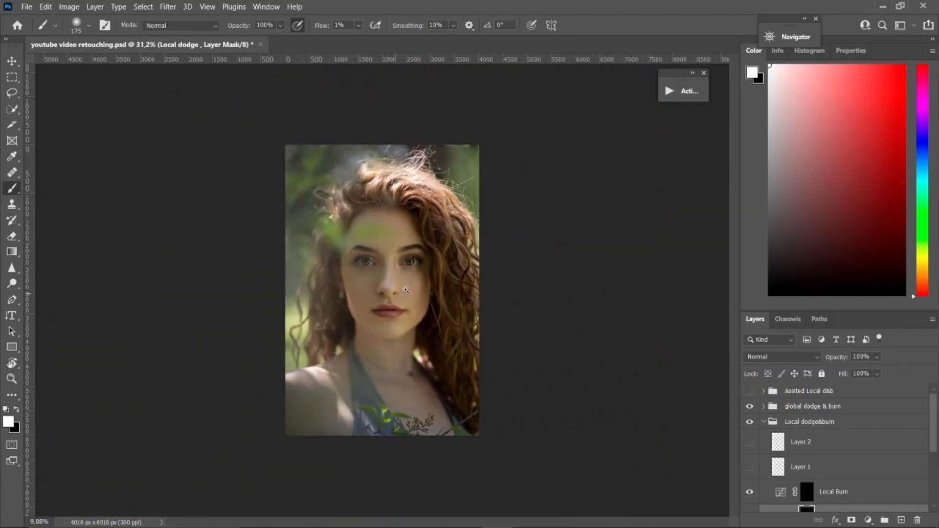
scroll(395, 293, up, 1)
Step: Set the Local dodge&burn group's opacity to 76% and leave the group collapsed
click(764, 424)
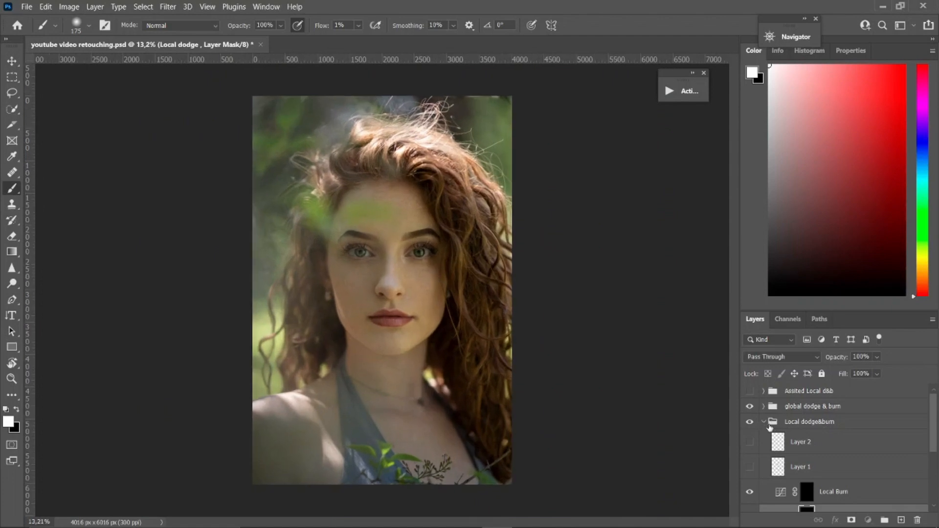
click(750, 423)
click(749, 423)
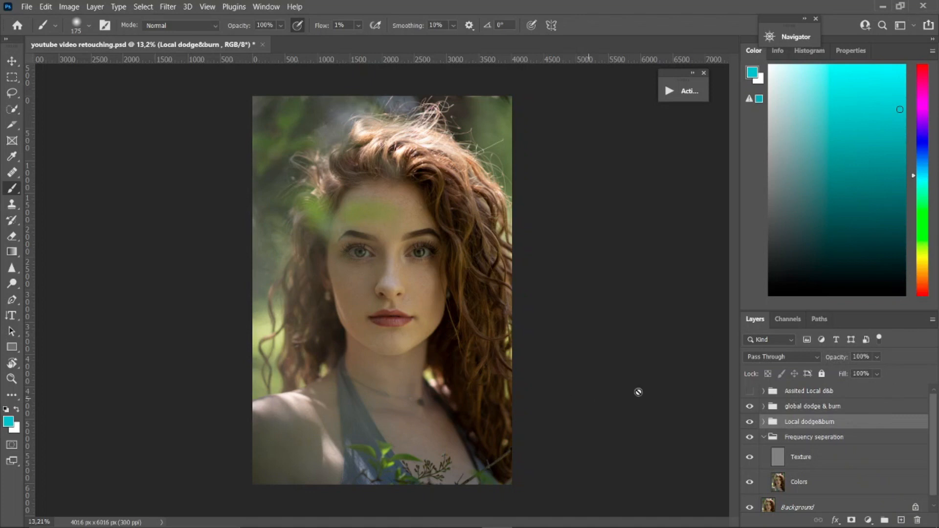
click(877, 356)
click(875, 371)
click(765, 423)
click(860, 494)
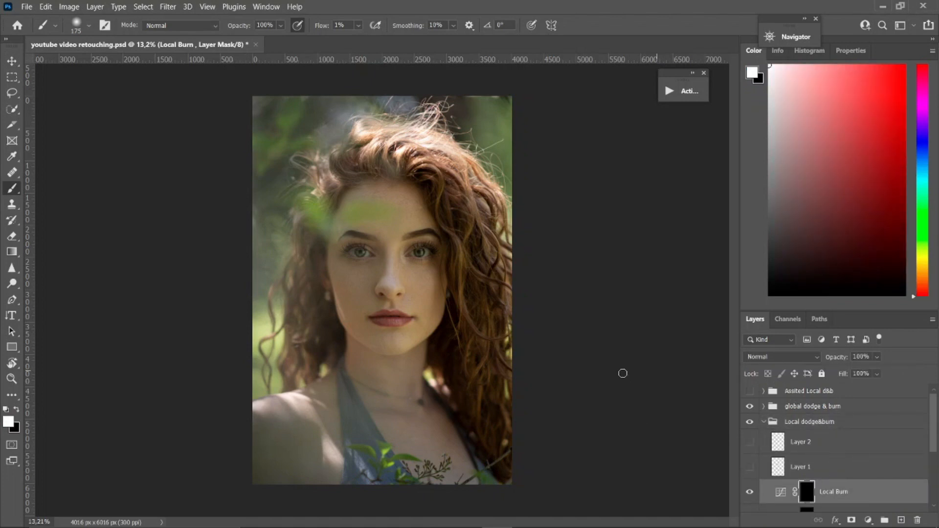
click(764, 423)
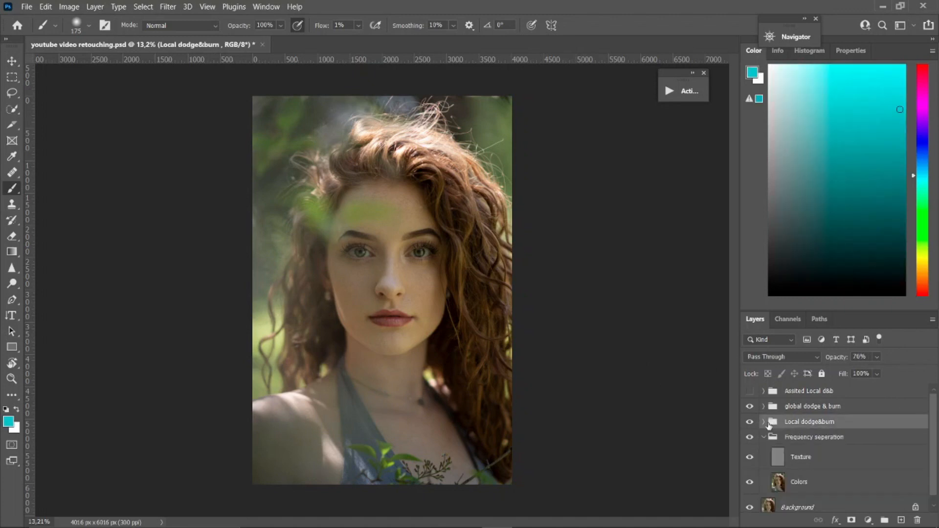
Step: Collapse the Frequency seperation group and add a Hue/Saturation adjustment layer directly above the Local dodge&burn group
scroll(412, 266, up, 3)
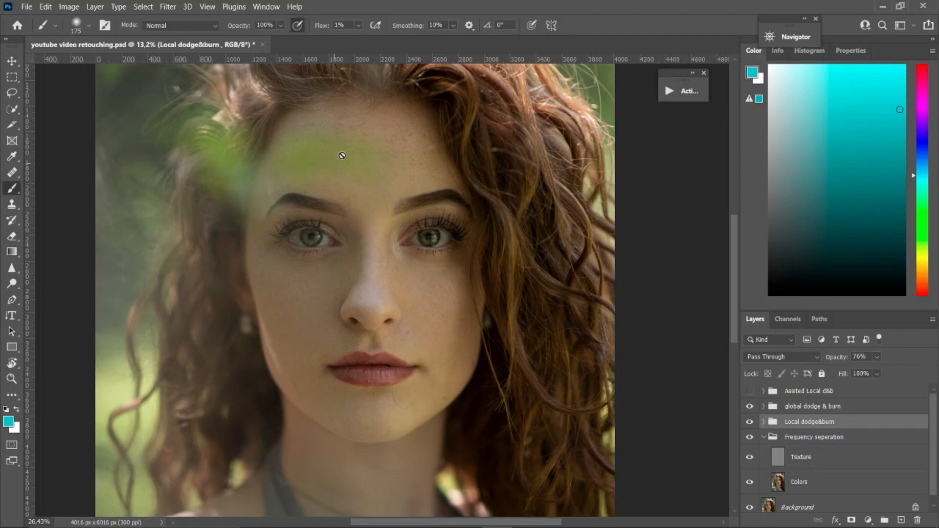
scroll(383, 150, down, 2)
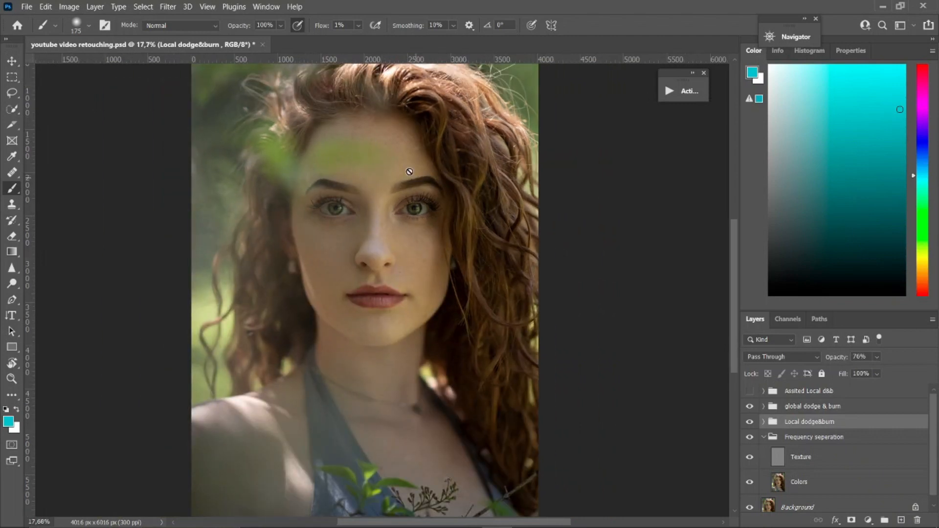
scroll(729, 252, up, 2)
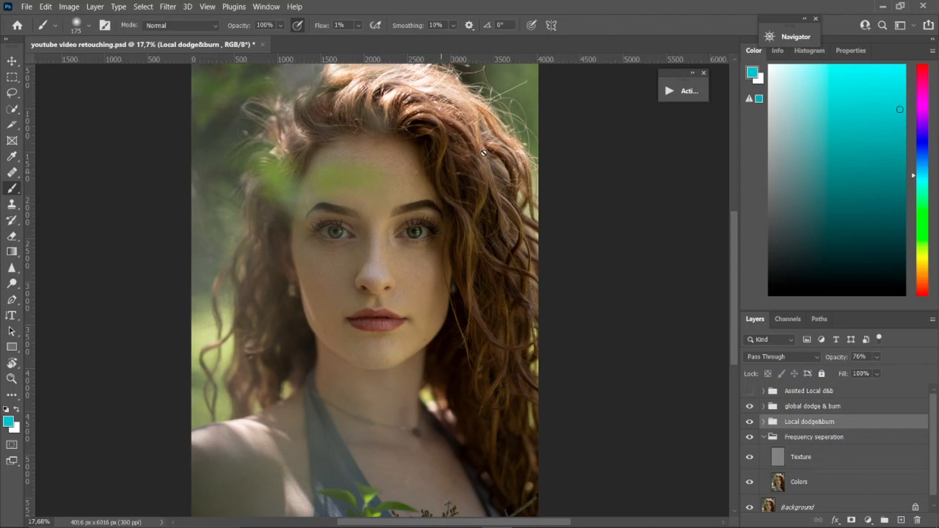
click(764, 438)
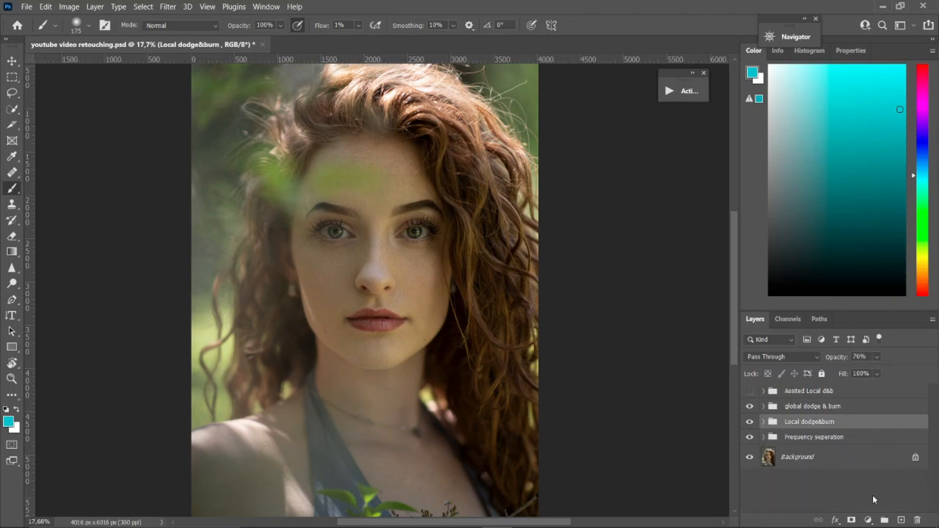
click(867, 520)
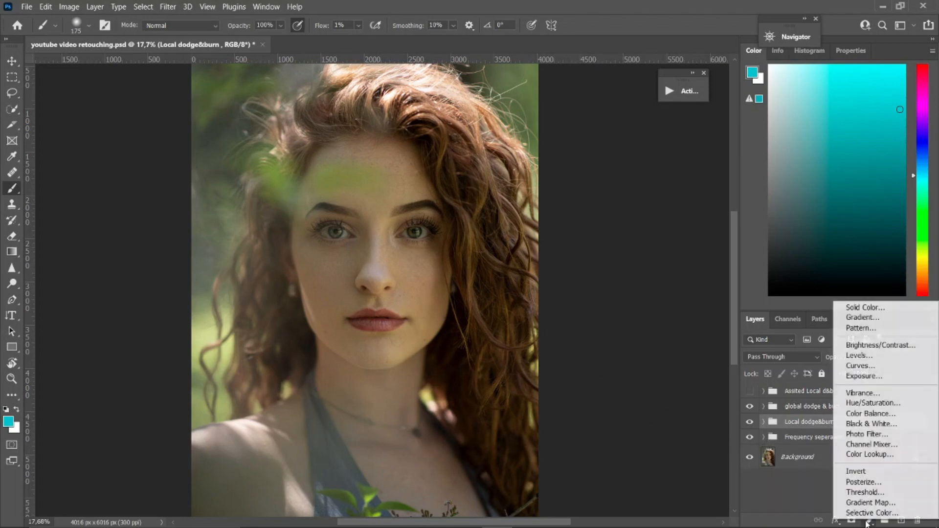
click(861, 403)
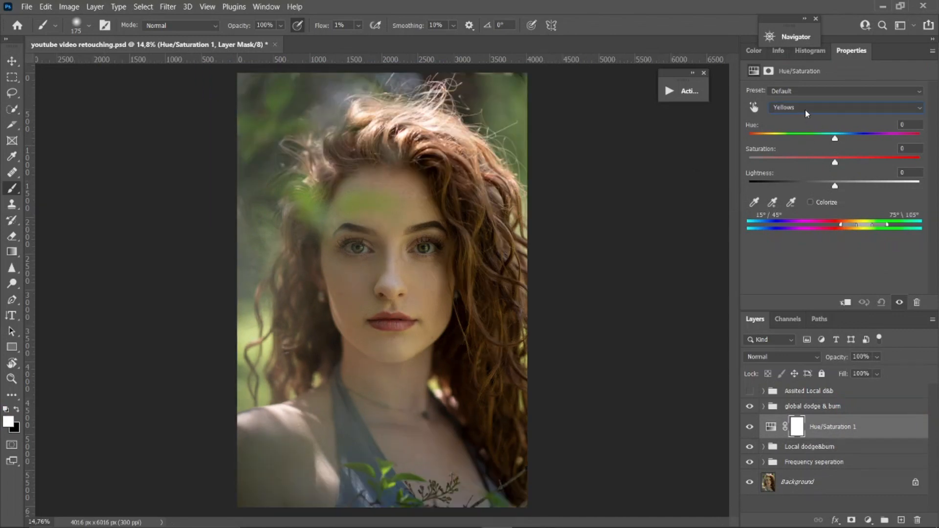
Step: Reduce the saturation and shift the hue of the yellows in the Hue/Saturation adjustment, and compare the portrait with and without it
click(805, 110)
click(801, 137)
drag(837, 161, 825, 166)
drag(826, 137, 826, 138)
click(750, 428)
click(750, 428)
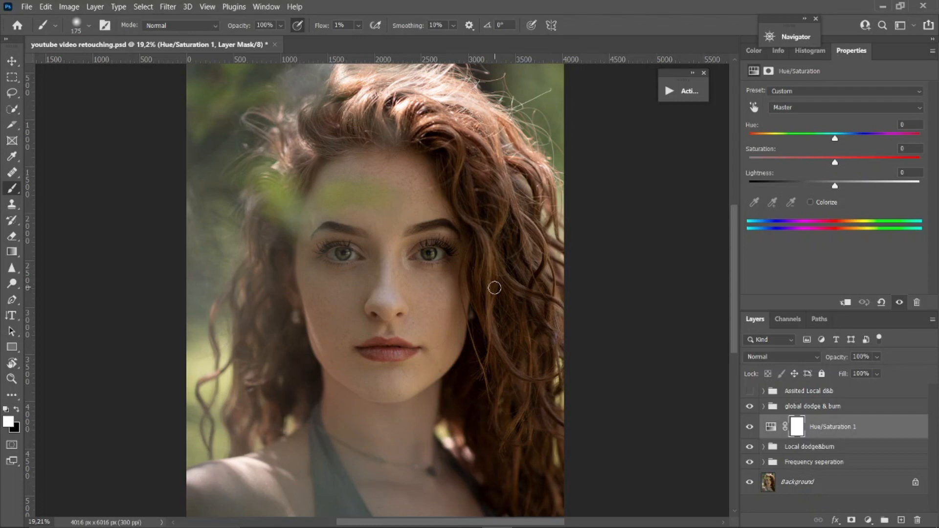
Step: Add a new empty layer directly above the Hue/Saturation adjustment and set its blend mode to Color
click(379, 200)
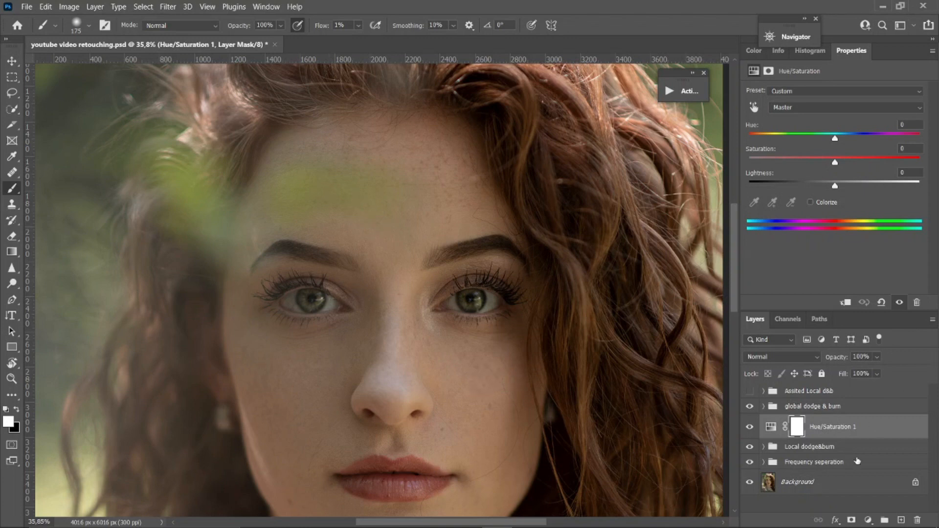
click(902, 519)
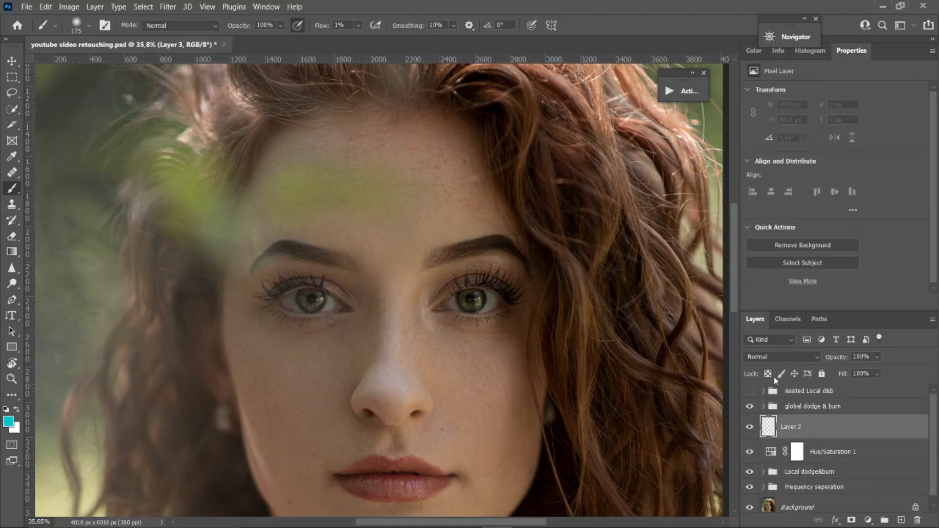
click(771, 361)
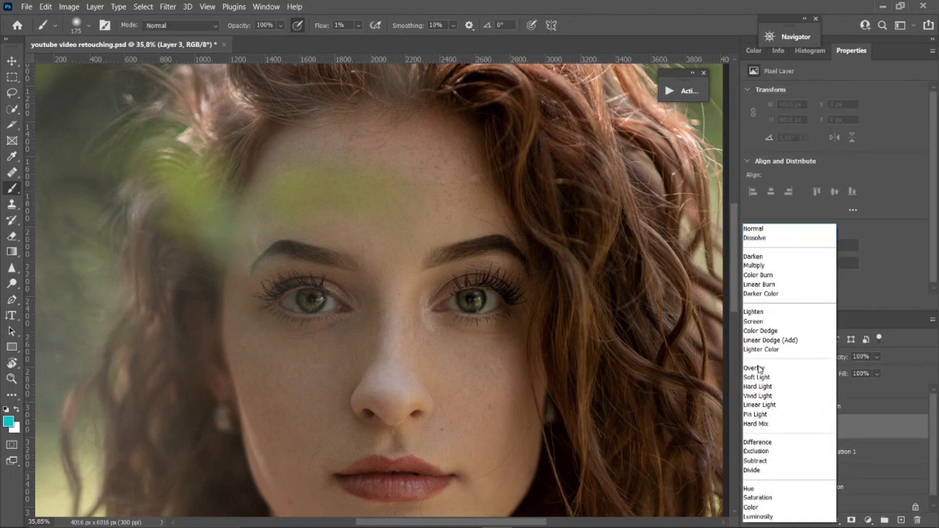
click(768, 510)
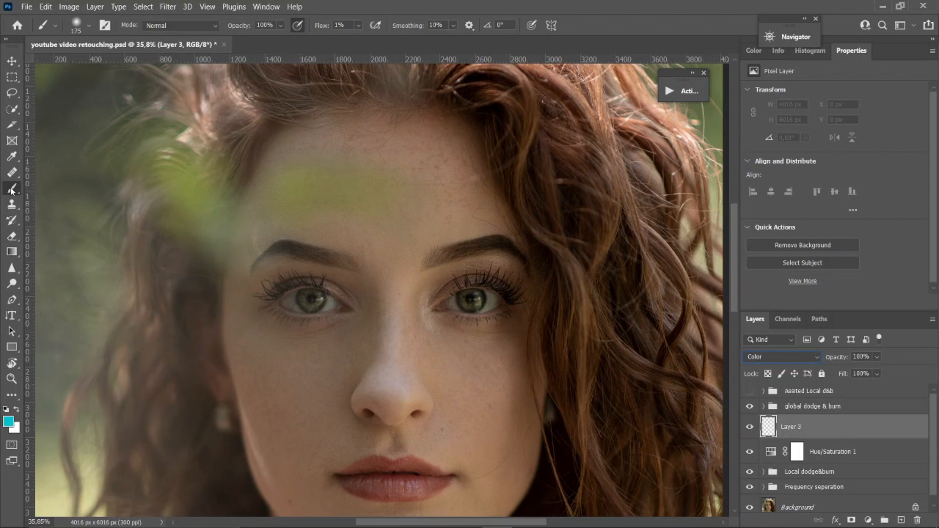
click(753, 50)
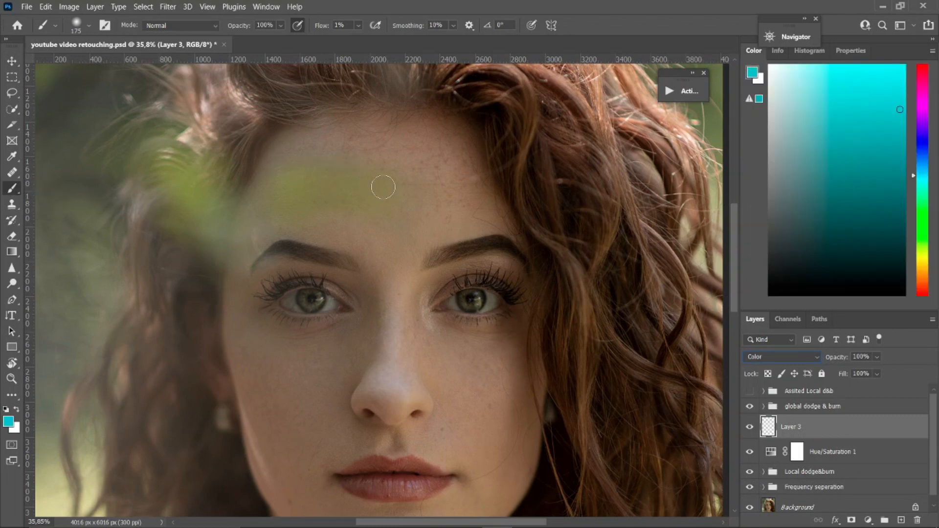
Step: Sample a clean skin tone from the forehead as the foreground colour and set the brush flow to 100%
drag(411, 149, 430, 151)
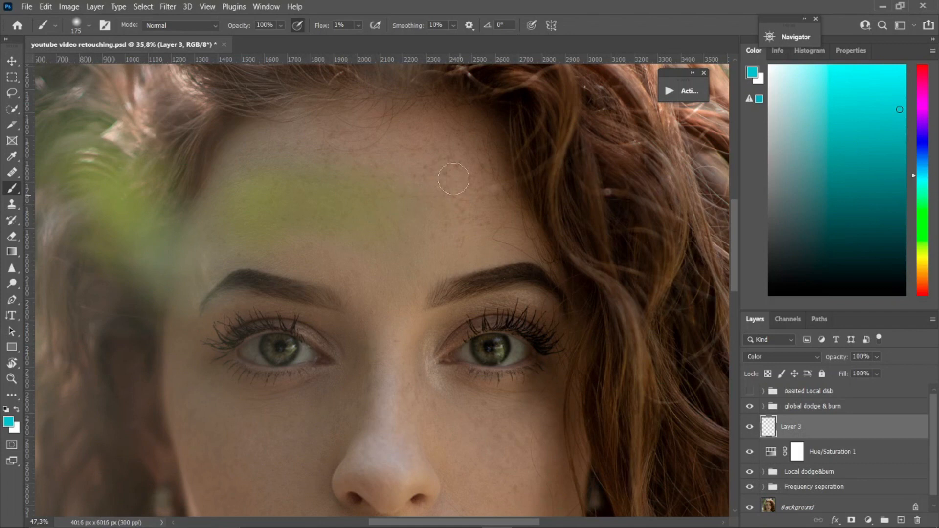
alt+click(422, 155)
alt+click(423, 159)
alt+click(436, 154)
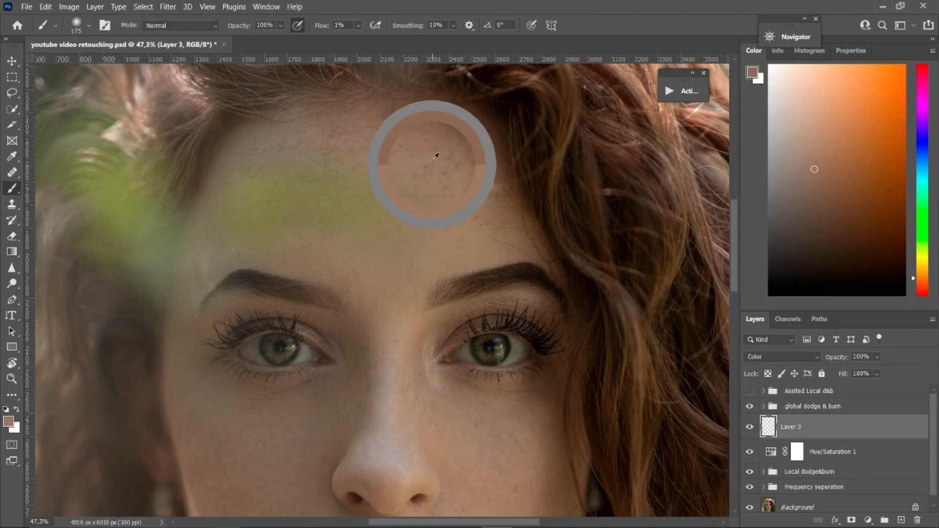
alt+click(431, 163)
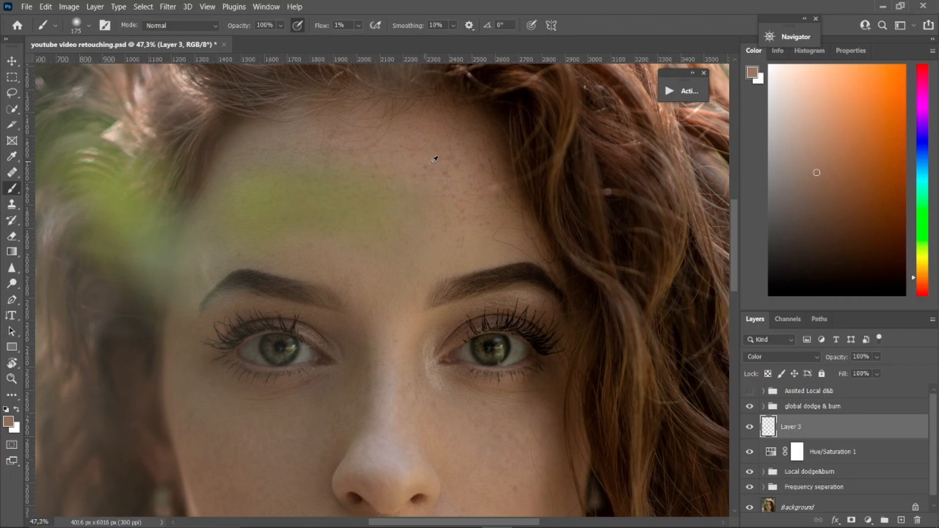
click(358, 25)
drag(368, 40, 416, 39)
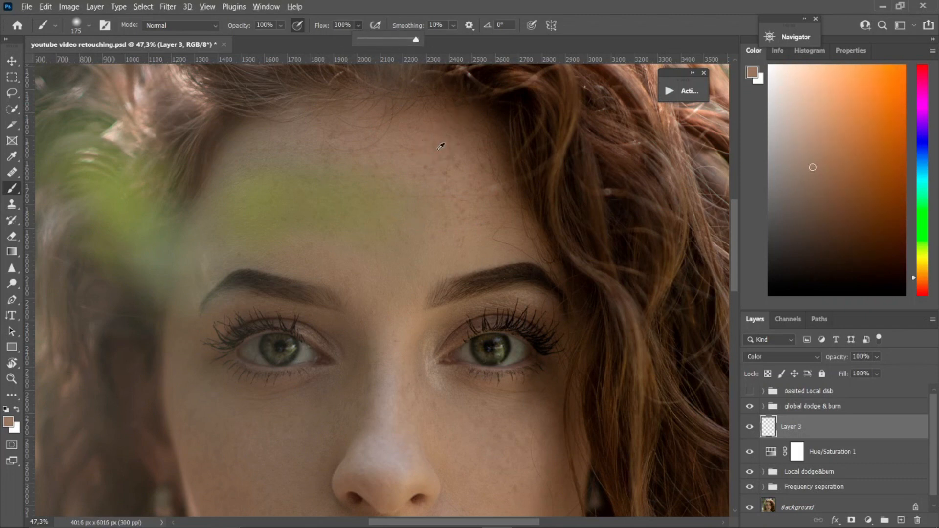
alt+click(416, 157)
Step: Enlarge the brush to 300 px and paint the sampled skin tone over the middle of the forehead and its green cast
key(bracketright)
key(bracketright)
key(bracketright)
key(bracketright)
key(bracketright)
mouse_move(414, 172)
mouse_down()
mouse_move(413, 195)
mouse_move(411, 180)
mouse_move(398, 210)
mouse_move(403, 233)
mouse_move(445, 212)
mouse_move(367, 235)
mouse_move(367, 168)
mouse_move(343, 177)
mouse_move(340, 221)
mouse_move(314, 209)
mouse_move(325, 172)
mouse_move(346, 161)
mouse_up()
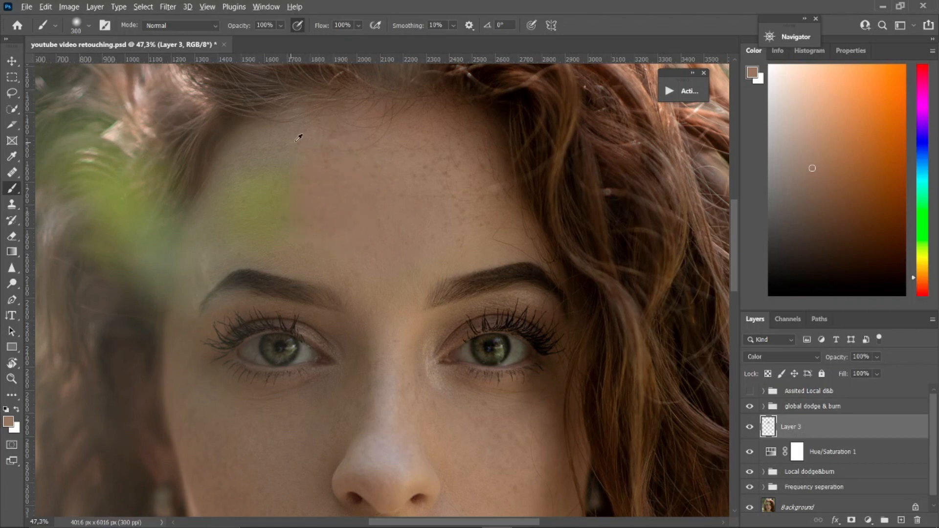
Step: Resample the skin tone near the hairline and paint over the rest of the green patch on the forehead
alt+drag(288, 140, 365, 151)
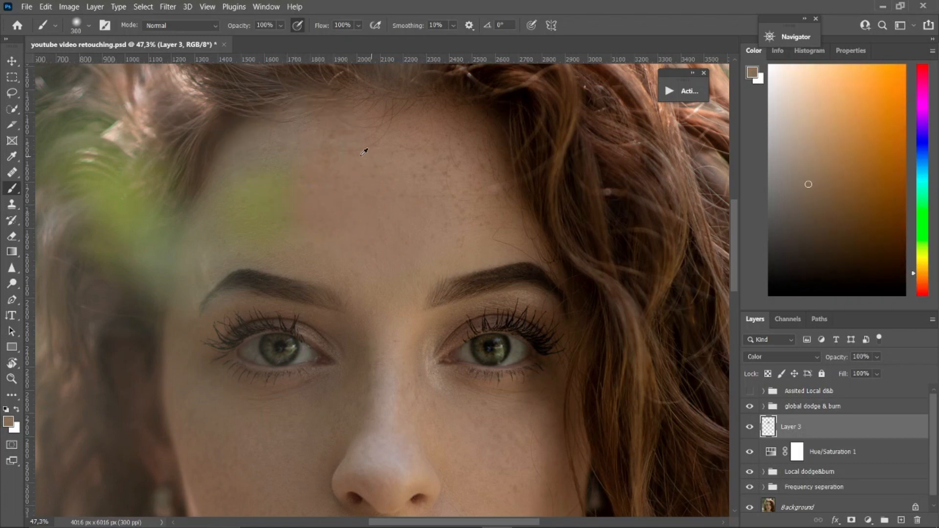
mouse_move(294, 144)
mouse_down()
mouse_move(285, 183)
mouse_move(293, 195)
mouse_move(305, 196)
mouse_move(334, 177)
mouse_up()
alt+click(285, 154)
alt+click(333, 168)
mouse_move(306, 179)
mouse_down()
mouse_move(280, 186)
mouse_move(300, 218)
mouse_move(291, 235)
mouse_move(233, 246)
mouse_move(248, 183)
mouse_move(245, 216)
mouse_up()
scroll(317, 191, down, 5)
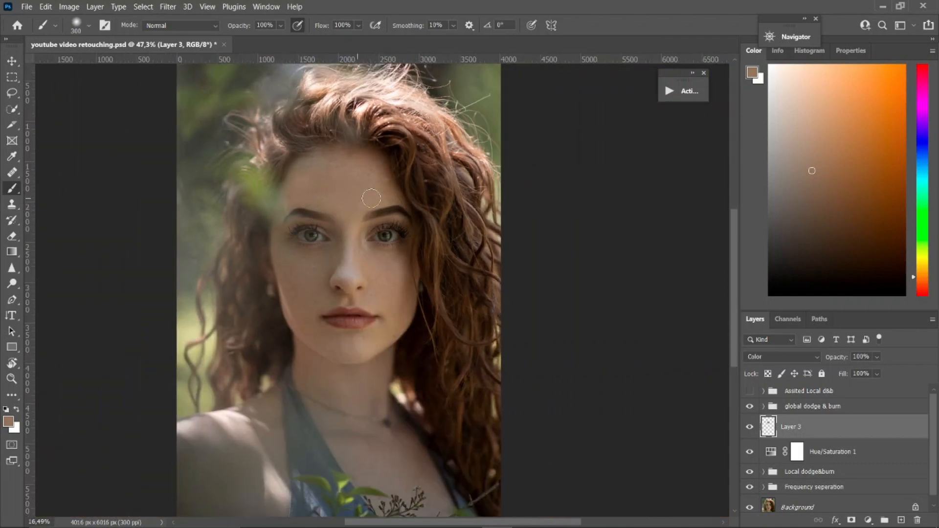
Step: Sample the adjacent skin and paint its colour over the lower forehead around the eyebrows and up its middle
scroll(337, 175, up, 4)
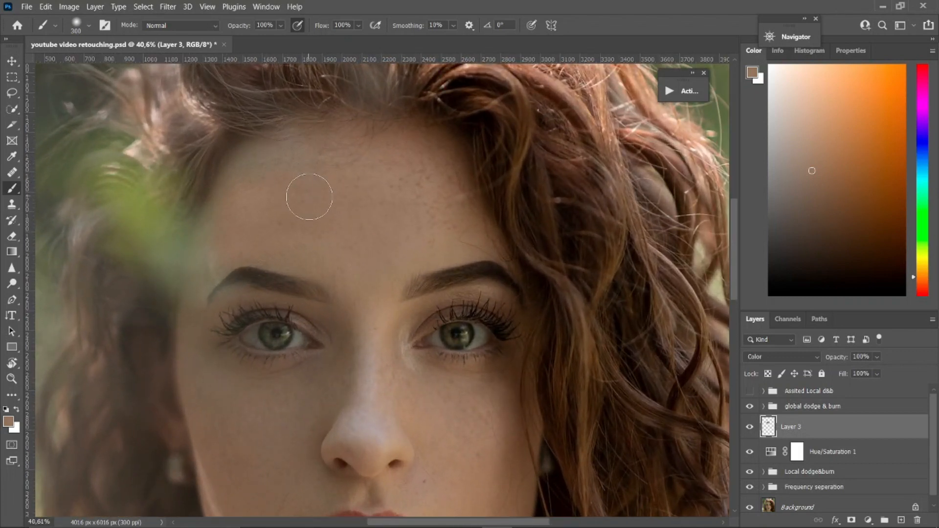
key(alt)
alt+click(256, 205)
mouse_move(259, 259)
mouse_down()
mouse_move(330, 251)
mouse_move(342, 266)
mouse_up()
mouse_move(372, 191)
mouse_down()
mouse_move(313, 219)
mouse_move(365, 232)
mouse_up()
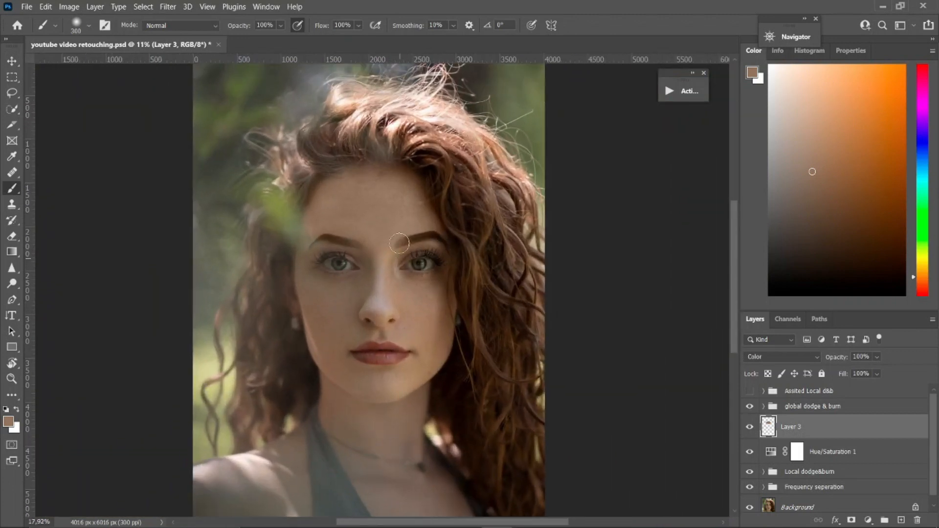
Step: Set Layer 3's opacity to 88% and check the forehead colour both close up and on the whole portrait
click(877, 357)
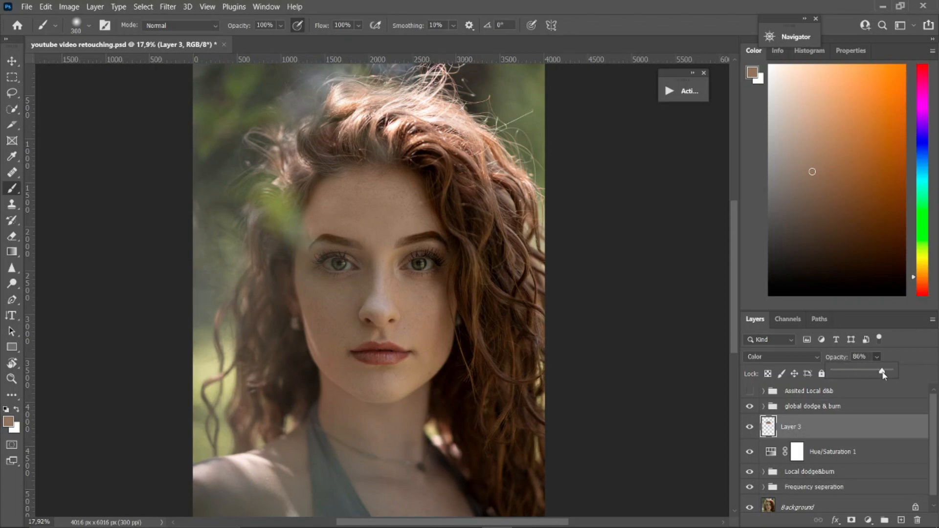
drag(886, 375, 882, 373)
scroll(456, 274, down, 3)
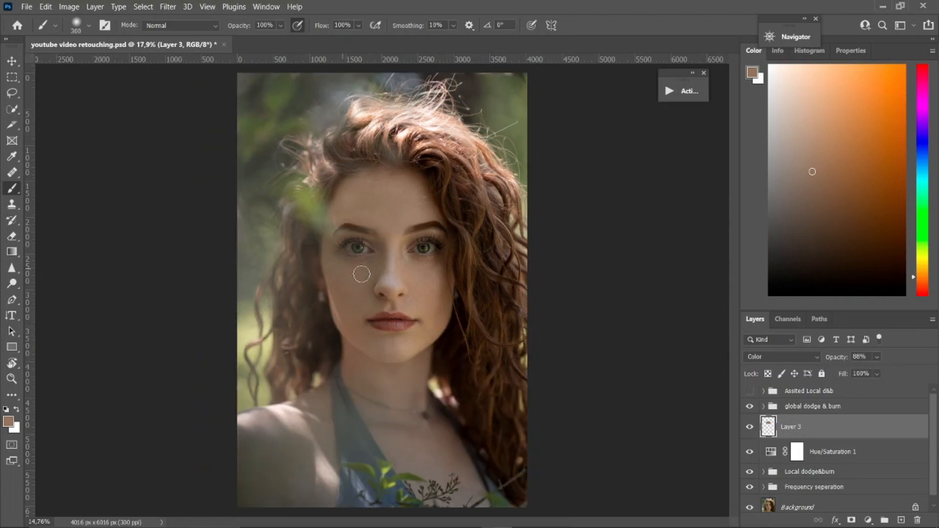
scroll(456, 274, up, 3)
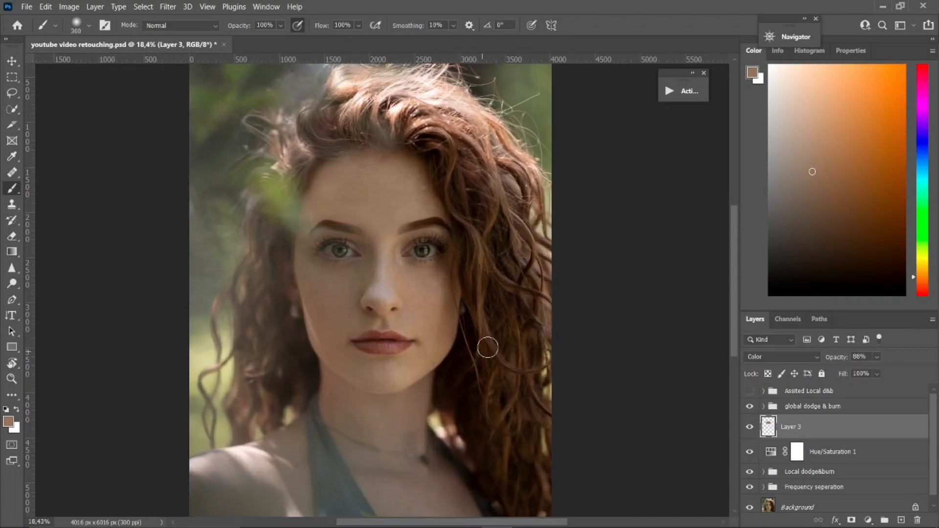
scroll(388, 176, up, 5)
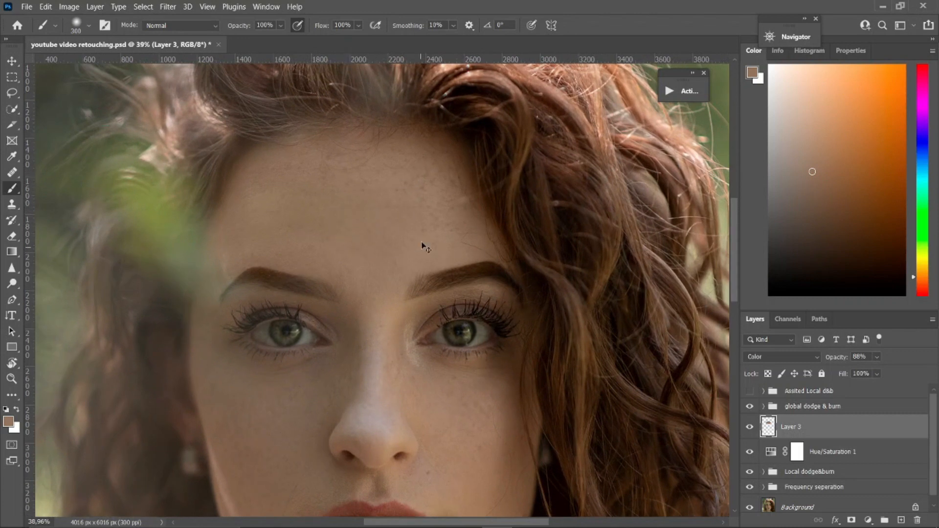
scroll(402, 226, down, 2)
scroll(402, 225, down, 3)
scroll(402, 225, up, 1)
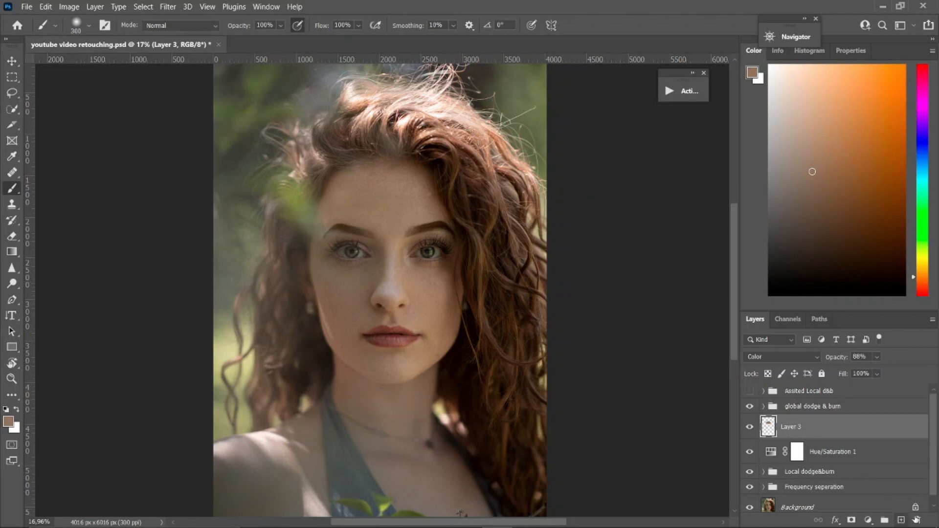
Step: Add a new Normal-mode layer above Layer 3 and set the brush flow to 2%
click(901, 520)
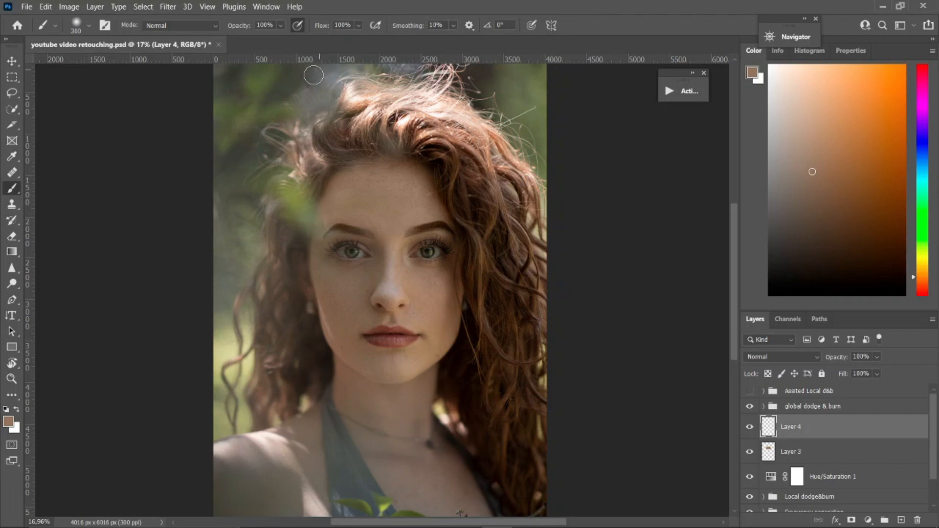
key(Return)
key(Tab)
text(2)
key(Return)
Step: Sample skin tones from the upper forehead and reduce the brush to 175 px for smoothing its uneven patches
drag(390, 176, 424, 176)
alt+click(425, 176)
alt+click(425, 177)
alt+click(424, 186)
key(bracketleft)
key(bracketleft)
key(bracketleft)
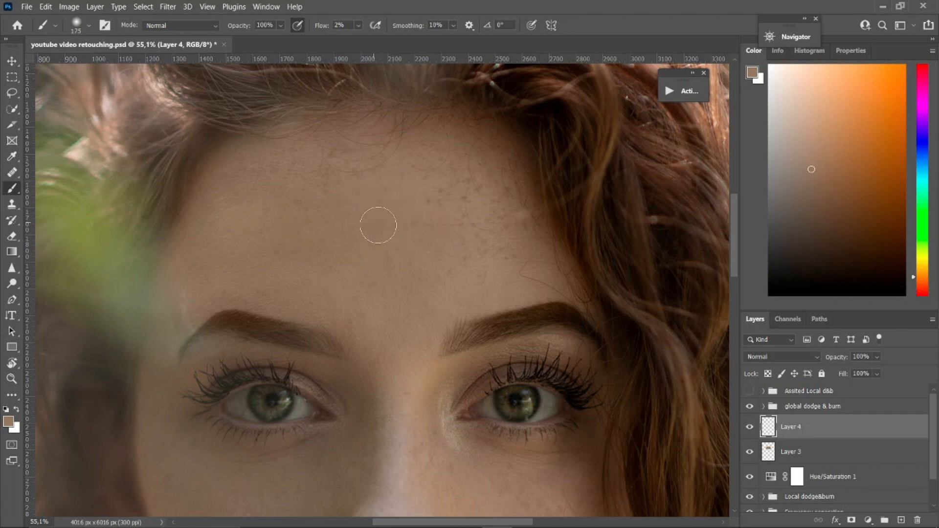
Step: Blend the forehead with freshly sampled skin tones on Layer 4 and compare it with and without that layer
alt+click(335, 310)
alt+click(228, 211)
alt+click(235, 208)
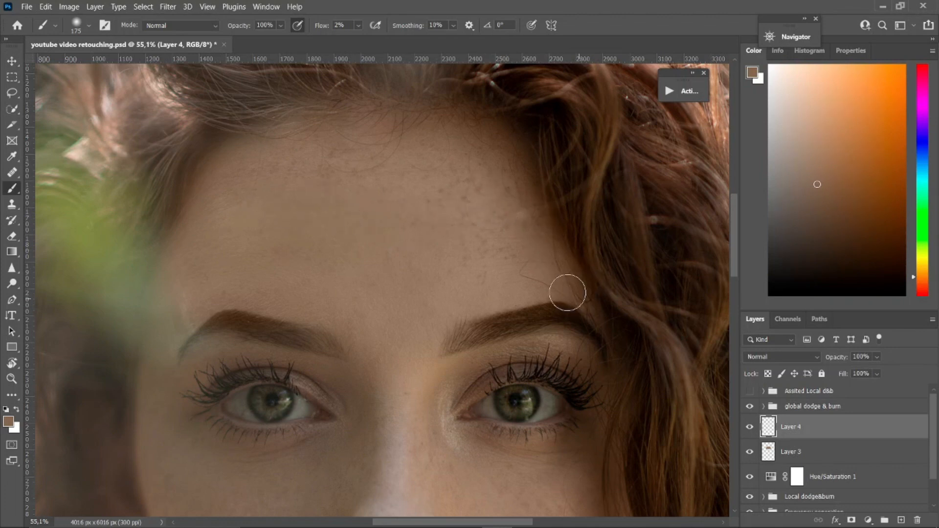
click(750, 430)
click(750, 428)
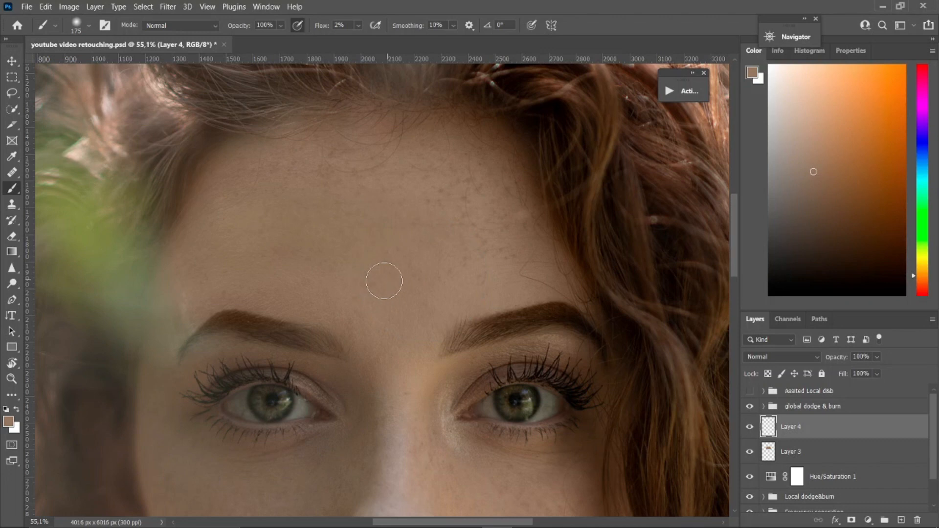
Step: Keep resampling nearby skin and softly paint over the centre and sides of the forehead to even its transitions
scroll(365, 218, down, 3)
scroll(349, 225, down, 3)
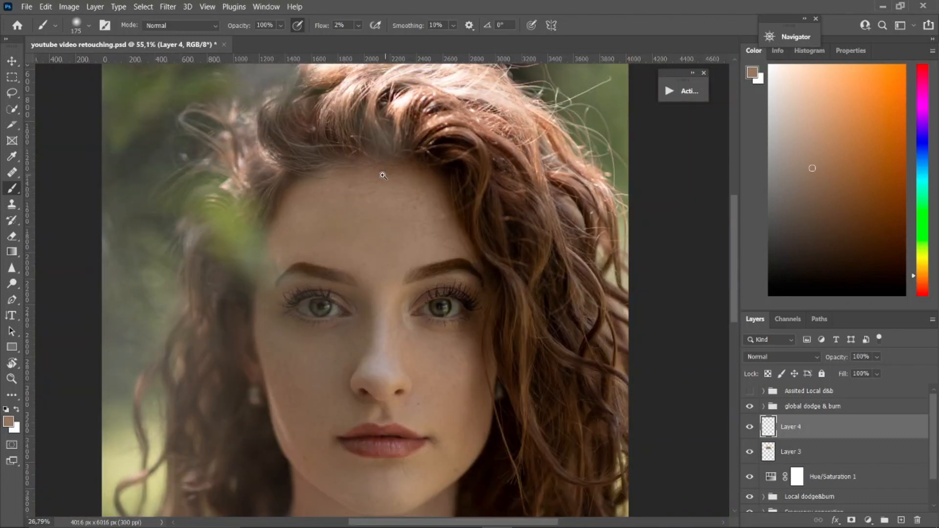
scroll(357, 216, up, 2)
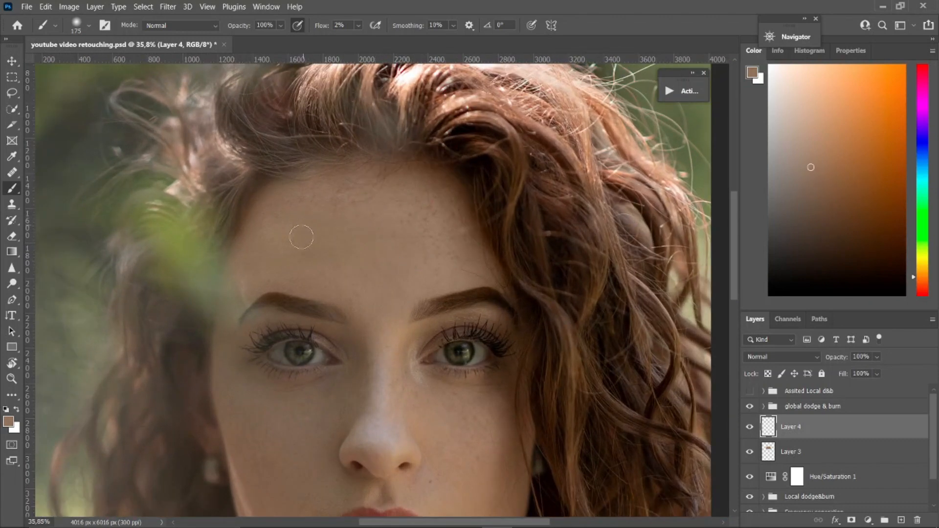
alt+click(339, 290)
drag(388, 202, 343, 218)
drag(393, 236, 404, 192)
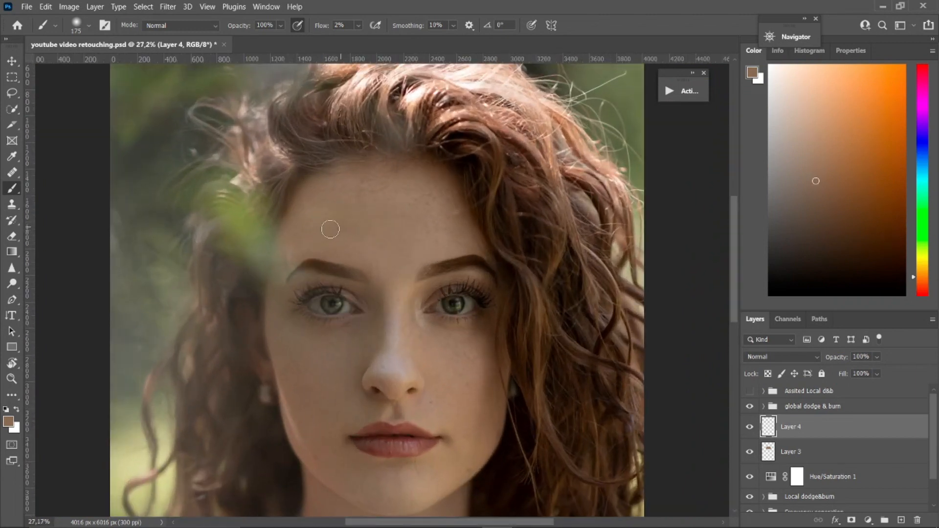
alt+click(371, 190)
alt+click(335, 210)
alt+click(367, 252)
scroll(393, 239, down, 4)
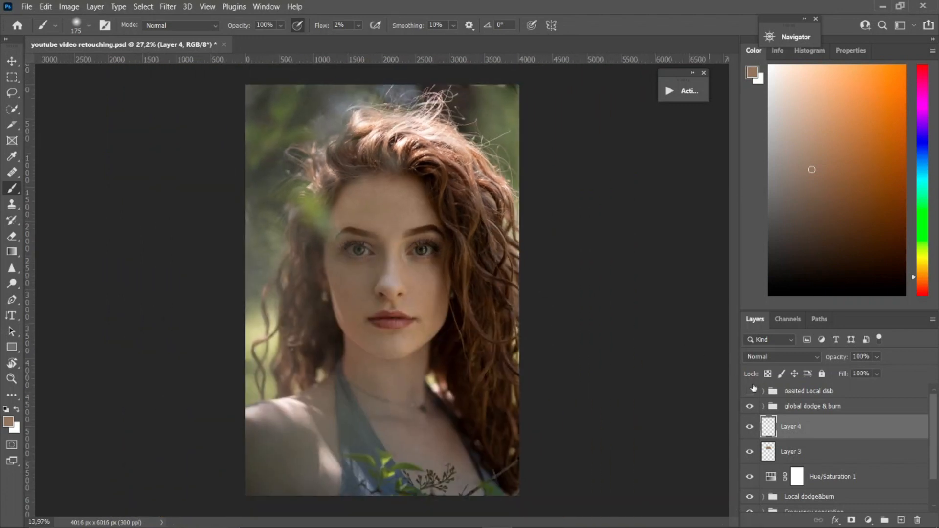
Step: Group Layer 3 and Layer 4, nest that group with Hue/Saturation 1 in another group, and compare the portrait with and without it
shift+click(778, 445)
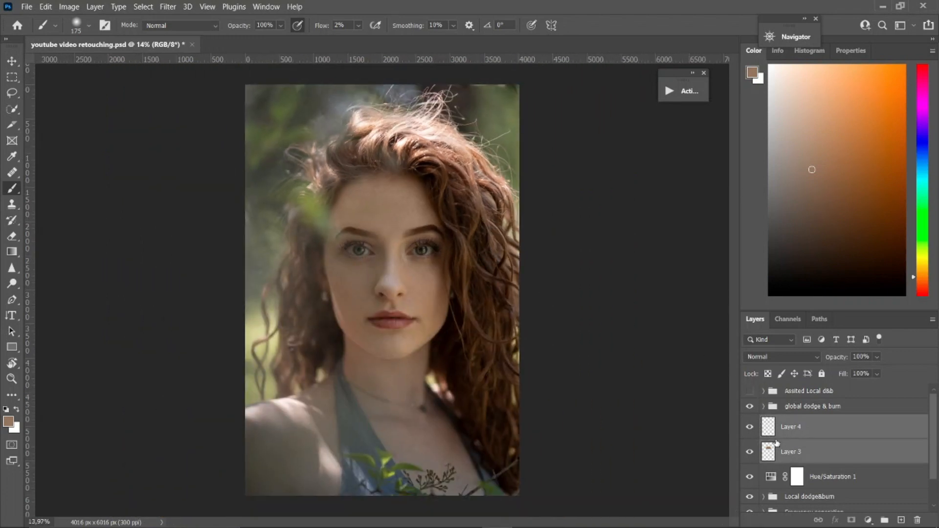
key(ctrl+g)
shift+click(799, 443)
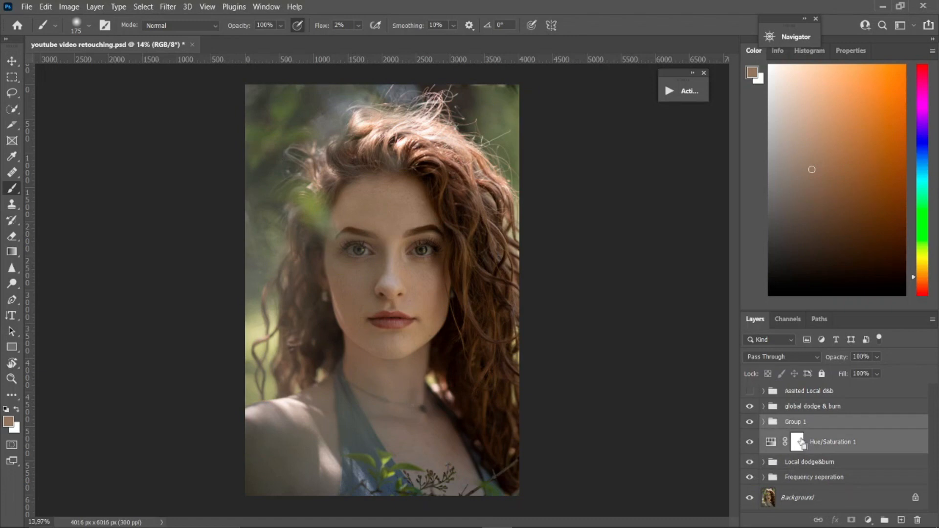
key(ctrl+g)
click(751, 423)
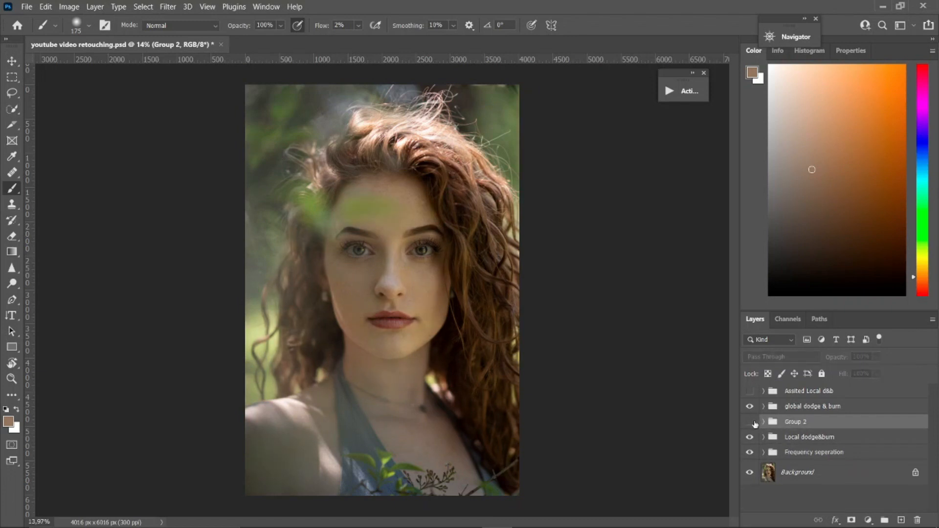
click(750, 423)
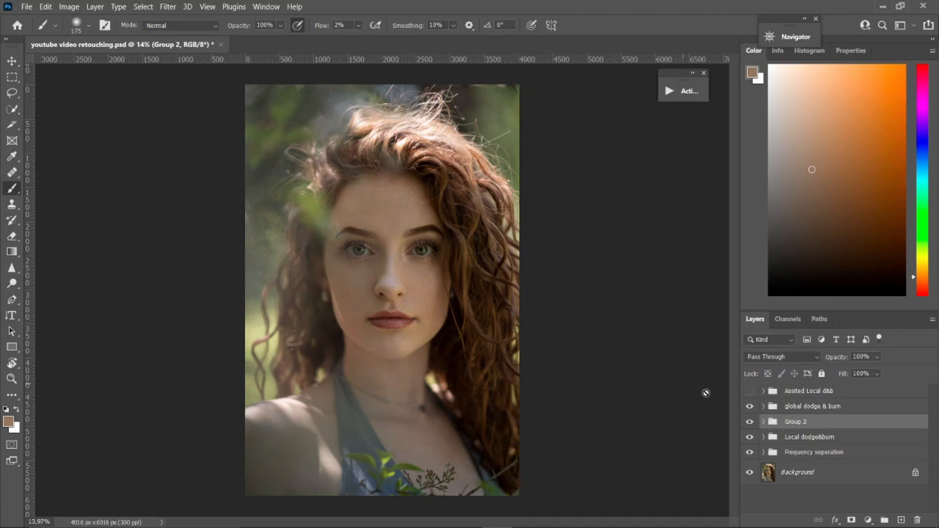
Step: Show the Assited Local d&b group, expand the Local dodge&burn group and select the Local dodge layer's mask
ctrl+click(398, 190)
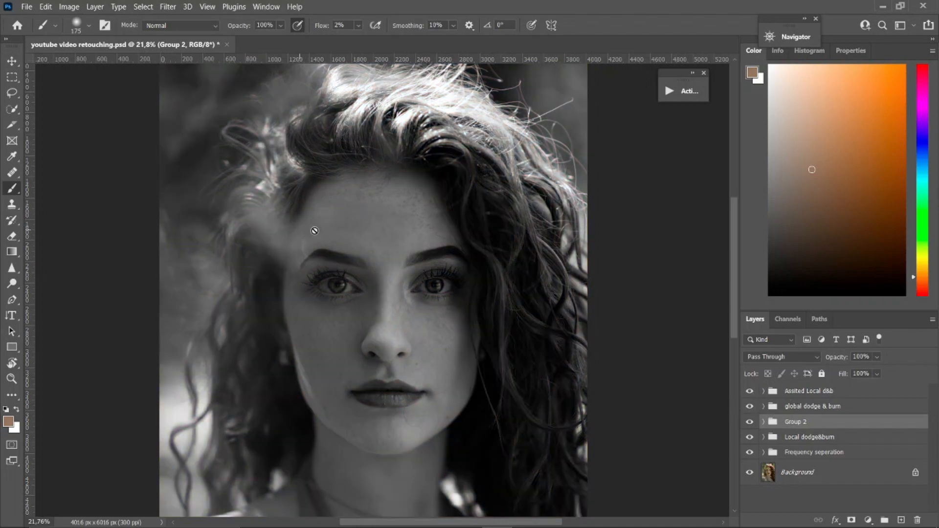
scroll(380, 229, up, 1)
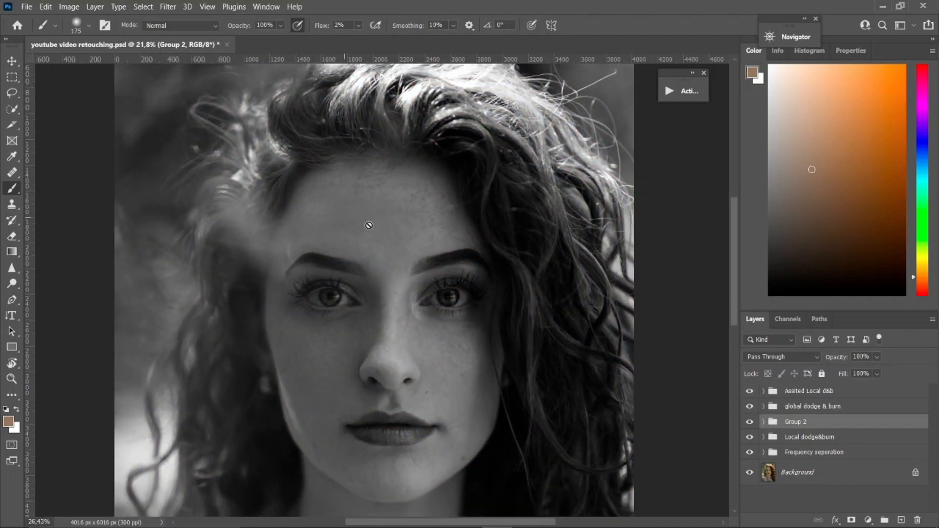
click(764, 437)
drag(934, 454, 933, 479)
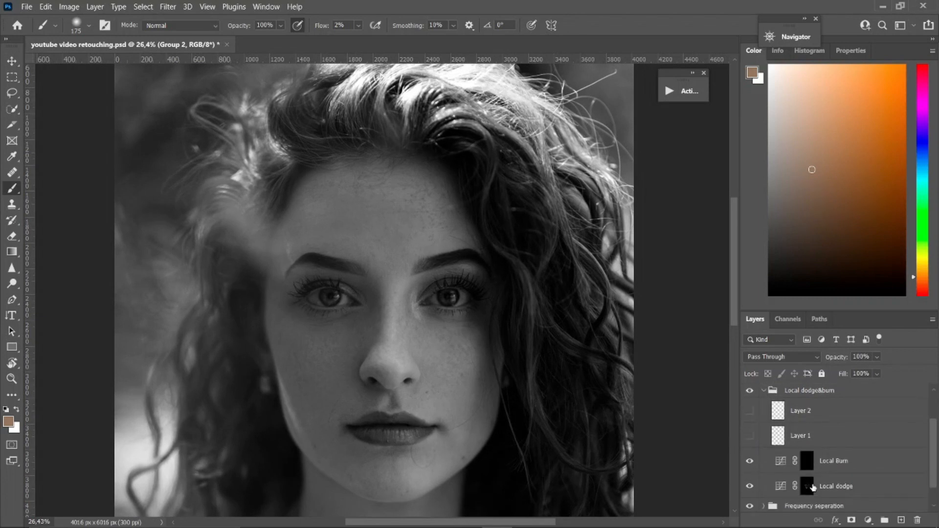
click(811, 486)
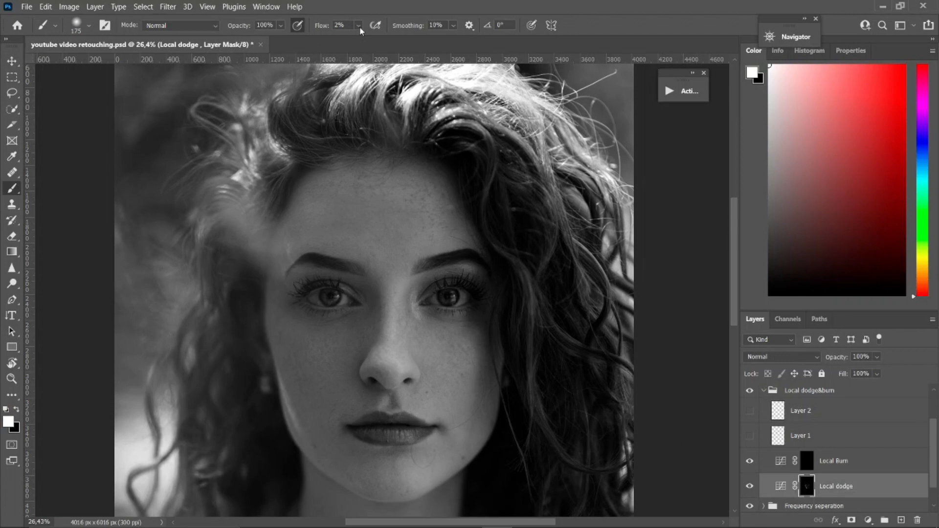
Step: Set the brush flow to 1% and gently lighten uneven forehead patches on the Local dodge mask, varying the brush size
drag(361, 31, 336, 45)
ctrl+click(378, 195)
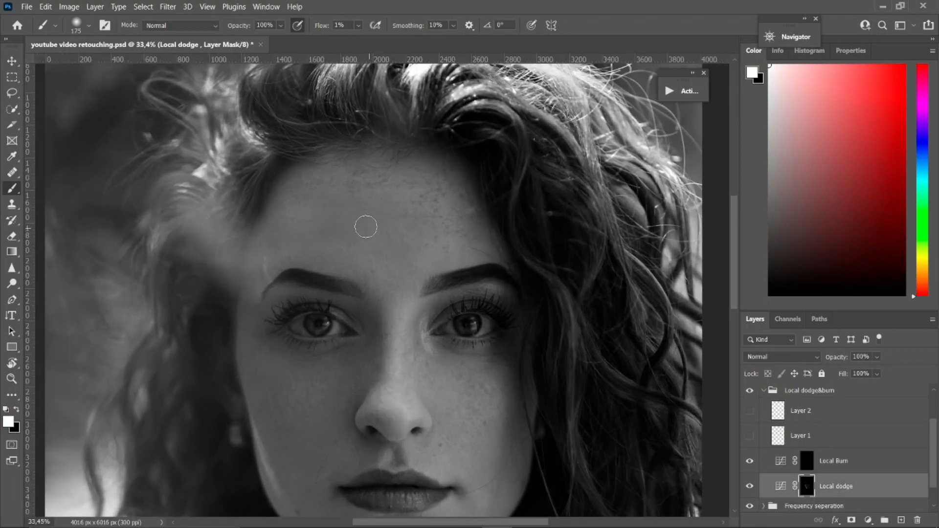
key(bracketleft)
key(bracketleft)
key(bracketleft)
key(bracketright)
key(bracketright)
Step: Darken uneven forehead spots on the Local Burn mask with a 70 px brush, and hide the Assited Local d&b group
click(804, 469)
key(bracketleft)
key(bracketleft)
key(bracketleft)
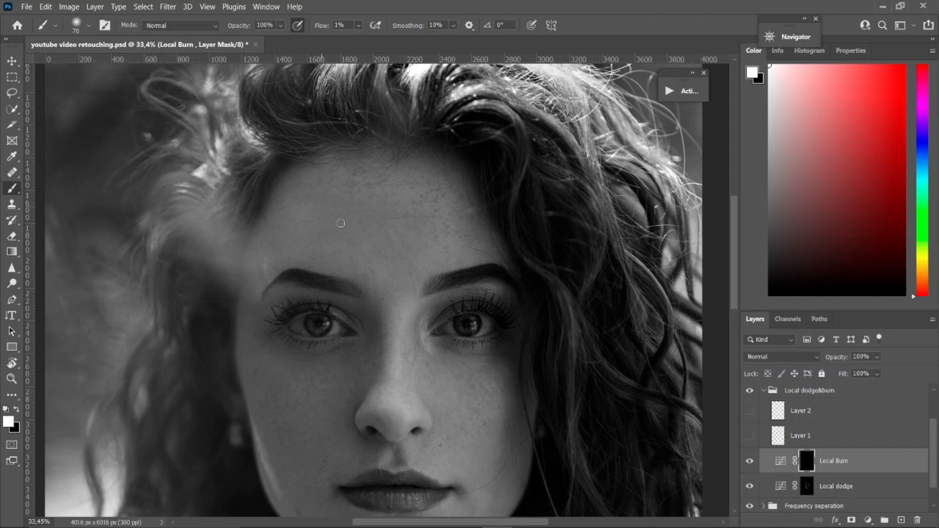
scroll(767, 402, up, 3)
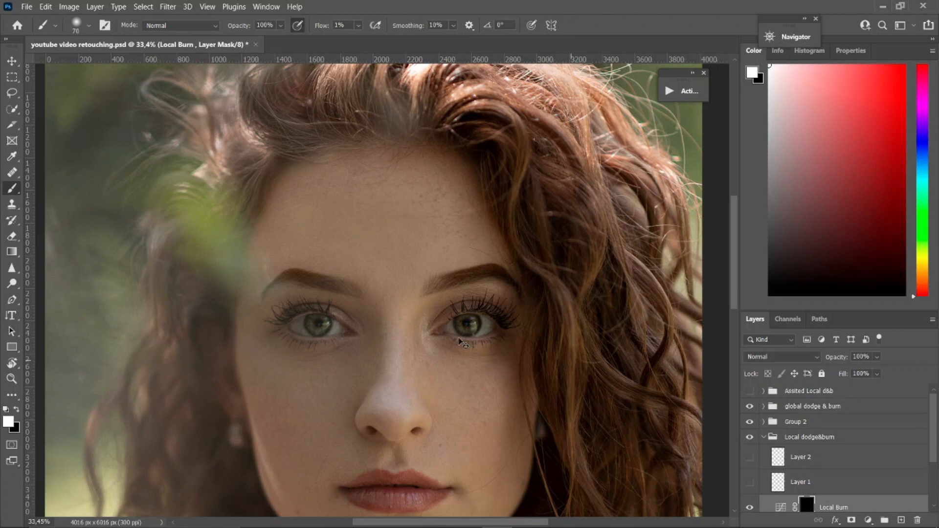
key(ctrl+minus)
key(ctrl+minus)
key(ctrl+minus)
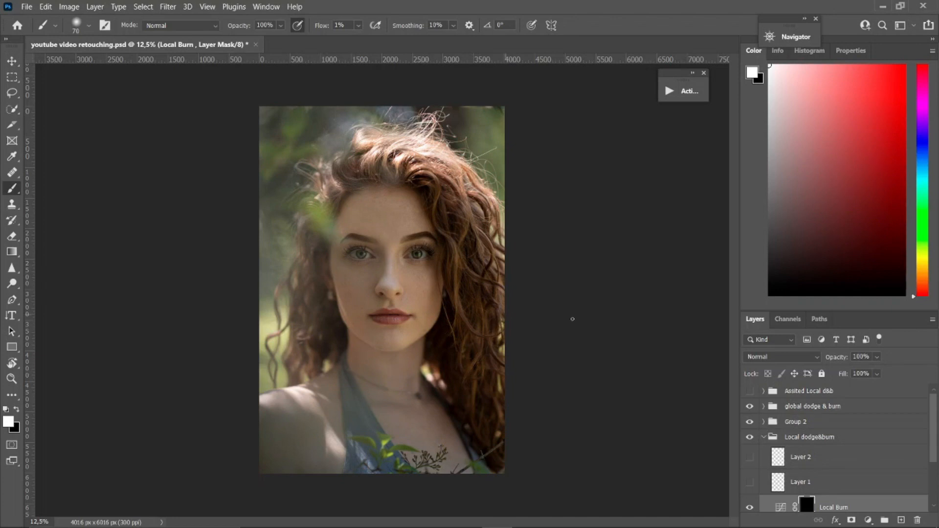
Step: Collapse the Local dodge&burn group, expand the global dodge & burn group and select the Global dodge layer's mask
click(764, 438)
mouse_move(467, 521)
click(771, 407)
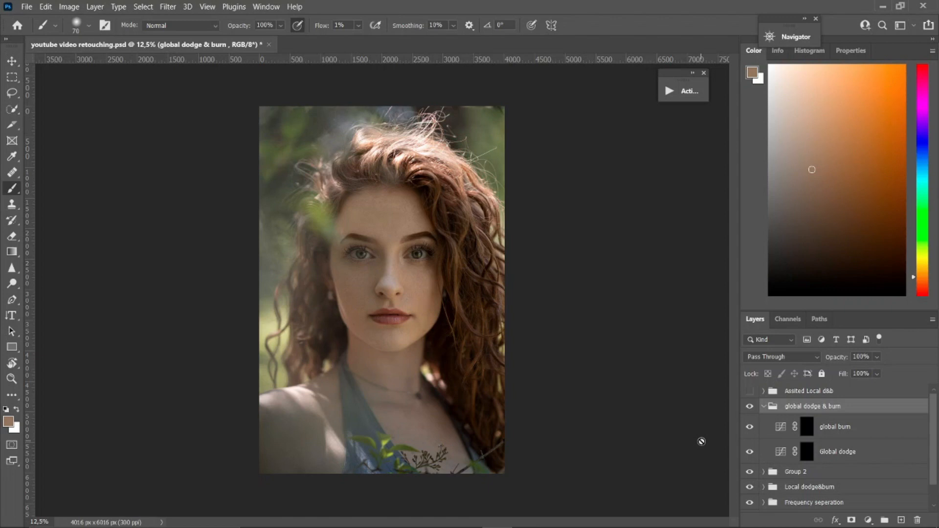
scroll(415, 263, up, 5)
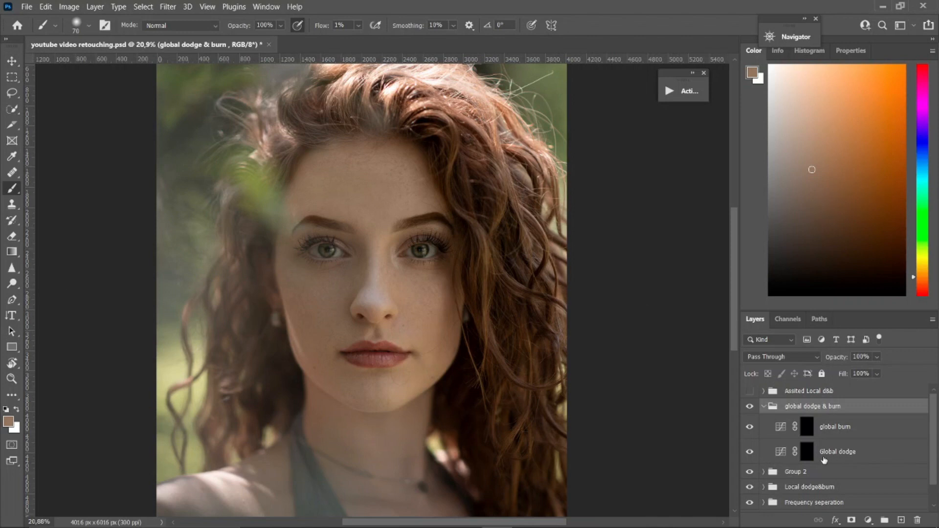
click(807, 459)
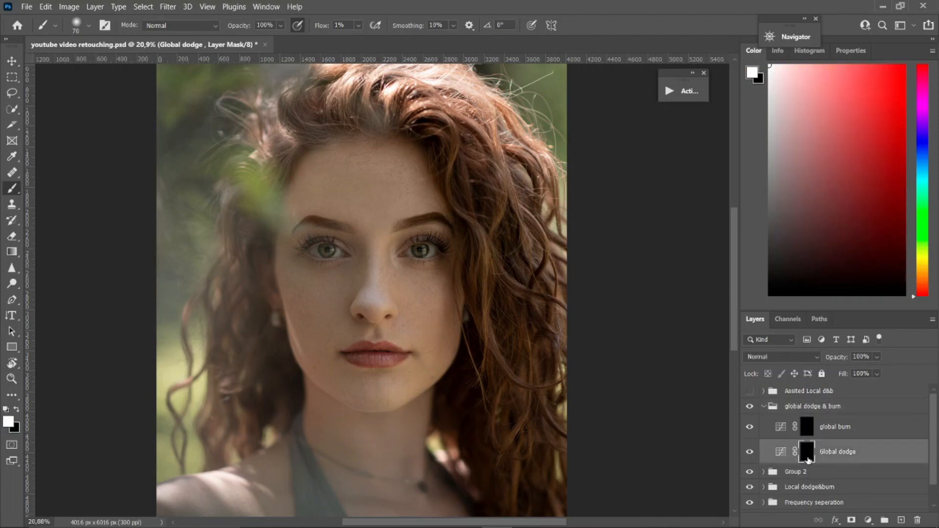
Step: Show the Assited Local d&b group with its Curves 1 layer hidden, and collapse the group
click(764, 392)
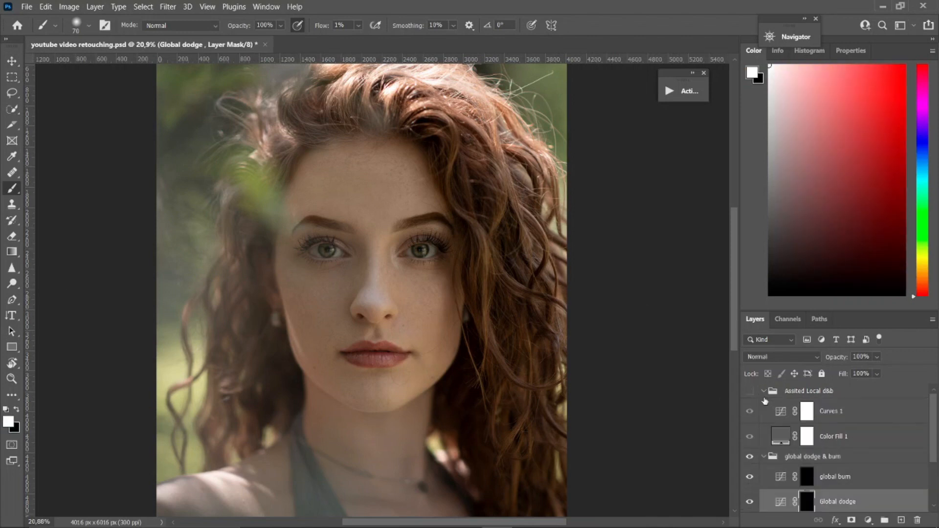
click(806, 416)
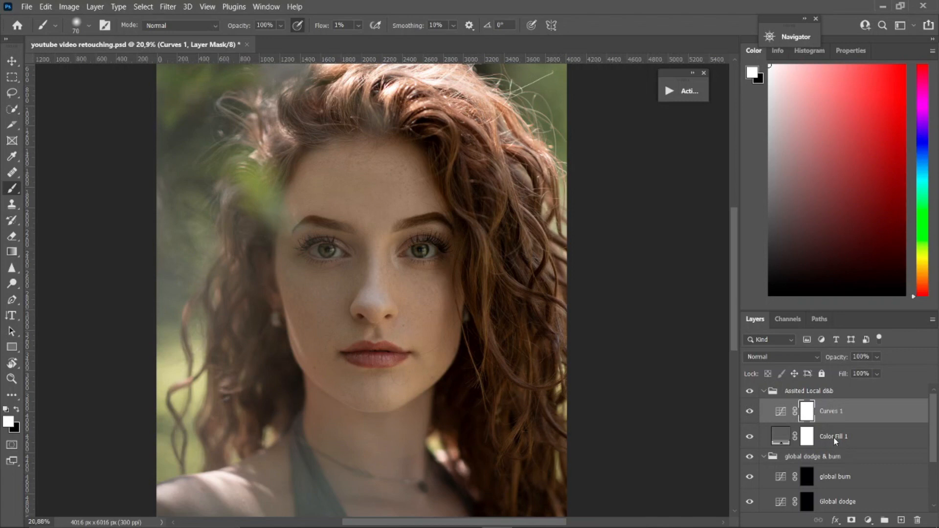
click(756, 434)
click(750, 412)
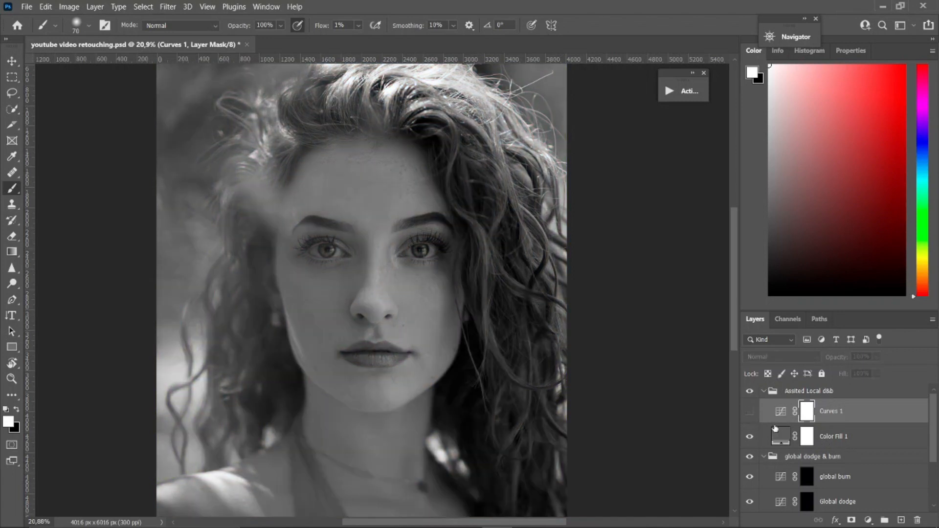
scroll(408, 269, down, 3)
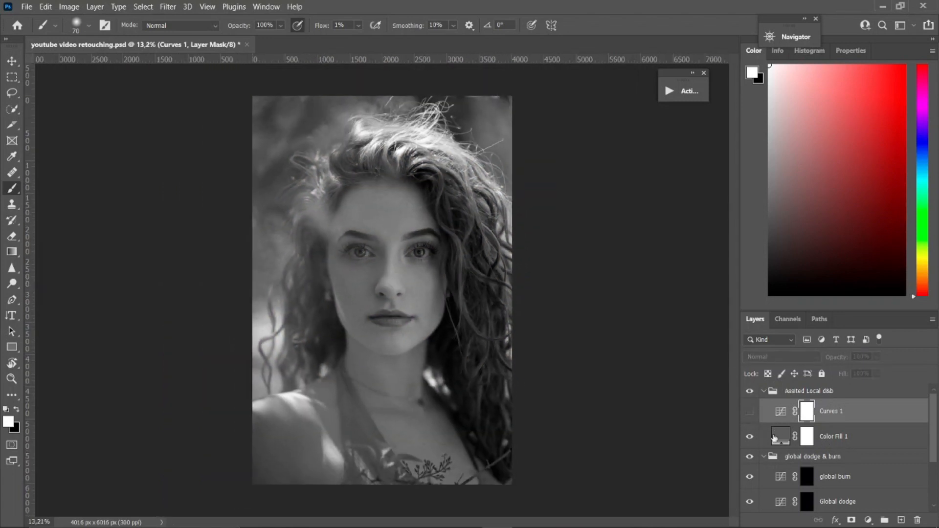
click(763, 392)
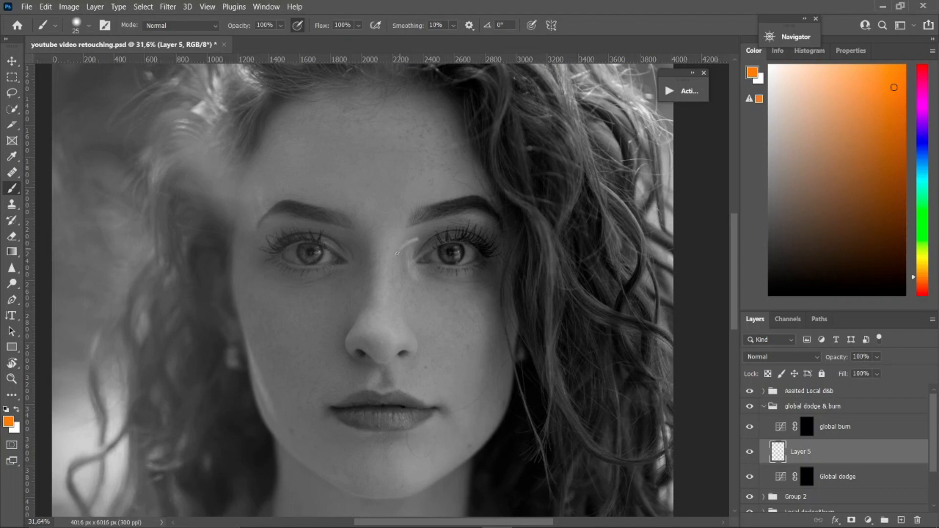
Step: Outline the highlight areas around the eyes, nose tip, lips and chin in orange on Layer 5
drag(433, 269, 424, 250)
mouse_move(494, 220)
mouse_down()
mouse_move(457, 214)
mouse_move(491, 237)
mouse_up()
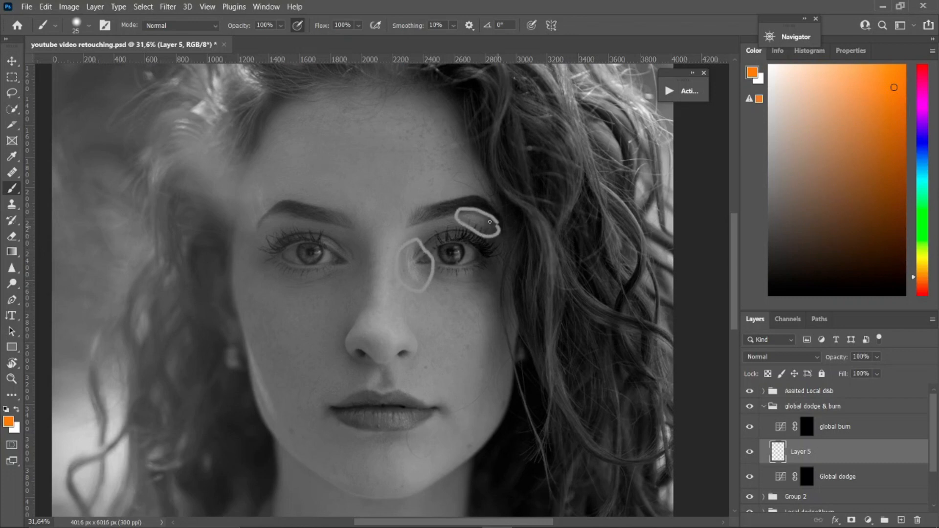
mouse_move(326, 234)
mouse_down()
mouse_move(343, 249)
mouse_move(330, 254)
mouse_move(320, 234)
mouse_up()
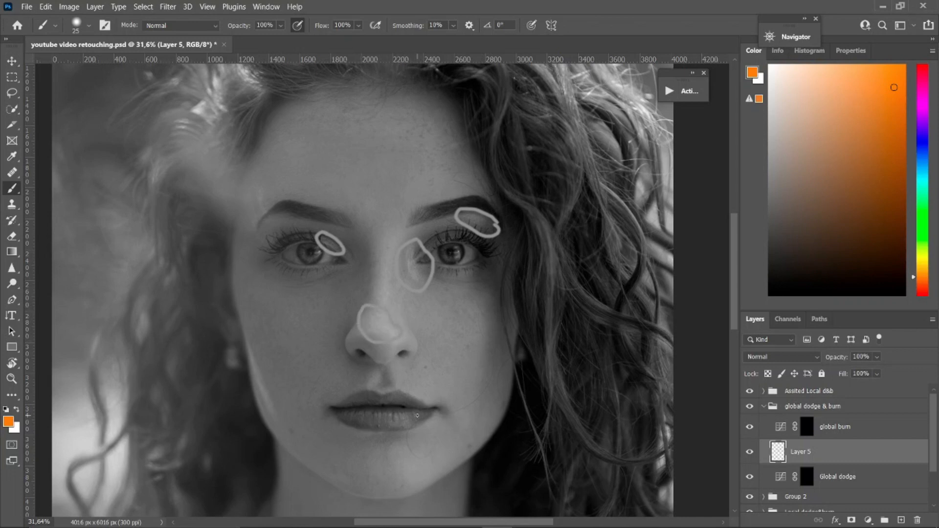
mouse_move(406, 410)
mouse_down()
mouse_move(354, 407)
mouse_move(392, 429)
mouse_move(414, 416)
mouse_move(363, 387)
mouse_move(426, 386)
mouse_up()
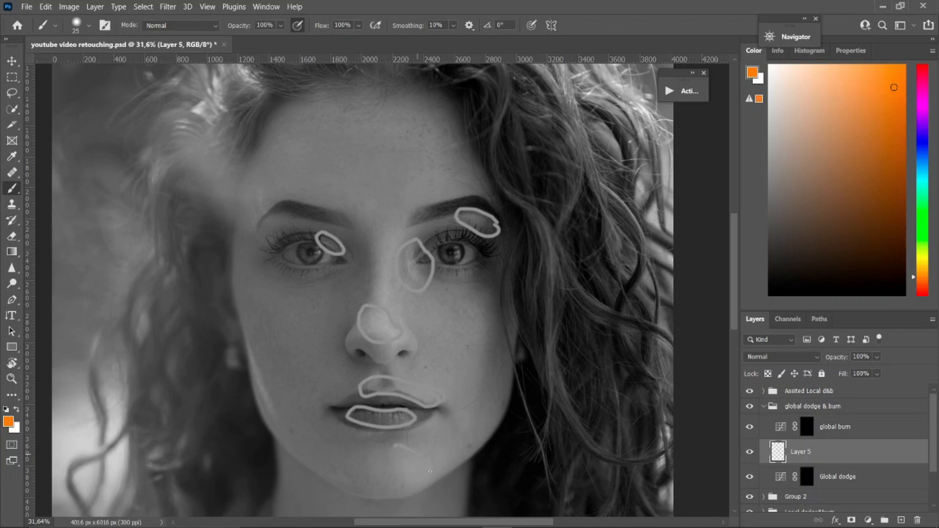
mouse_move(389, 488)
mouse_down()
mouse_move(379, 463)
mouse_move(396, 448)
mouse_up()
drag(381, 299, 364, 307)
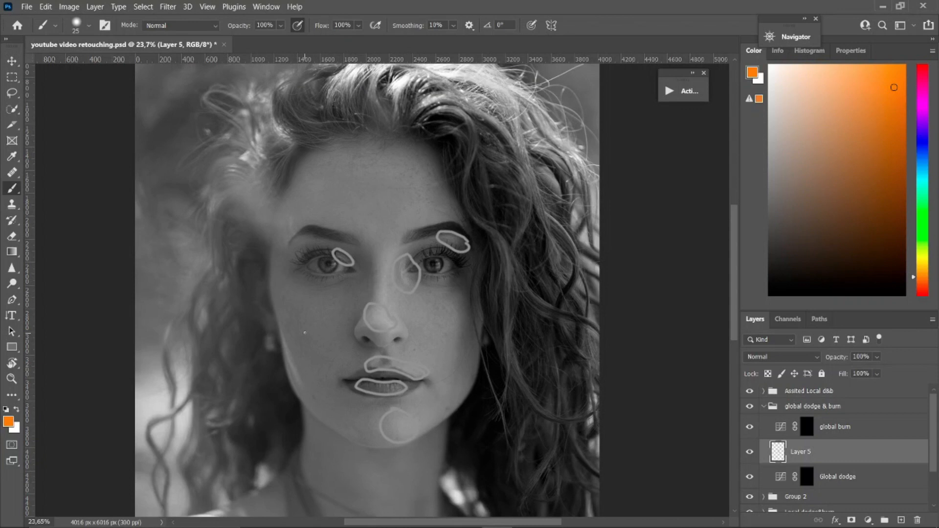
Step: Hide the Assited Local d&b group and outline the cheeks, face contour and nose sides as shadow areas on the global burn mask
click(807, 427)
click(749, 391)
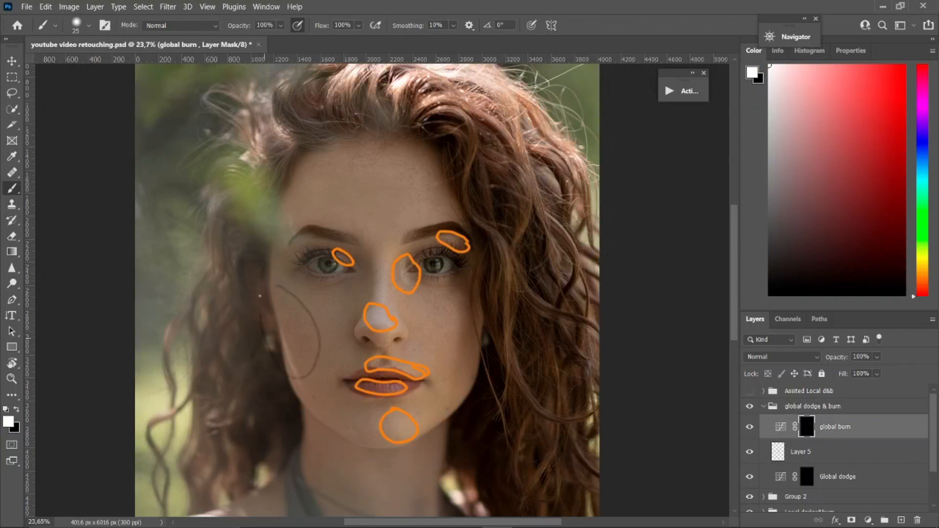
mouse_move(465, 299)
mouse_down()
mouse_move(443, 320)
mouse_move(440, 343)
mouse_move(470, 387)
mouse_up()
drag(260, 174, 248, 233)
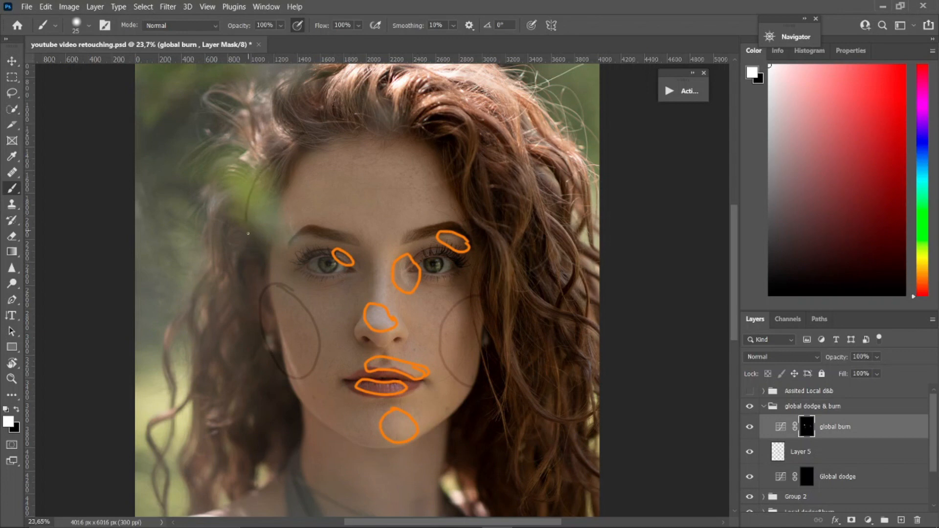
drag(316, 435, 374, 456)
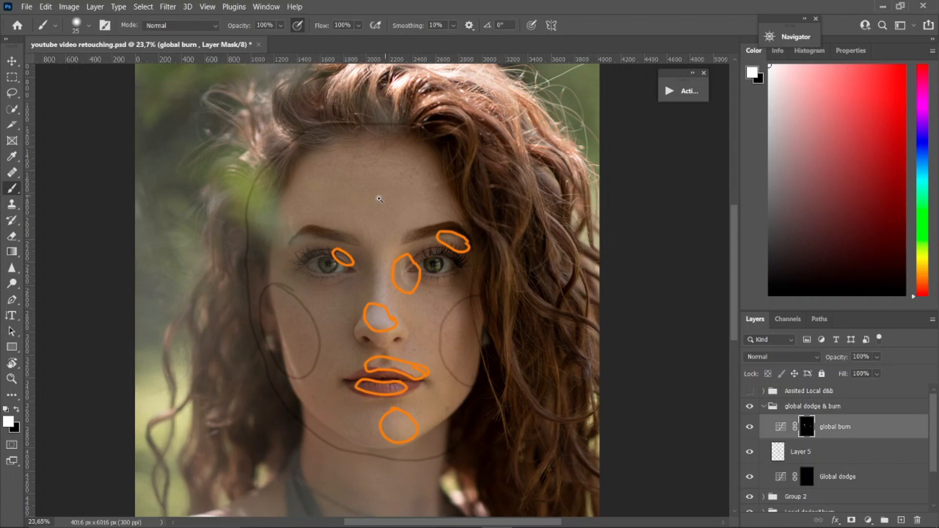
scroll(380, 199, down, 2)
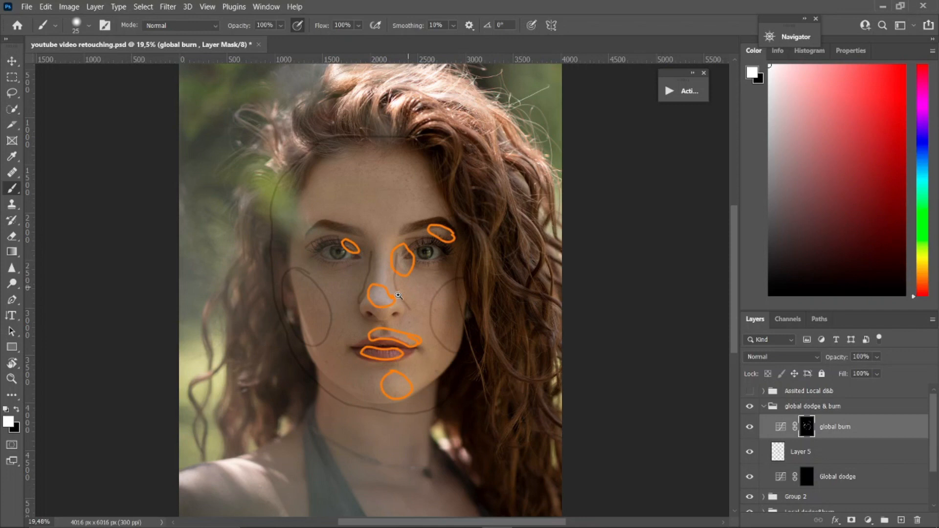
scroll(398, 295, down, 5)
scroll(425, 266, up, 3)
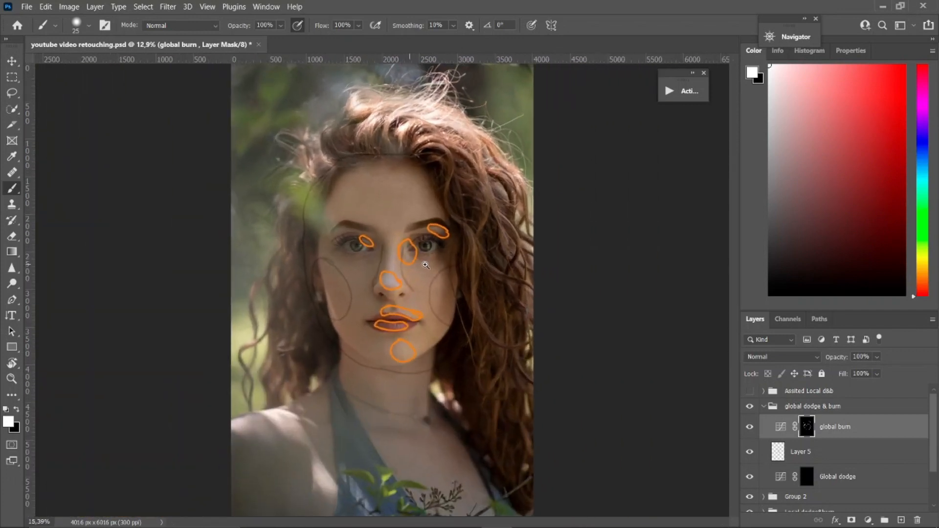
scroll(425, 265, up, 1)
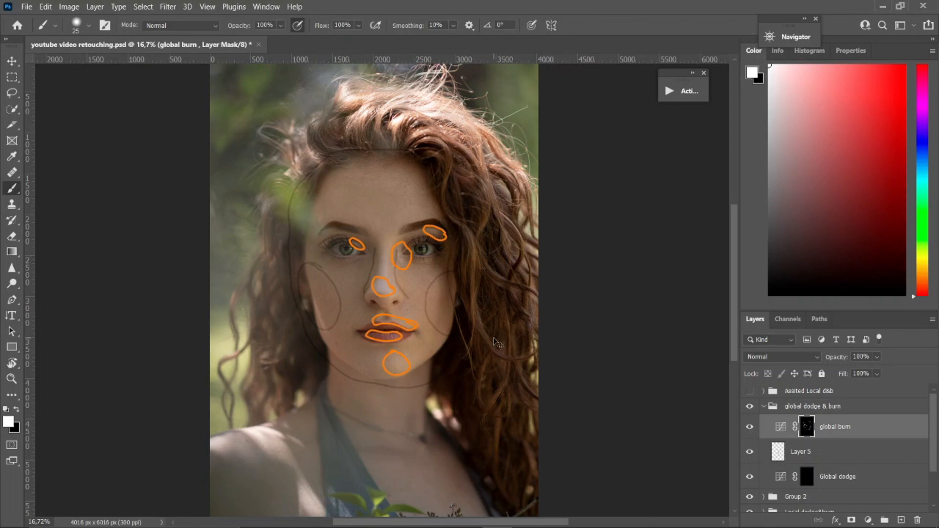
Step: Undo the outlines on the global burn mask and delete Layer 5 with its orange markings
key(ctrl+z)
key(ctrl+z)
key(ctrl+z)
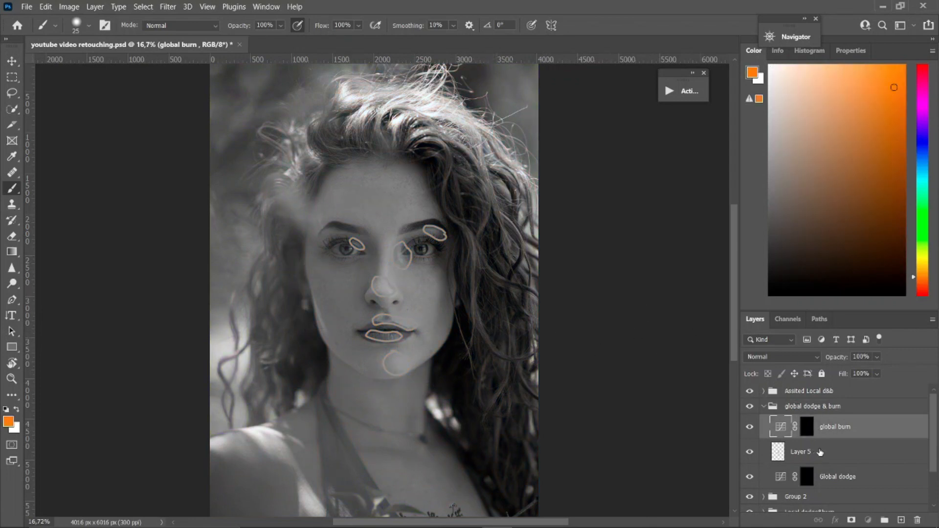
click(817, 454)
right_click(829, 459)
click(708, 93)
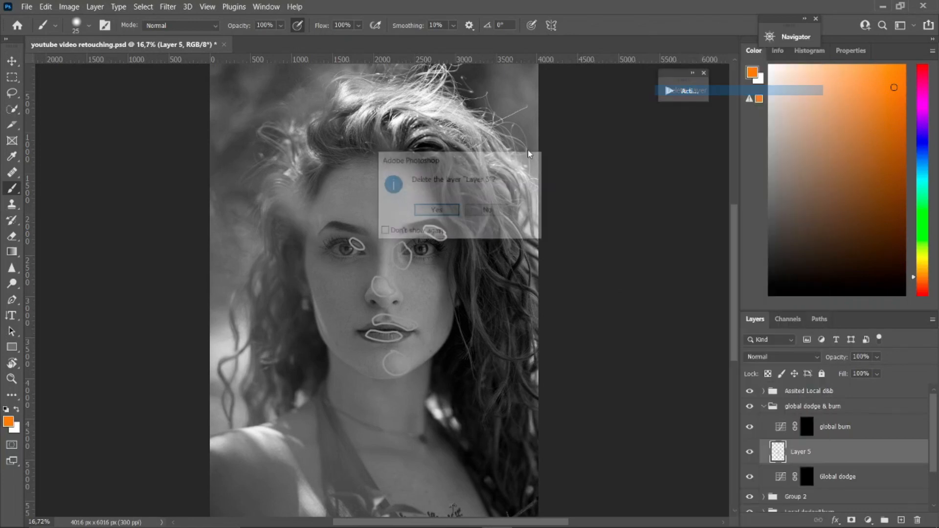
click(438, 214)
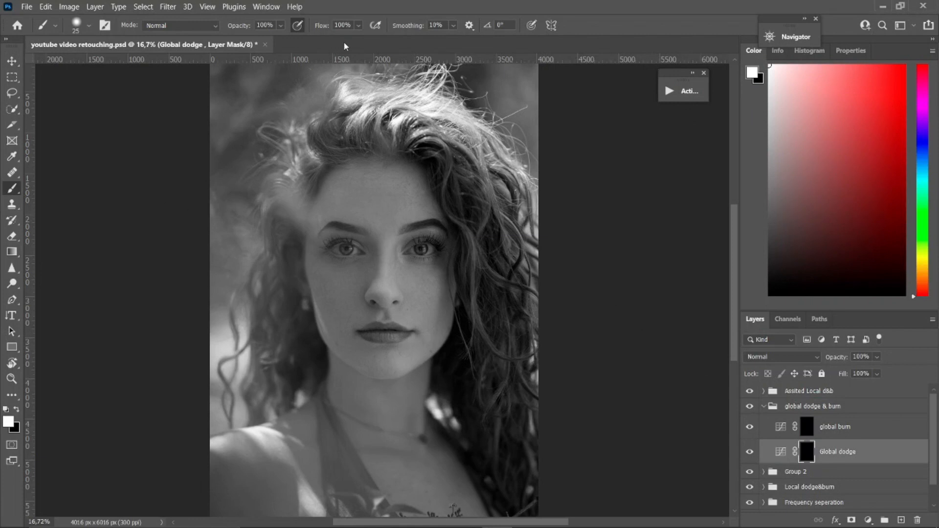
Step: Set the brush flow to 1% and build up the face's highlights on the Global dodge mask, enlarging the brush to 300 px
click(358, 25)
drag(345, 38, 296, 101)
scroll(406, 248, up, 3)
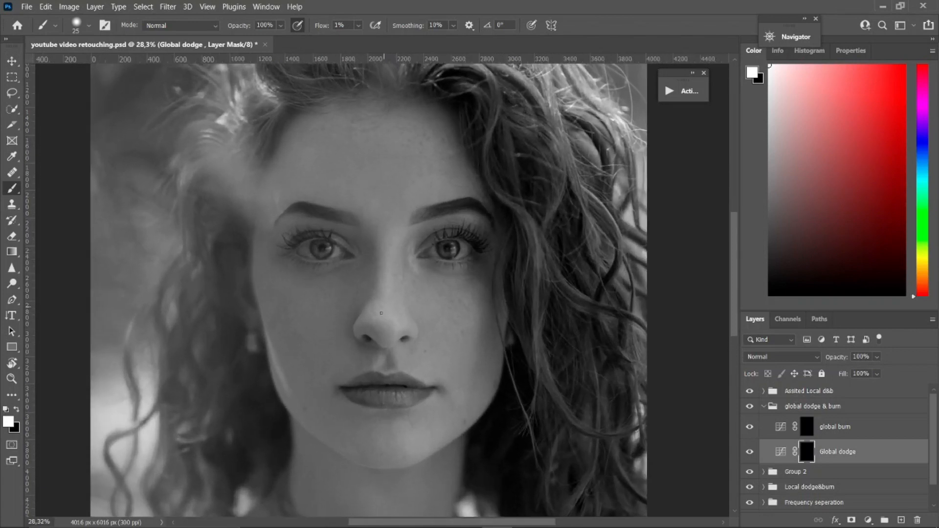
key(bracketright)
key(bracketright)
key(bracketright)
key(bracketright)
key(bracketright)
key(bracketright)
key(bracketleft)
key(bracketleft)
key(bracketleft)
key(bracketright)
key(bracketright)
key(bracketright)
key(bracketright)
key(bracketright)
key(bracketright)
key(bracketright)
mouse_move(430, 159)
mouse_down()
mouse_move(396, 171)
mouse_move(418, 185)
mouse_up()
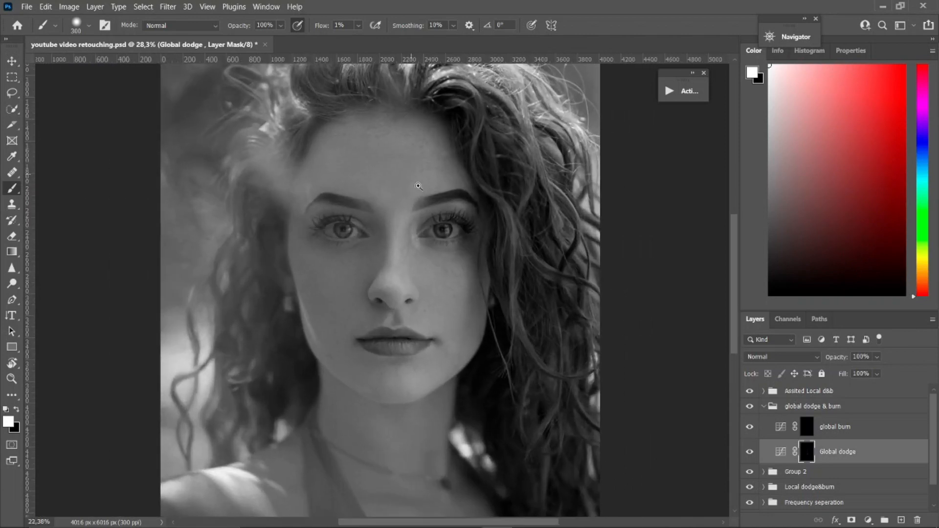
Step: Darken the edges of the forehead on the global burn mask with the 300 px brush
click(808, 430)
mouse_move(408, 222)
mouse_down()
mouse_move(397, 196)
mouse_move(453, 182)
mouse_up()
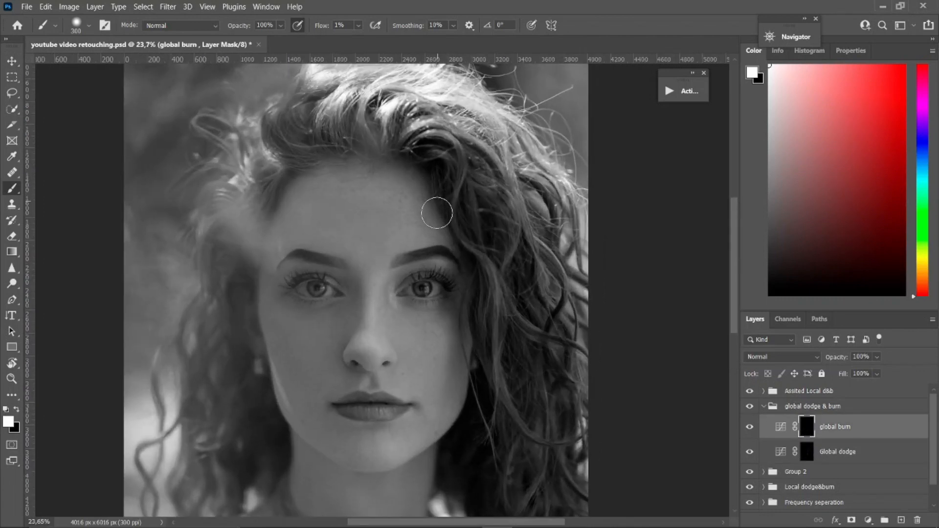
mouse_move(456, 238)
mouse_down()
mouse_move(487, 343)
mouse_move(470, 334)
mouse_move(478, 350)
mouse_move(426, 381)
mouse_move(469, 366)
mouse_move(477, 383)
mouse_move(455, 434)
mouse_move(434, 448)
mouse_move(444, 446)
mouse_move(434, 454)
mouse_move(427, 444)
mouse_move(380, 475)
mouse_move(320, 461)
mouse_move(329, 470)
mouse_move(319, 469)
mouse_move(271, 417)
mouse_move(299, 457)
mouse_move(259, 379)
mouse_move(299, 427)
mouse_move(263, 355)
mouse_move(271, 366)
mouse_move(267, 337)
mouse_move(286, 364)
mouse_move(284, 353)
mouse_move(283, 439)
mouse_move(244, 285)
mouse_move(265, 223)
mouse_move(257, 245)
mouse_move(304, 174)
mouse_move(363, 163)
mouse_move(359, 154)
mouse_move(368, 216)
mouse_move(337, 267)
mouse_up()
Step: Deepen the shadows around the eyes, nose and lower face on the global burn mask with smaller brushes, ending at 175 px
key(bracketleft)
key(bracketleft)
key(bracketleft)
key(bracketleft)
key(bracketleft)
key(bracketleft)
key(bracketright)
drag(303, 303, 297, 296)
mouse_move(415, 311)
mouse_down()
mouse_move(437, 304)
mouse_move(405, 280)
mouse_move(416, 275)
mouse_move(475, 282)
mouse_up()
key(bracketright)
key(bracketright)
mouse_move(356, 333)
mouse_down()
mouse_move(360, 309)
mouse_move(380, 314)
mouse_move(359, 360)
mouse_move(382, 336)
mouse_move(380, 402)
mouse_up()
Step: Hide the Assited Local d&b group and compare the portrait with and without the global dodge & burn group
click(749, 391)
scroll(498, 357, down, 3)
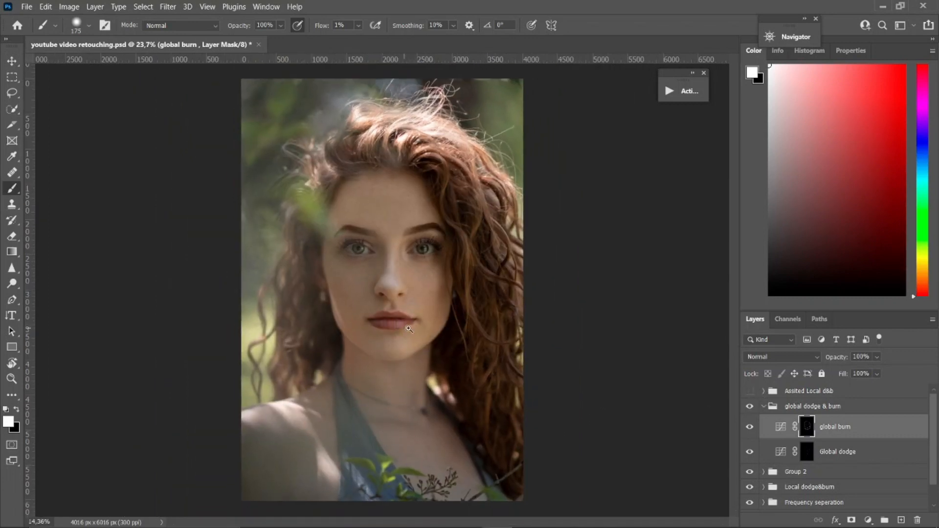
click(750, 407)
click(751, 407)
drag(426, 242, 534, 307)
click(750, 407)
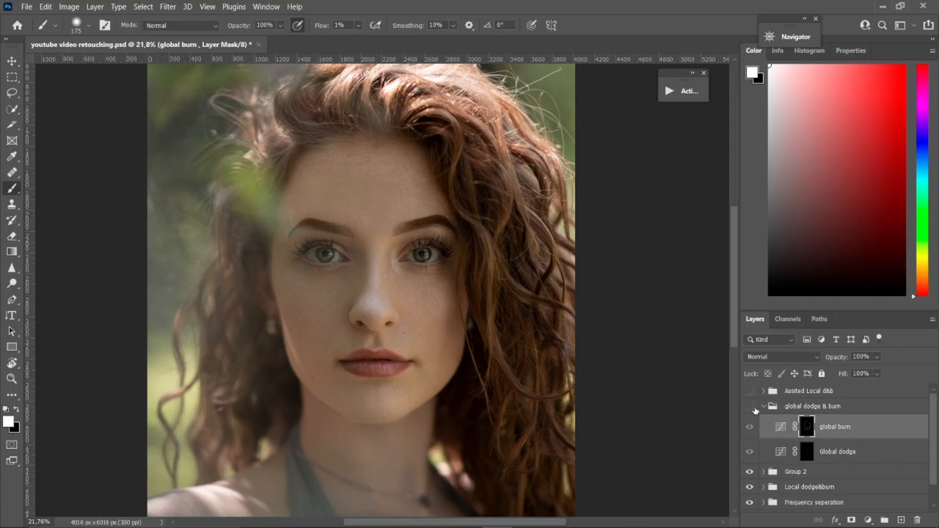
key(ctrl+z)
mouse_move(489, 313)
mouse_down()
mouse_move(441, 314)
mouse_move(481, 315)
mouse_up()
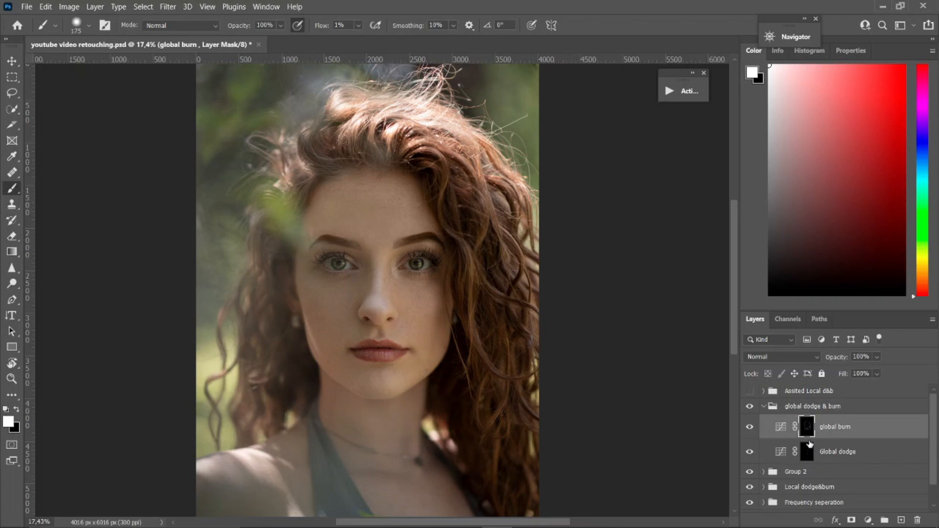
click(901, 520)
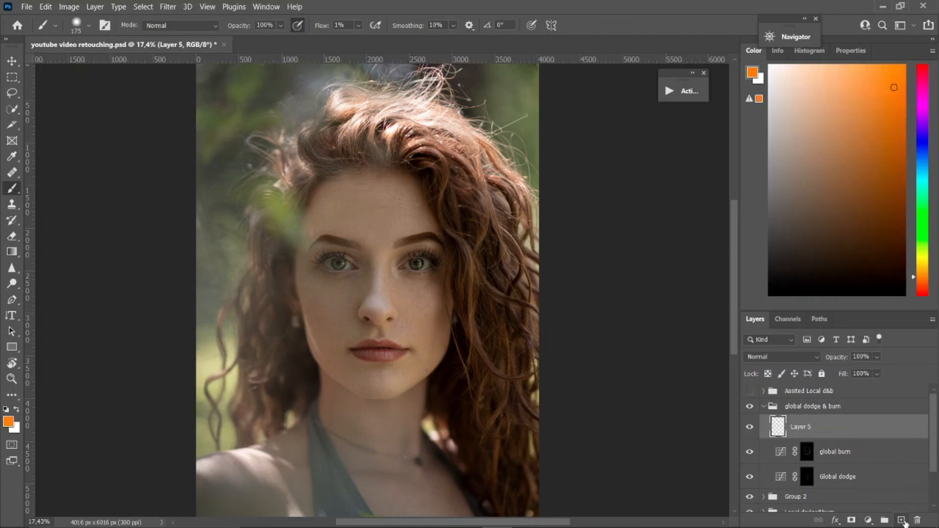
click(903, 520)
click(825, 460)
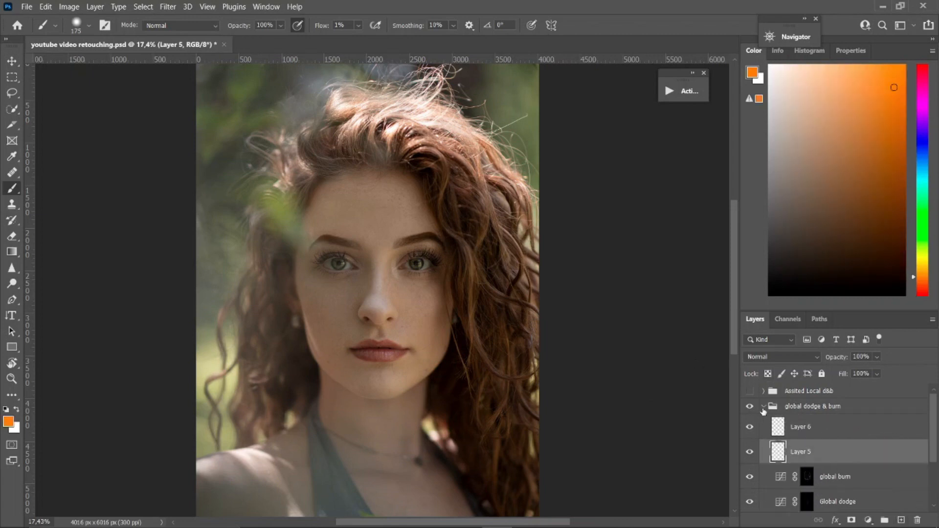
key(ctrl+z)
key(ctrl+z)
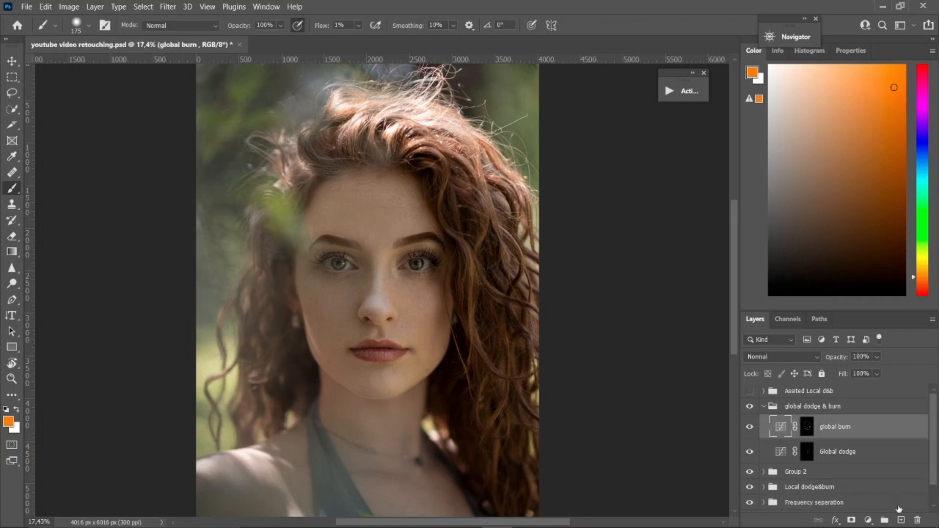
Step: Add a blank layer above the global burn layer in the global dodge & burn group
click(902, 521)
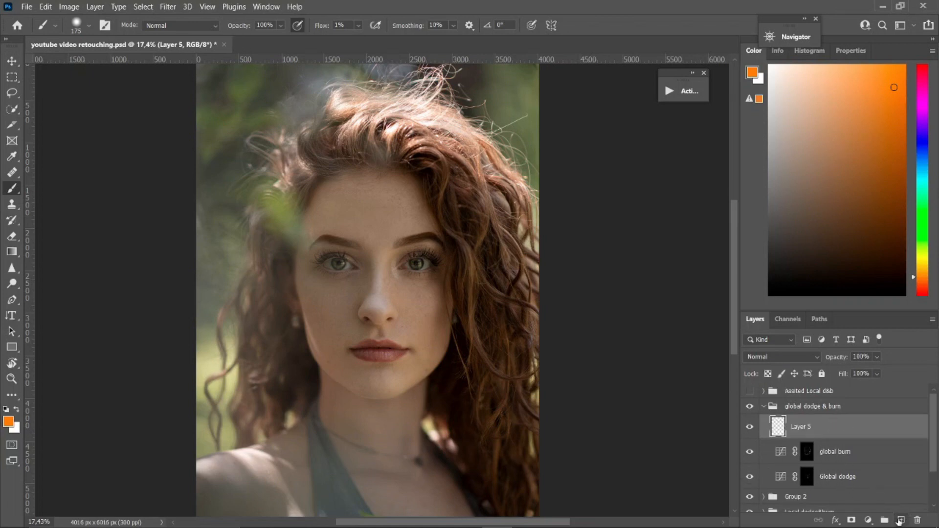
Step: Add a second blank layer in the global dodge & burn group and set both blank layers to Soft Light
click(901, 520)
key(alt+bracketleft)
click(778, 357)
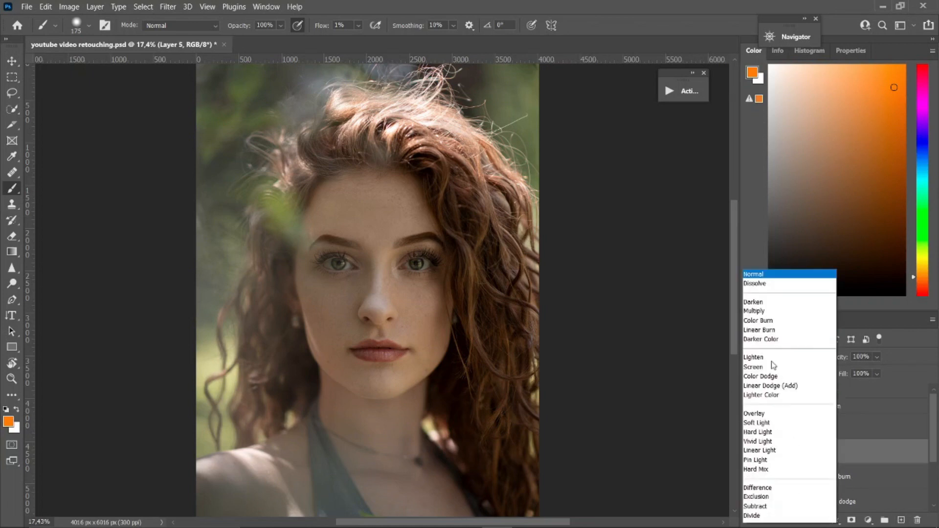
click(763, 384)
click(787, 427)
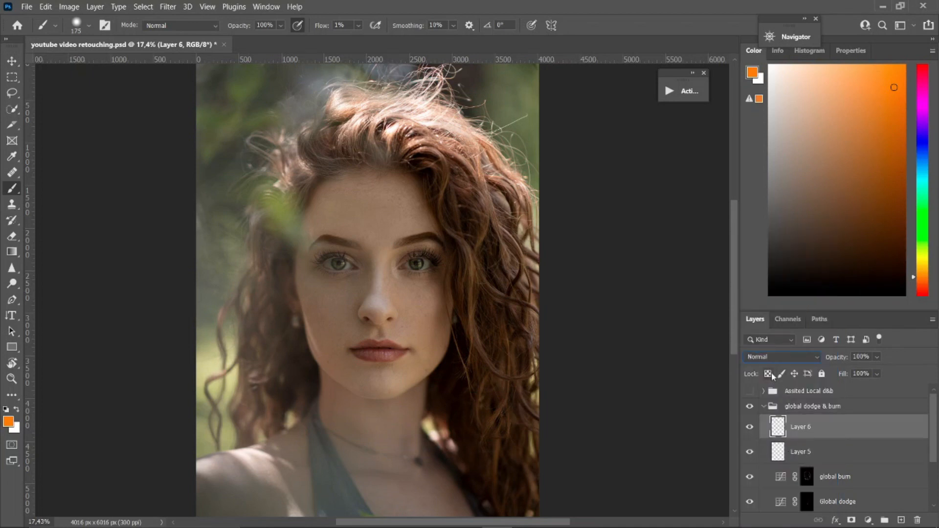
click(778, 356)
click(772, 384)
Step: Rename the lower Soft Light layer as highlight
click(806, 455)
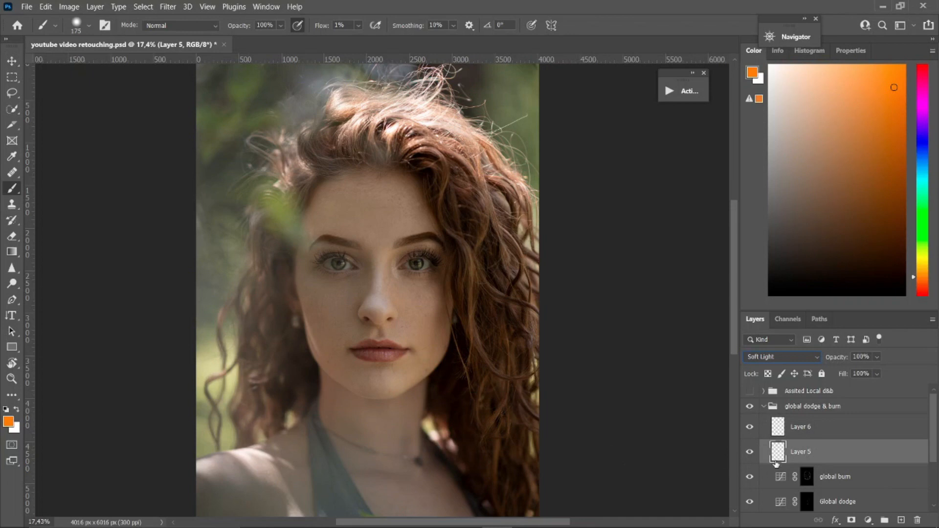
double_click(805, 455)
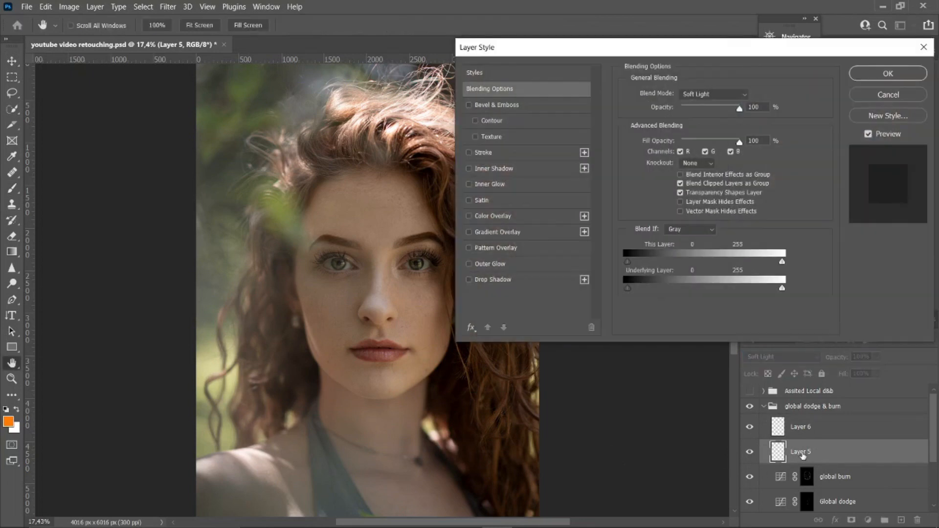
click(878, 99)
double_click(806, 452)
key(BackSpace)
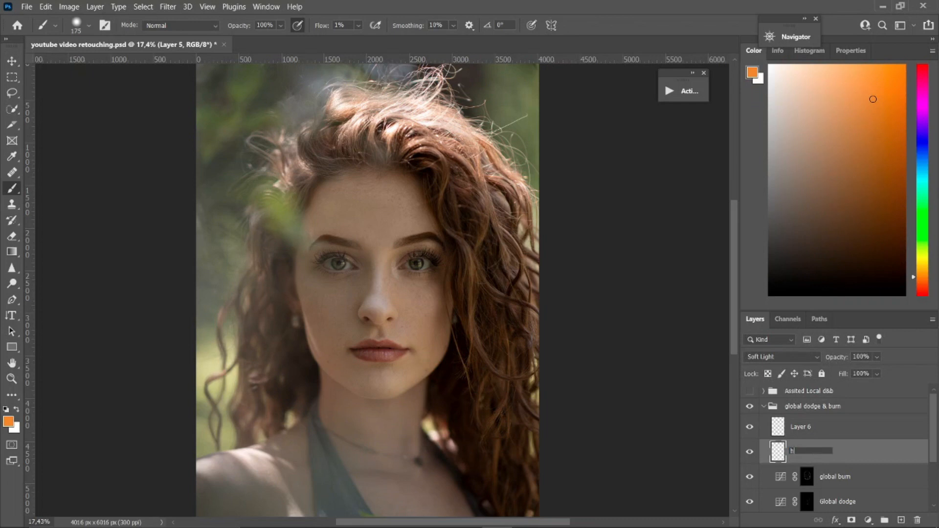
text(highlight)
key(Return)
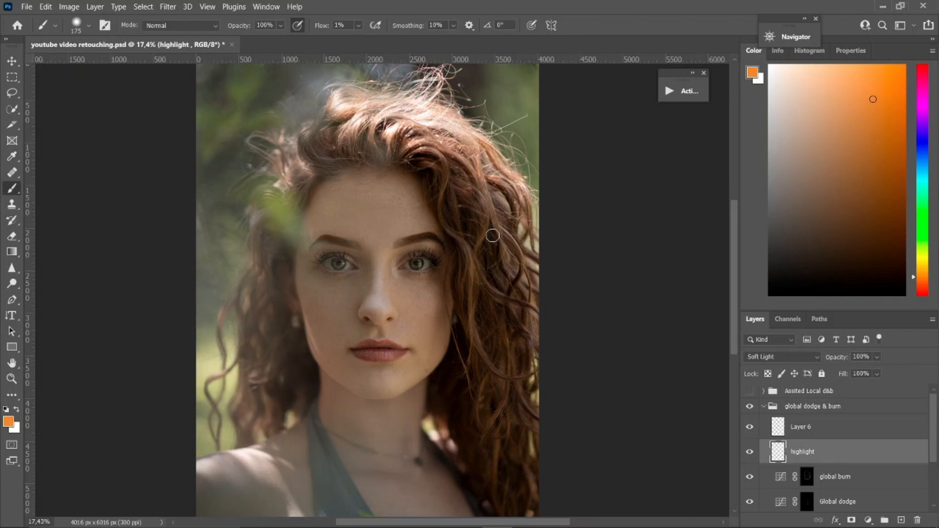
Step: Rename the upper Soft Light layer as shadow
double_click(807, 427)
key(BackSpace)
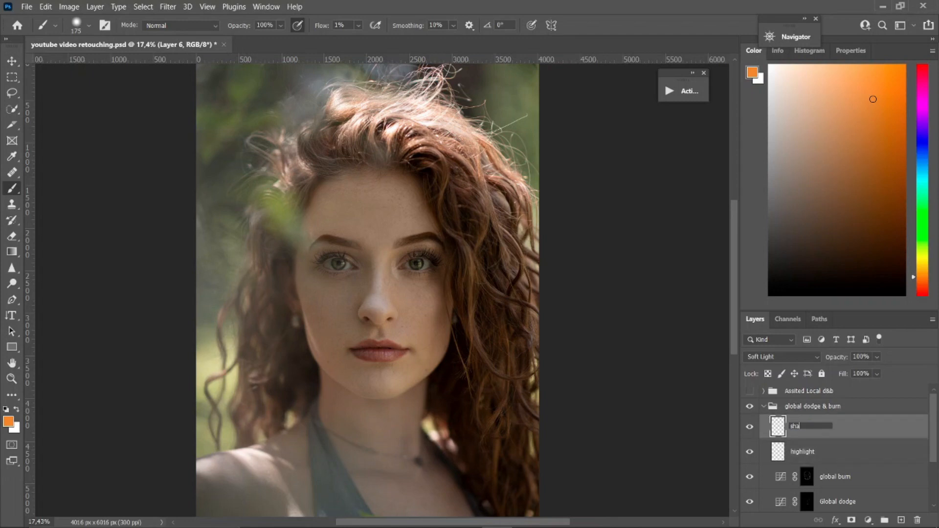
text(shadow)
key(Return)
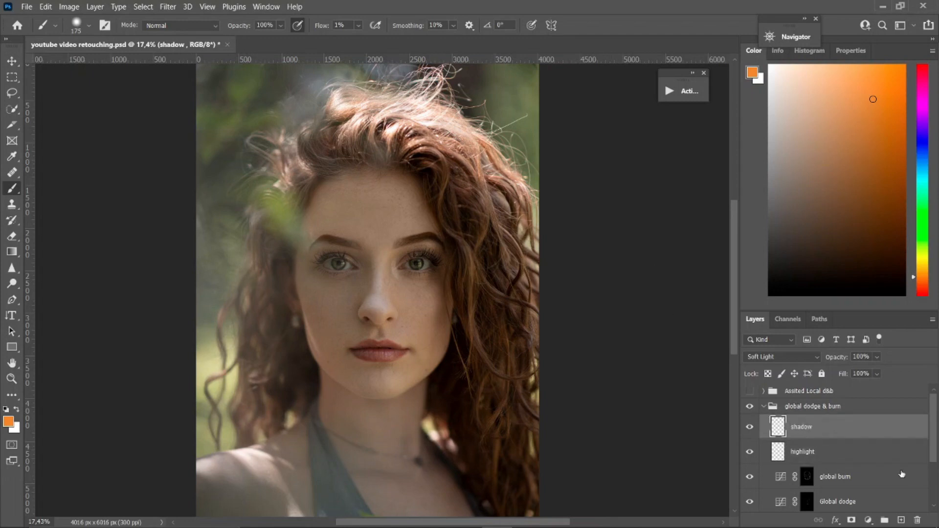
Step: Brighten the facial highlights in white on the highlight layer with 125 to 150 px brushes at 1% flow
click(779, 462)
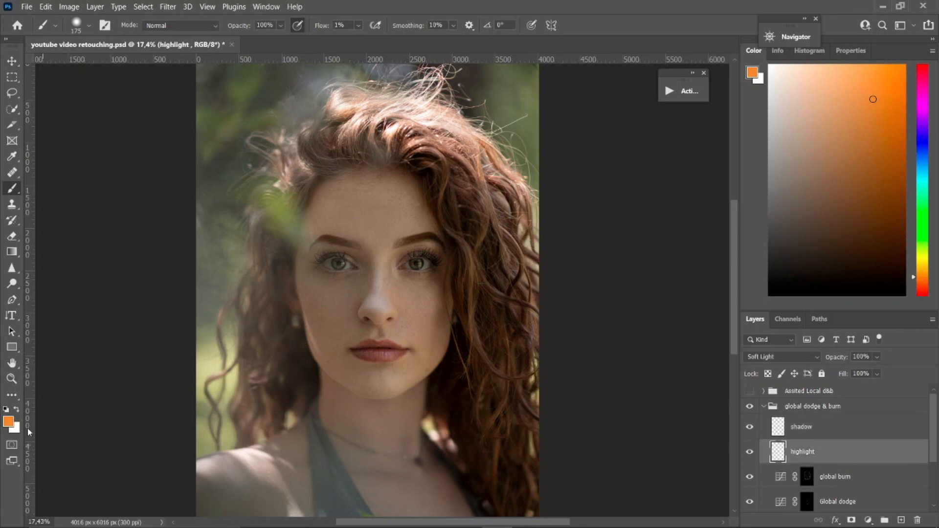
click(6, 409)
click(17, 409)
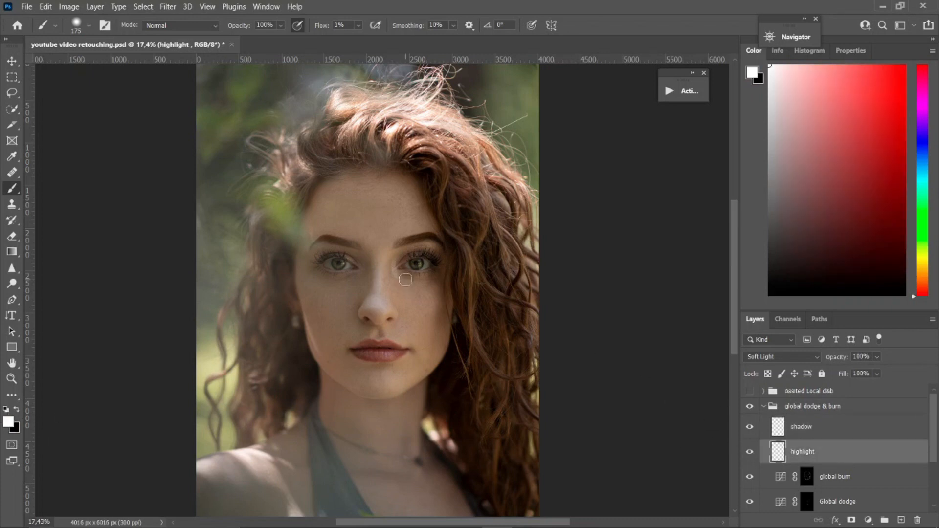
drag(399, 264, 422, 265)
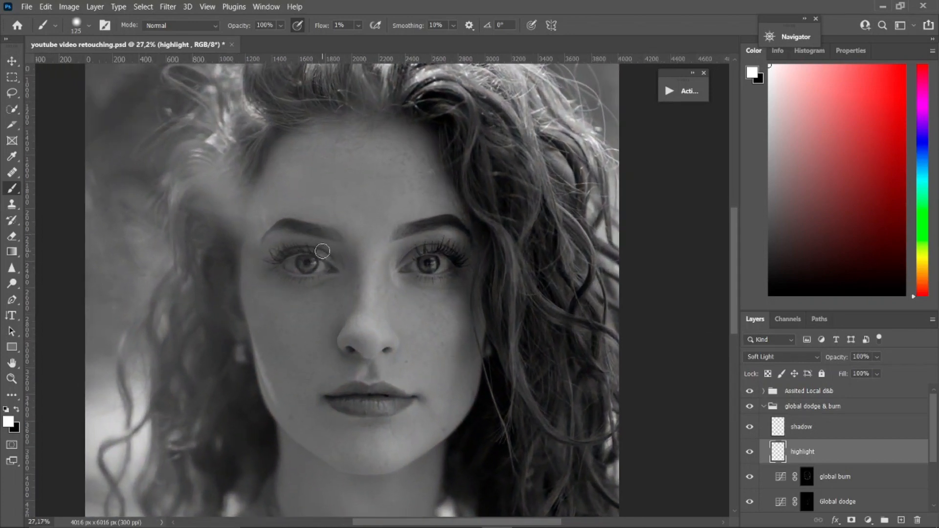
key(bracketright)
key(bracketright)
key(bracketright)
scroll(465, 305, down, 2)
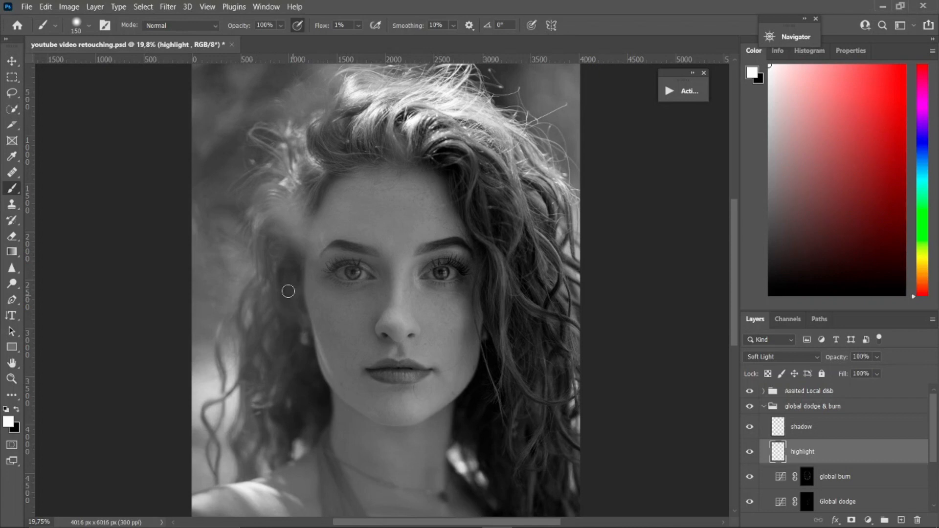
drag(417, 248, 343, 248)
key(ctrl+0)
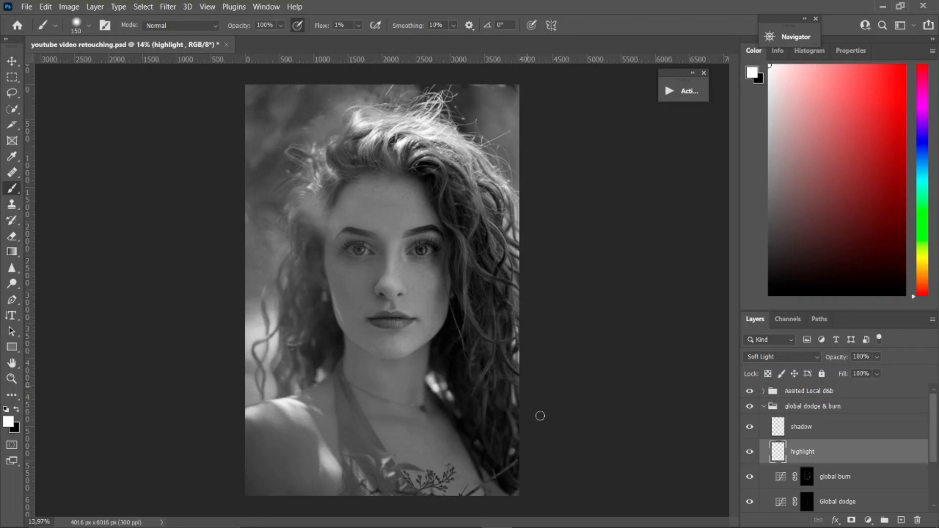
Step: Deepen the portrait's shadows in black on the shadow layer, starting with a 500 px brush and ending at 175 px
key(x)
key(bracketright)
key(bracketright)
key(bracketright)
key(bracketright)
key(bracketright)
key(bracketright)
click(786, 428)
key(x)
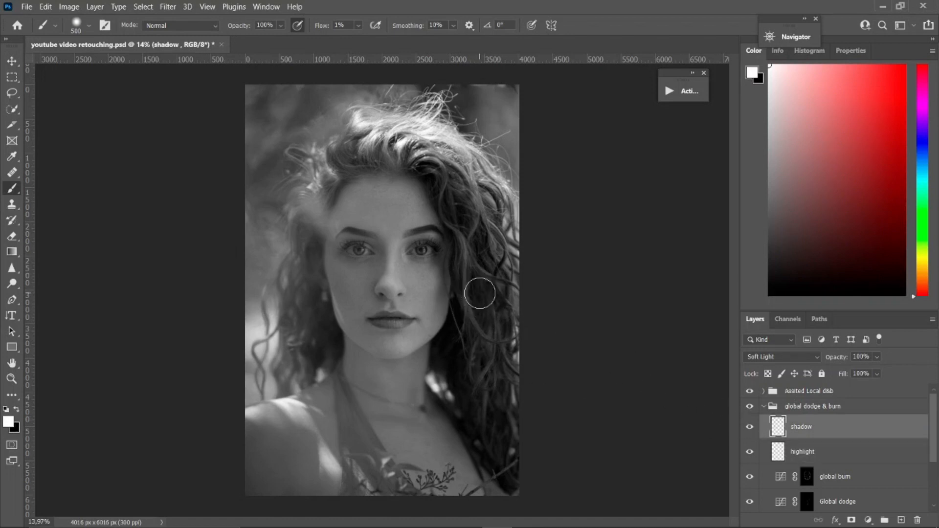
key(x)
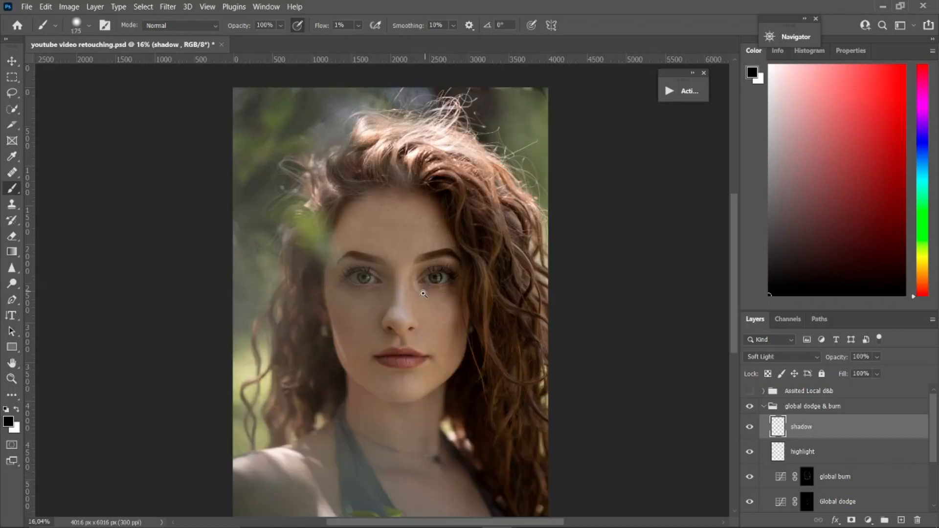
drag(423, 294, 394, 289)
drag(434, 257, 462, 251)
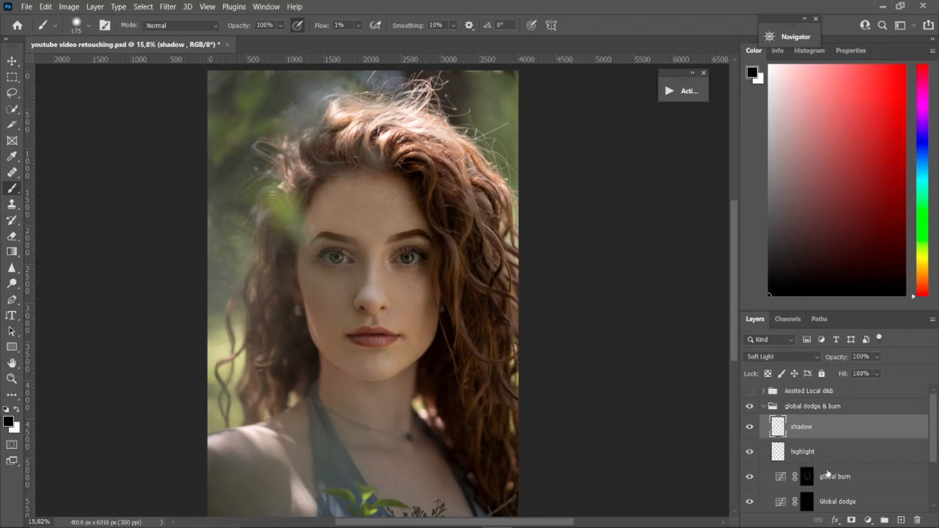
Step: Add a blank layer above the shadow layer and set its blend mode to Overlay
click(900, 519)
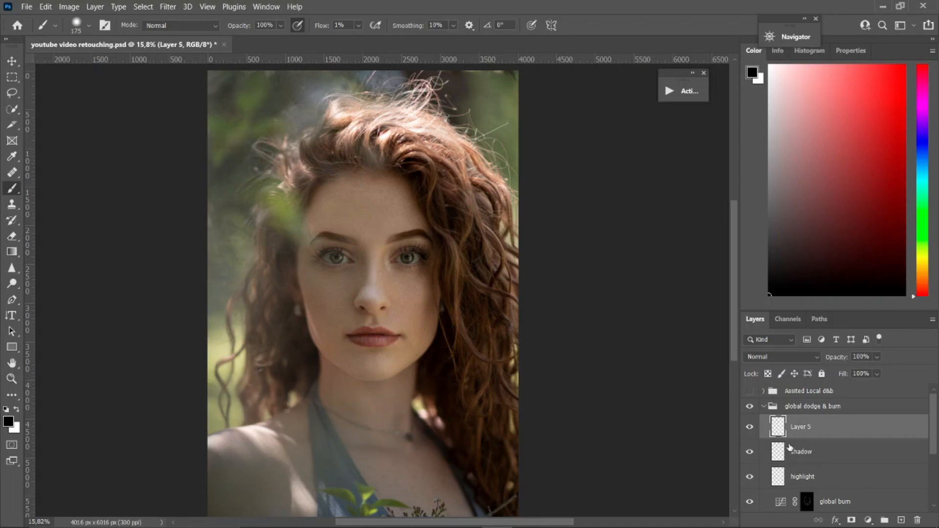
click(772, 358)
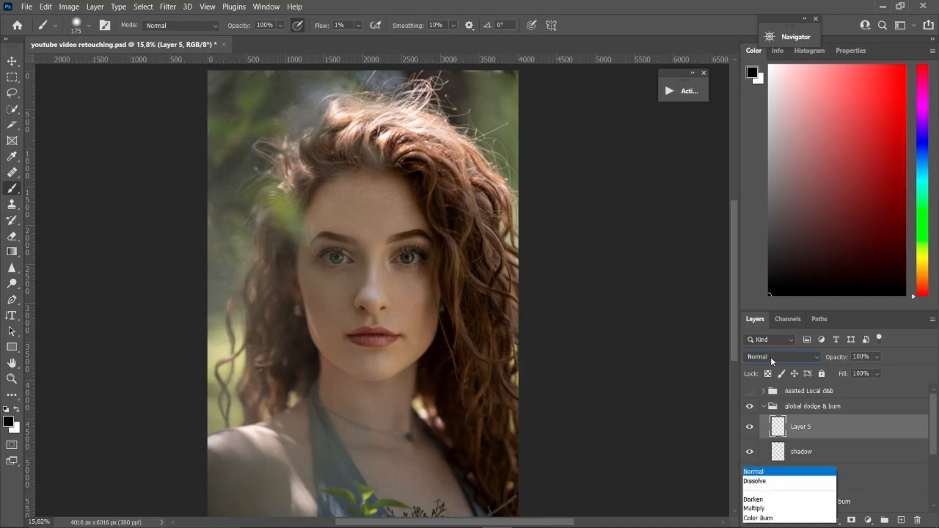
click(768, 368)
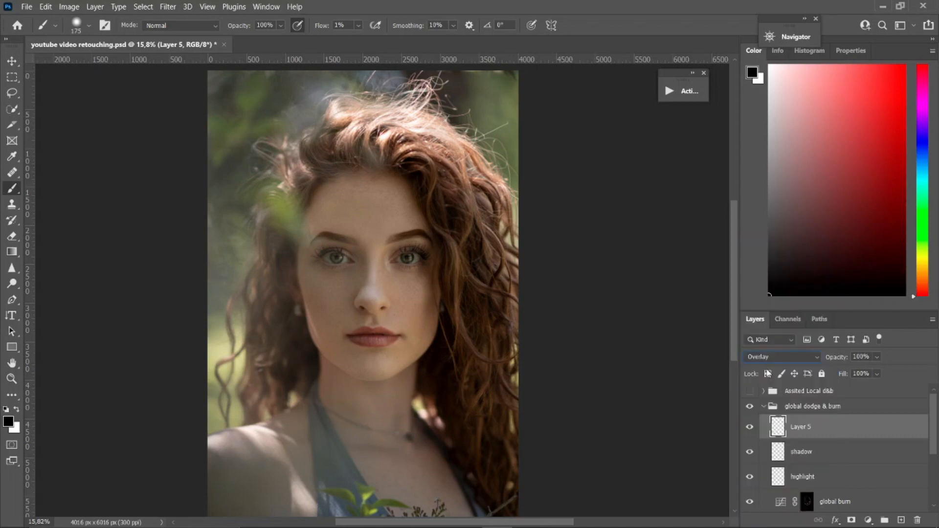
Step: Lighten the highlights around the eyes and nose in white on the Overlay layer with soft brushes from 125 px upward
click(16, 410)
drag(362, 246, 383, 247)
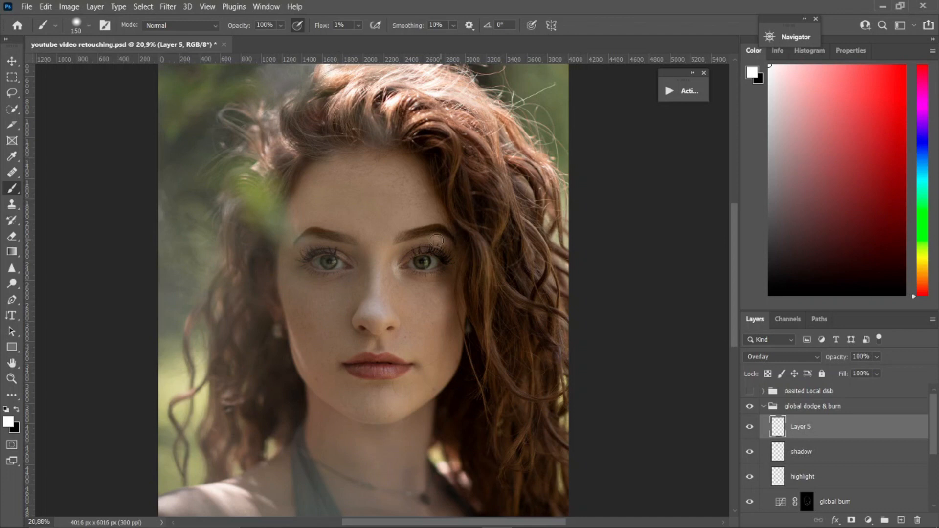
key(bracketleft)
key(bracketleft)
key(bracketleft)
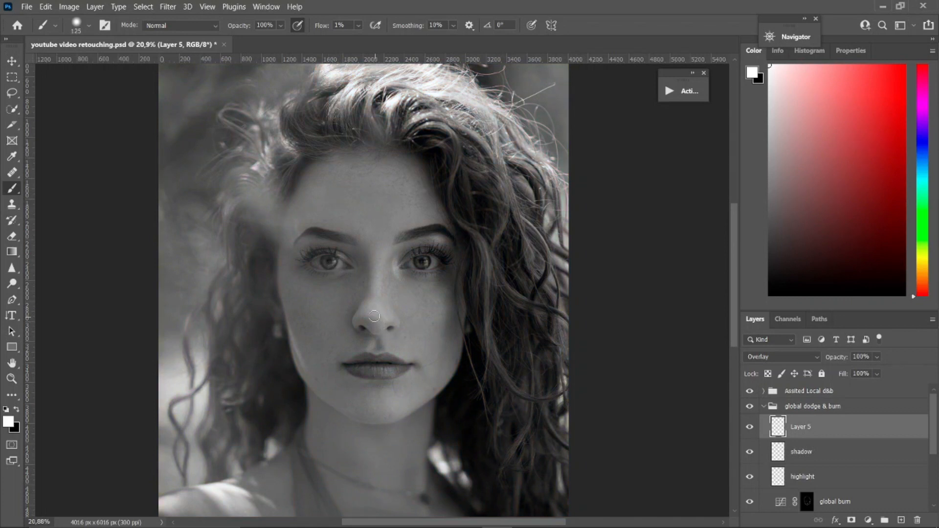
key(bracketright)
key(bracketright)
key(bracketright)
drag(379, 311, 366, 314)
Step: Darken the outer edges of the face in black on the Overlay layer with an enlarged brush, ending at 200 px
key(x)
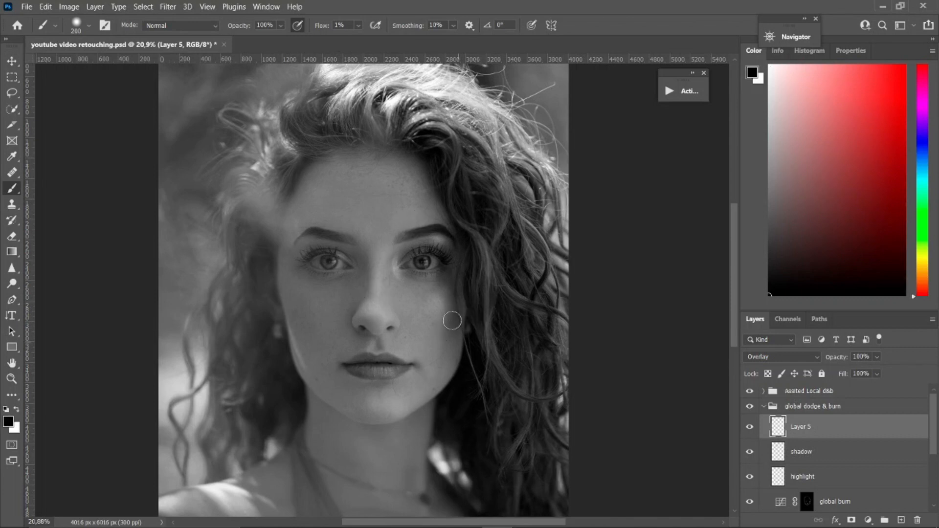
key(bracketright)
key(bracketright)
key(bracketright)
key(bracketright)
mouse_move(319, 168)
mouse_down()
mouse_move(290, 211)
mouse_move(271, 284)
mouse_move(279, 326)
mouse_move(308, 327)
mouse_move(319, 340)
mouse_move(291, 353)
mouse_move(305, 392)
mouse_move(349, 433)
mouse_move(391, 435)
mouse_move(495, 356)
mouse_up()
key(bracketleft)
key(bracketleft)
key(bracketleft)
key(bracketleft)
Step: Lower the Overlay layer's opacity to 47% and compare the portrait with and without it
click(750, 429)
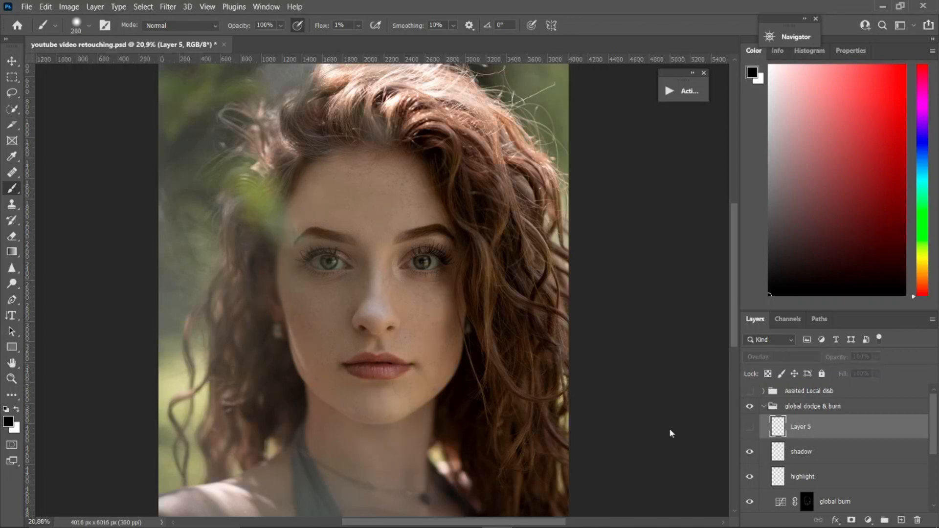
scroll(406, 342, down, 2)
click(750, 430)
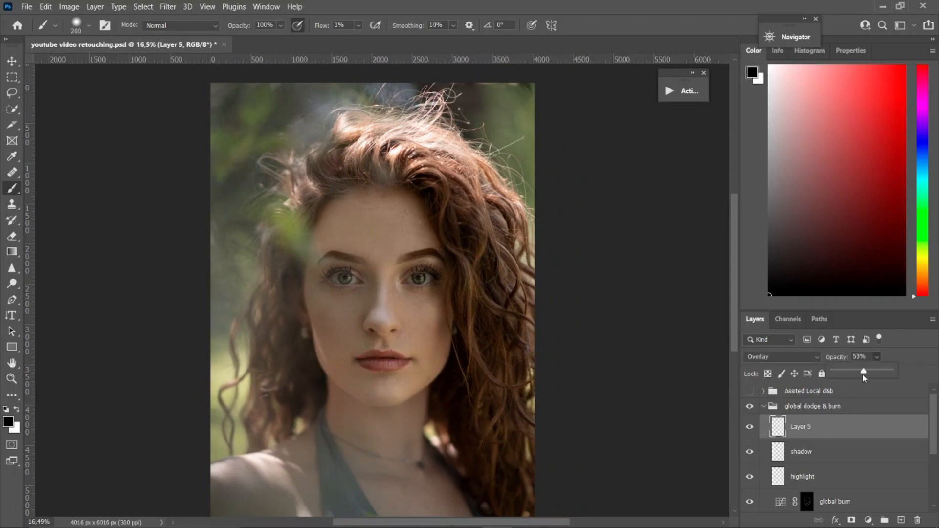
drag(863, 374, 859, 372)
click(878, 362)
scroll(395, 331, down, 1)
click(750, 427)
click(750, 427)
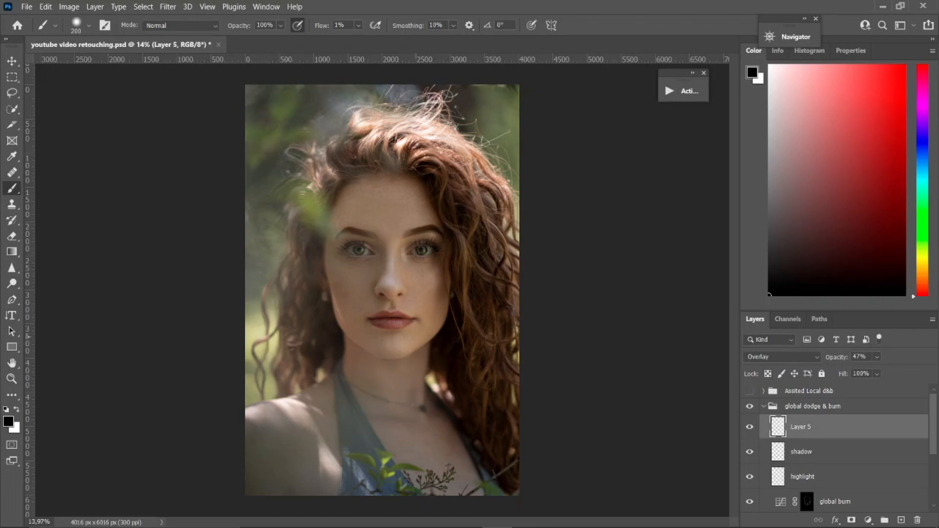
drag(421, 254, 448, 264)
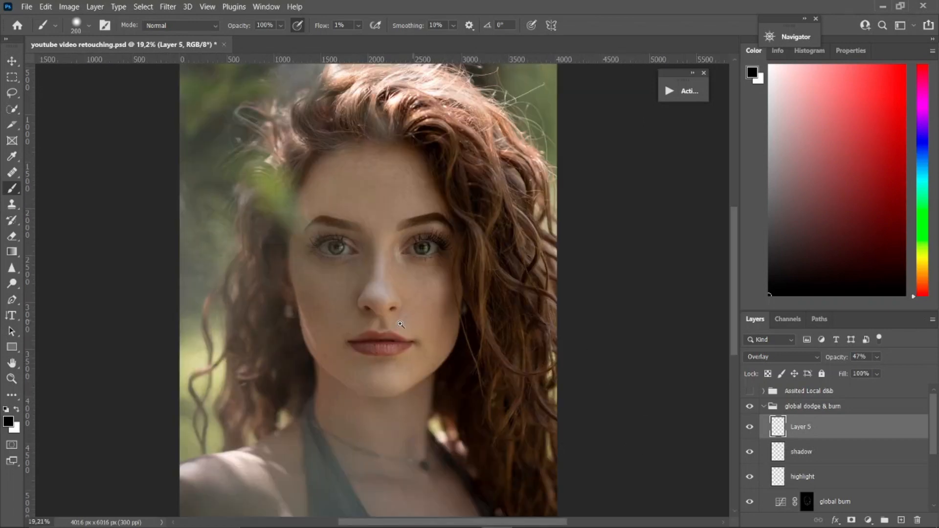
drag(401, 325, 377, 327)
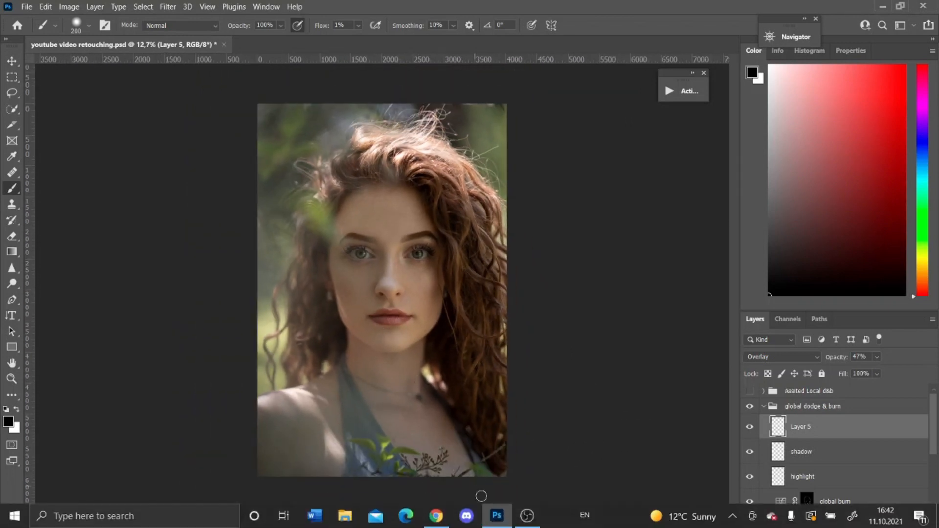
Step: Collapse the global dodge & burn group and examine the retouched face and eyes up close
click(763, 406)
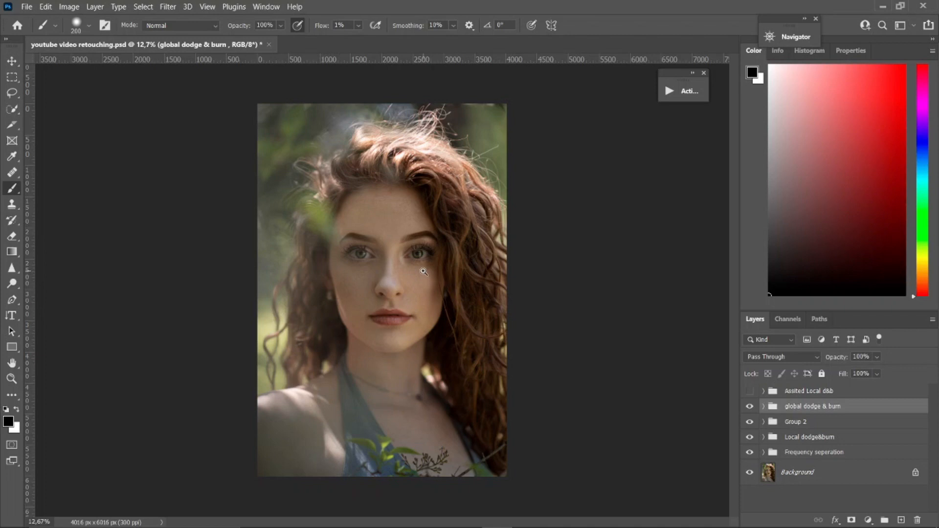
drag(423, 271, 433, 270)
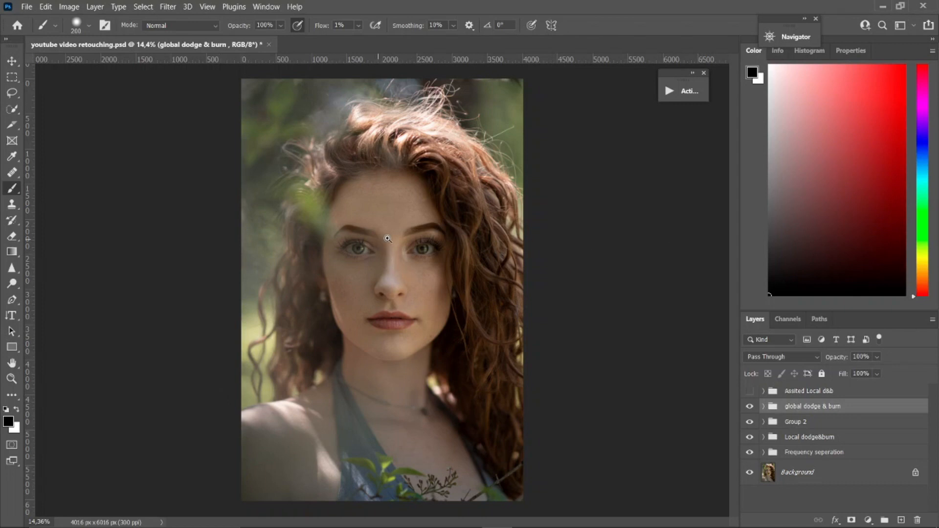
drag(388, 240, 427, 240)
drag(377, 258, 401, 262)
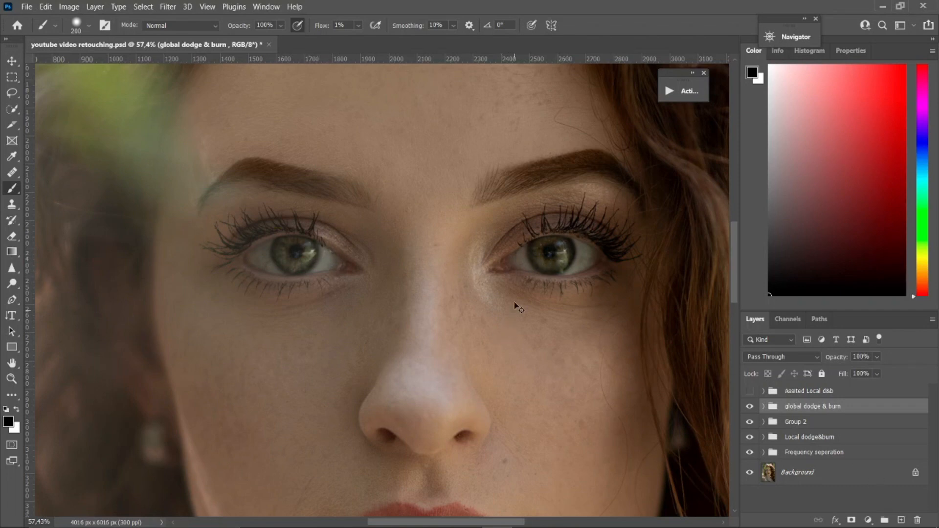
scroll(514, 308, down, 4)
scroll(513, 307, down, 4)
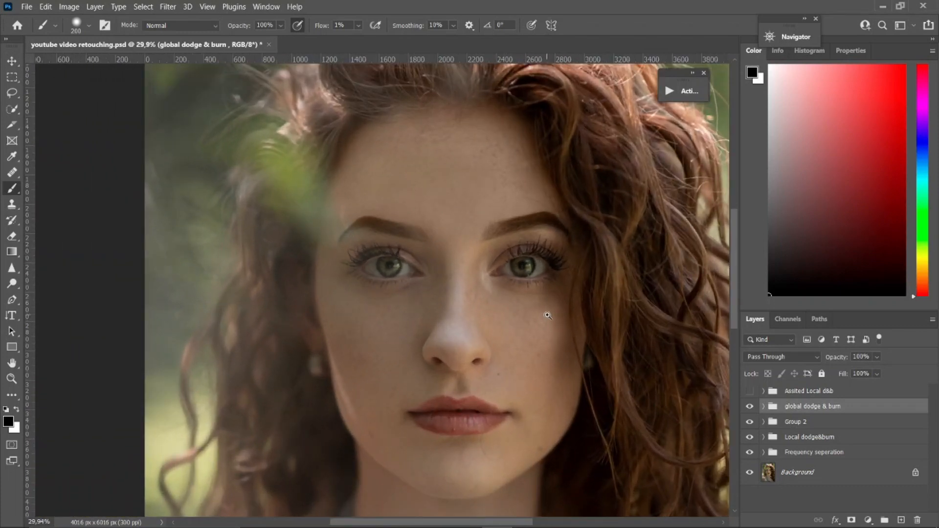
scroll(422, 254, up, 2)
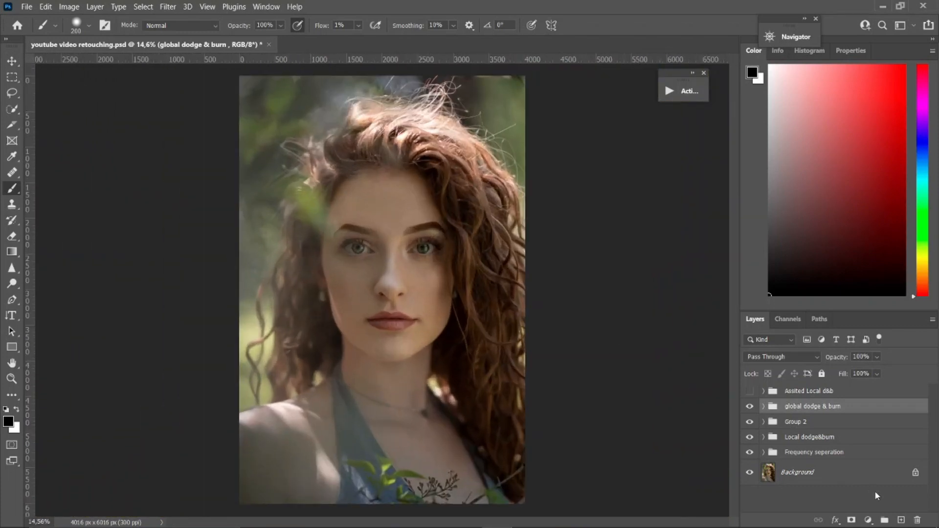
Step: Add a new layer above the global dodge & burn group and set up a white brush with 100% flow
click(902, 521)
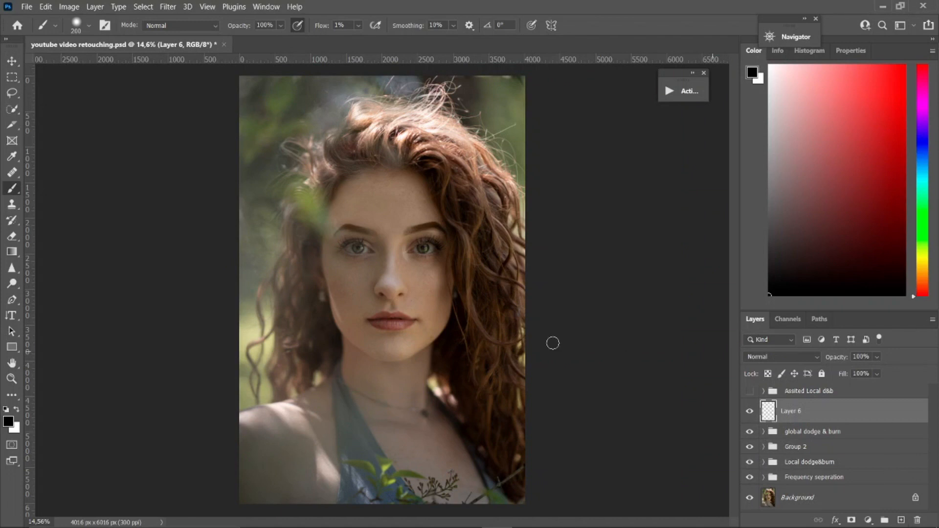
key(x)
click(359, 27)
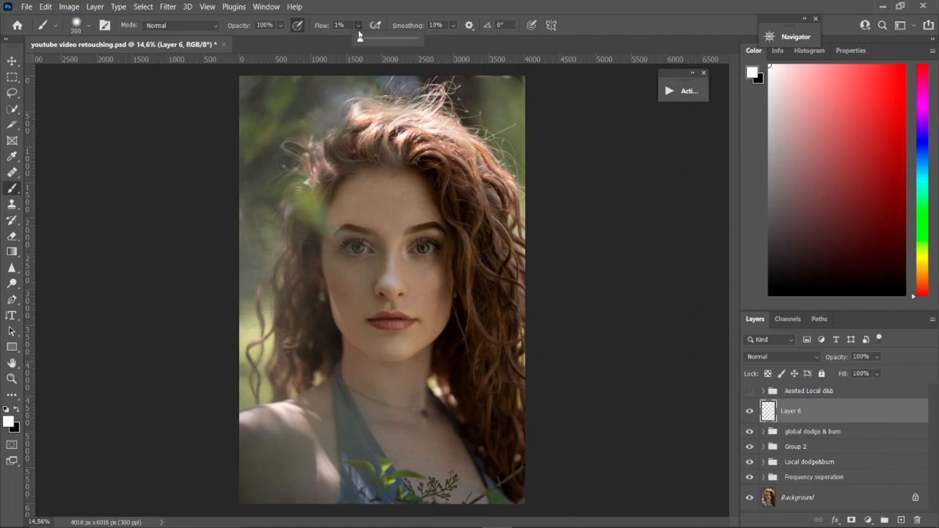
drag(361, 44, 420, 44)
Step: Dab a white catchlight into the iris of each eye on the new layer with a soft 45 px brush
mouse_move(390, 238)
mouse_down()
mouse_move(423, 244)
mouse_move(349, 245)
mouse_move(335, 254)
mouse_up()
key(bracketleft)
key(bracketleft)
key(bracketleft)
key(bracketleft)
key(bracketleft)
key(bracketleft)
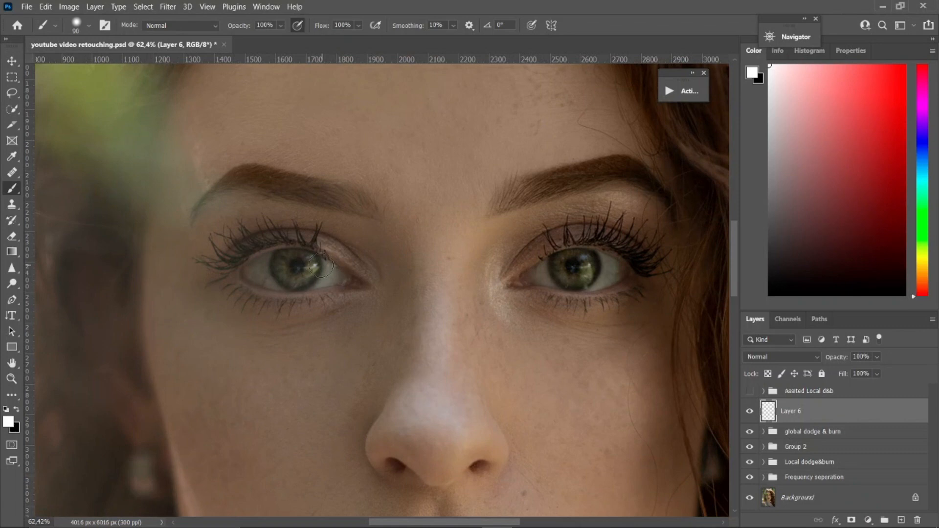
key(bracketleft)
key(bracketleft)
key(bracketleft)
key(bracketleft)
key(0)
click(311, 265)
click(586, 259)
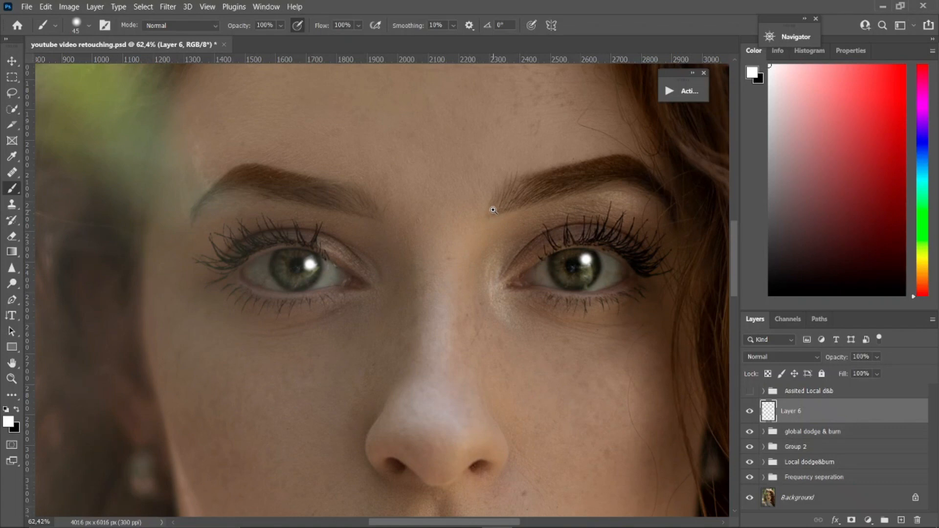
drag(518, 211, 440, 229)
click(878, 109)
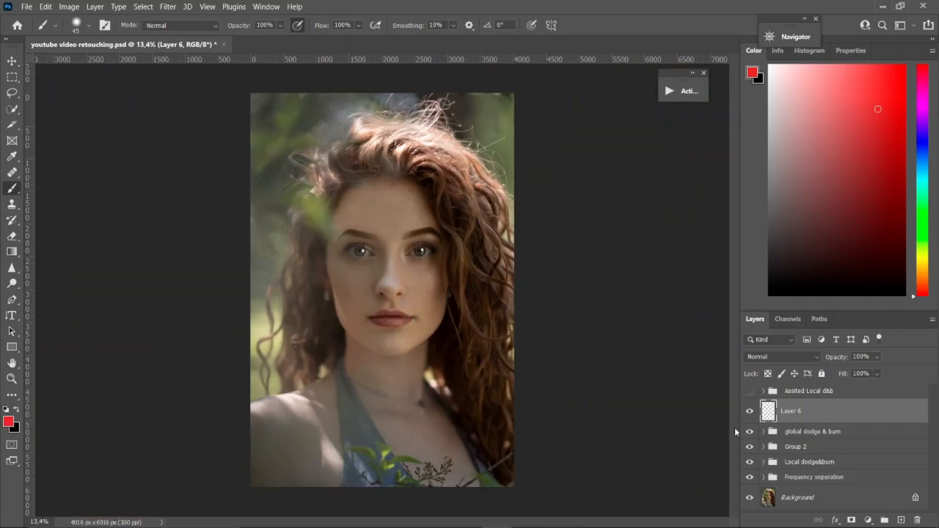
Step: Blend the catchlights into the eyes by splitting the underlying layer's dark Blend If slider to 0 / 203
double_click(769, 413)
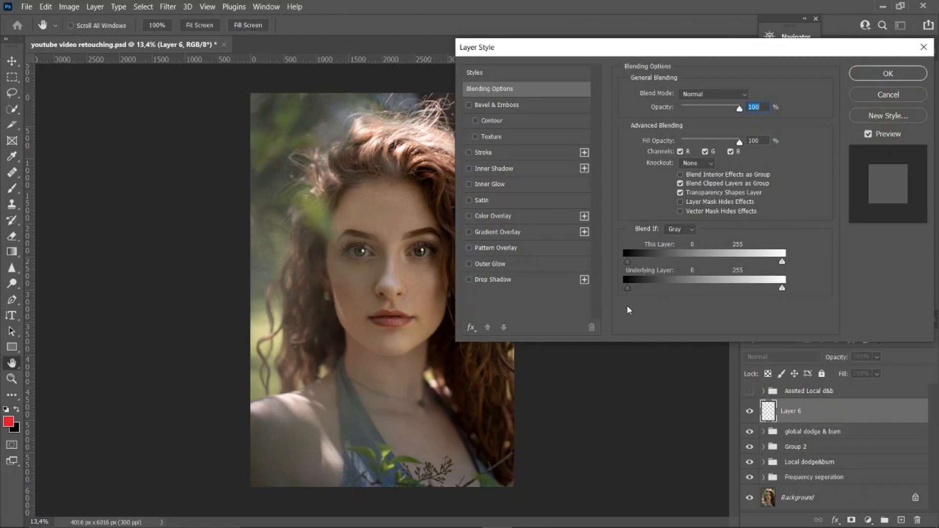
key(alt)
drag(629, 290, 754, 306)
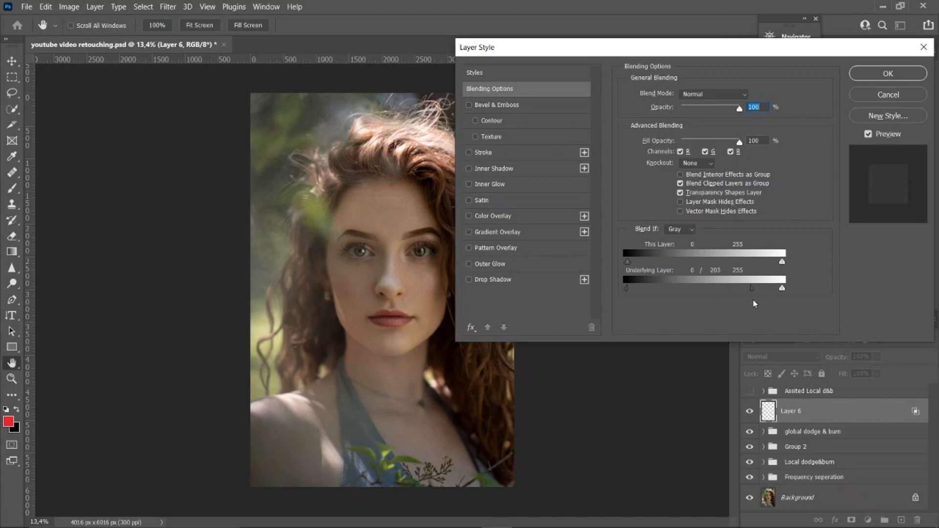
click(888, 74)
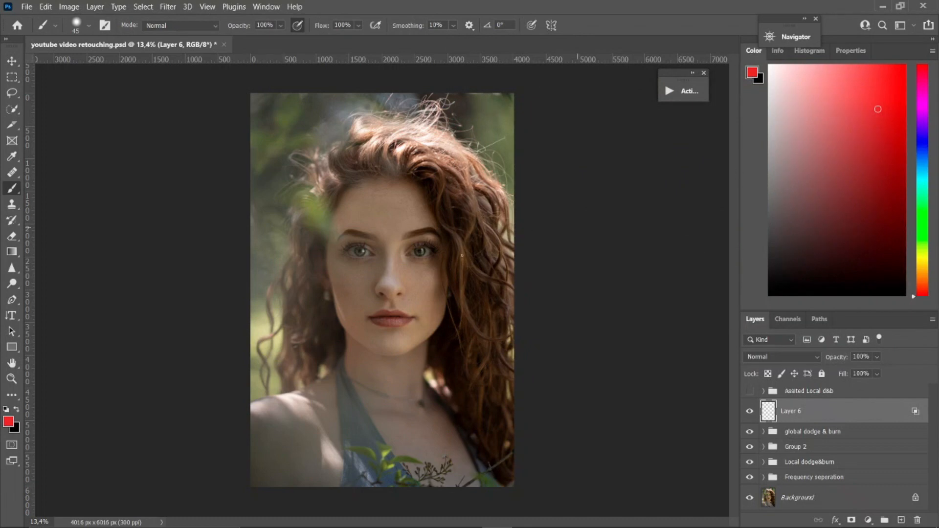
Step: Compare the portrait with and without the catchlight layer and lower that layer's opacity to 48%
click(750, 412)
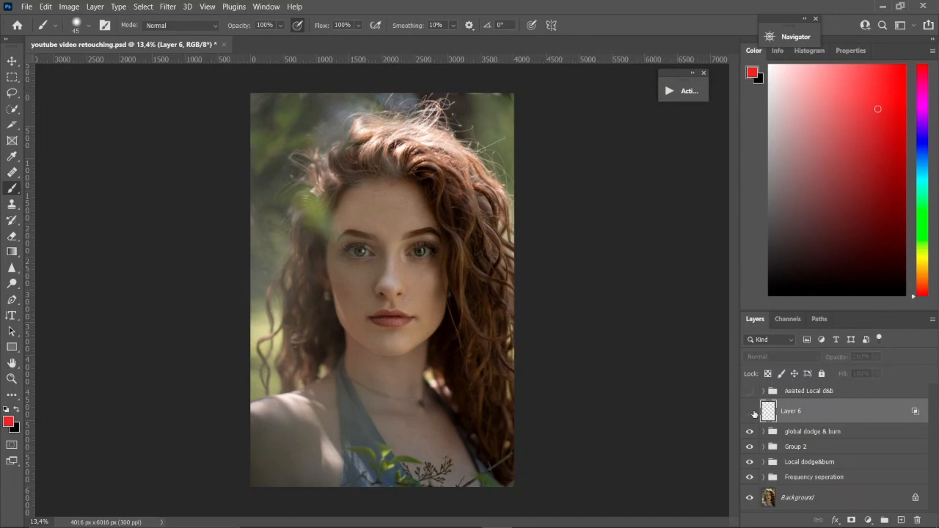
click(750, 412)
drag(876, 362, 861, 372)
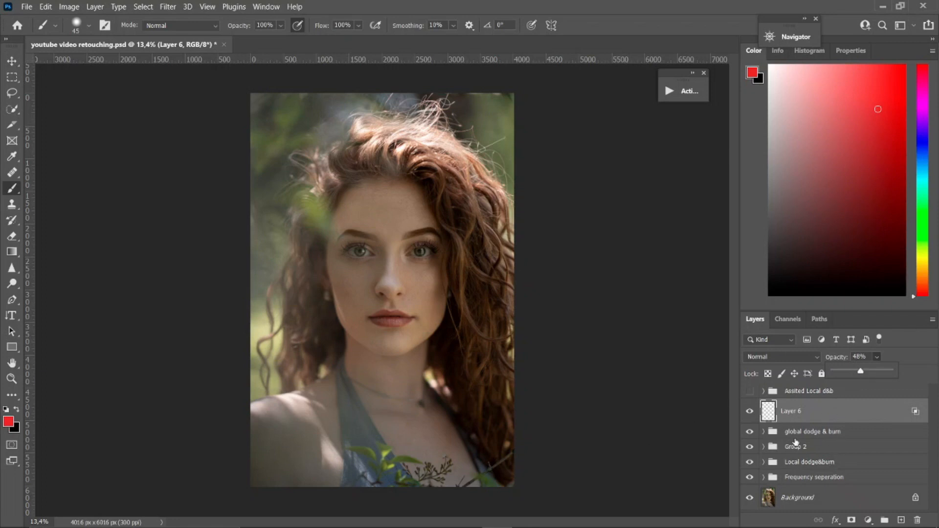
click(849, 418)
Step: Add a brightening Curves adjustment layer with a point at input 160, output 183, and invert its mask to black
click(868, 520)
click(875, 368)
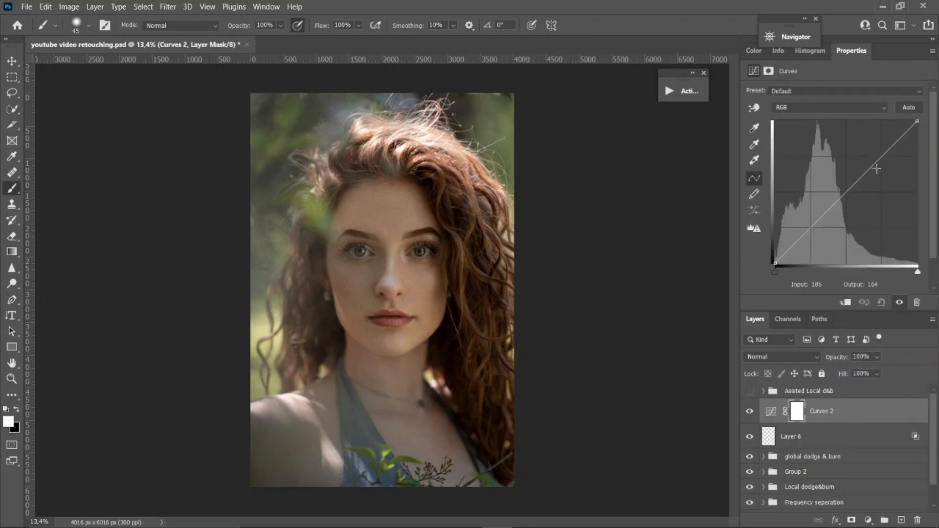
drag(872, 160, 872, 158)
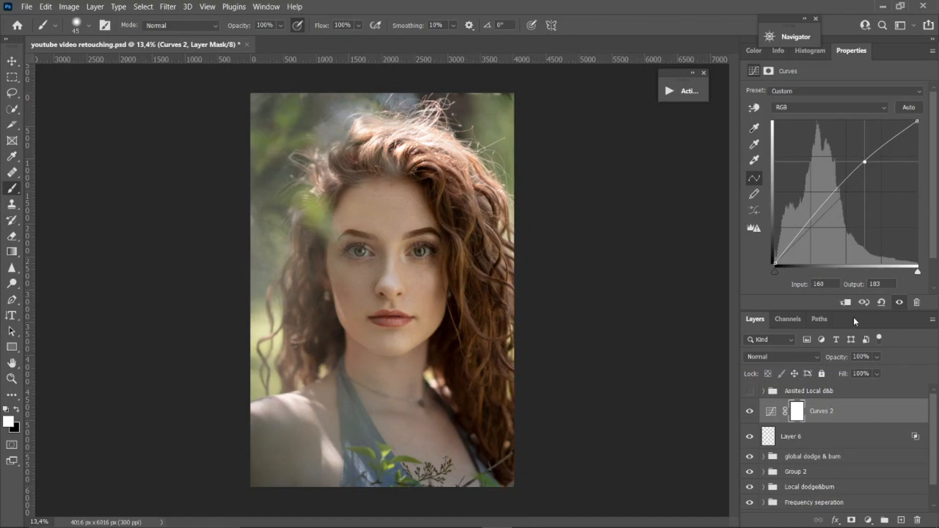
key(ctrl+i)
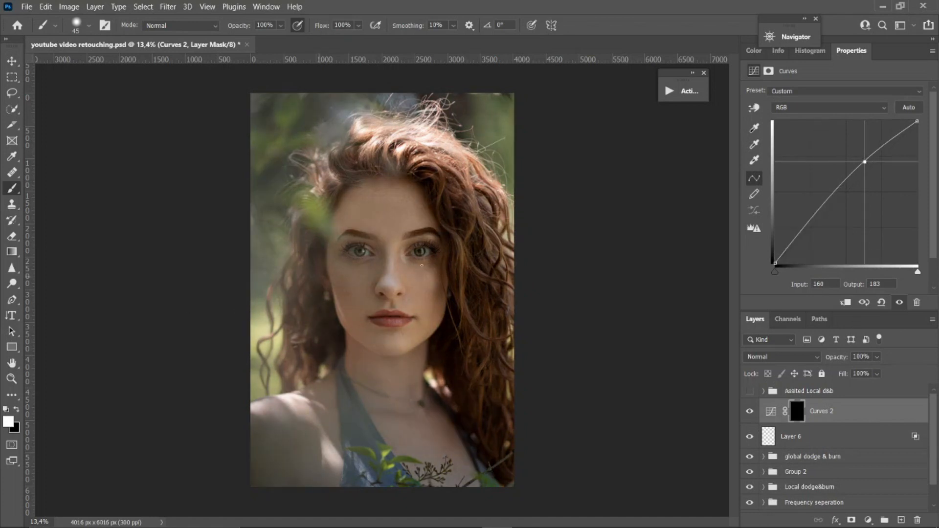
Step: Brighten both eyes by painting white on the Curves mask with a 40 px brush
mouse_move(373, 242)
mouse_down()
mouse_move(374, 272)
mouse_move(355, 275)
mouse_up()
key(bracketleft)
key(bracketright)
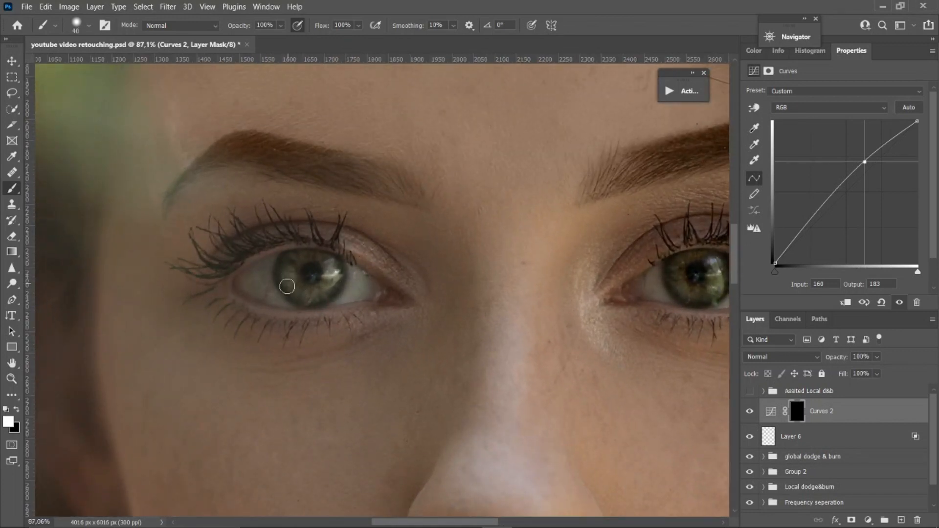
drag(538, 276, 503, 275)
drag(654, 279, 694, 279)
mouse_move(605, 274)
mouse_down()
mouse_move(620, 289)
mouse_move(642, 283)
mouse_up()
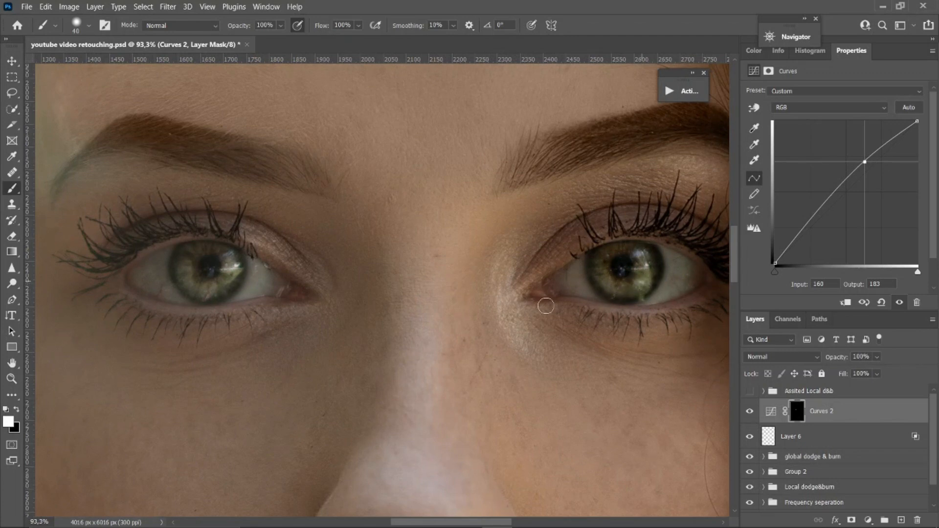
drag(412, 306, 416, 335)
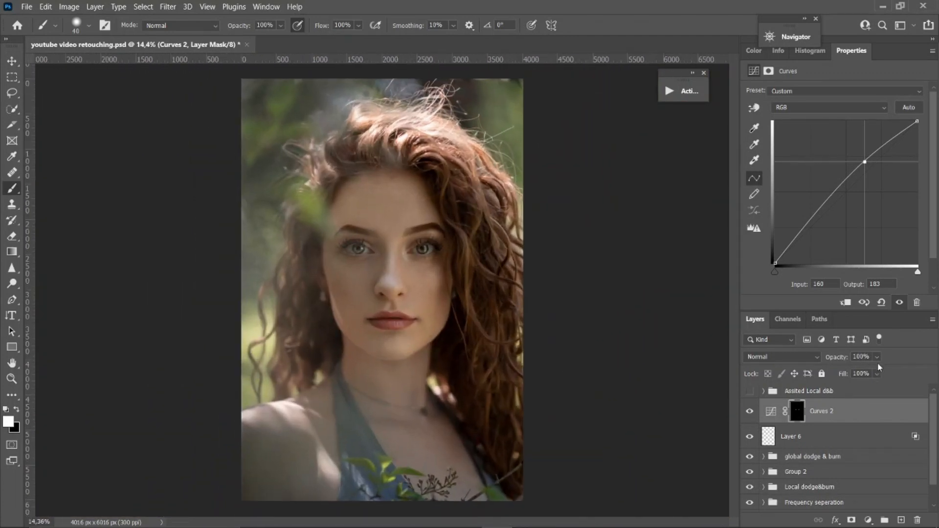
Step: Lower the eye Curves layer's opacity to 55%, group it with the catchlight layer, and compare the portrait with and without the group
drag(875, 360, 871, 373)
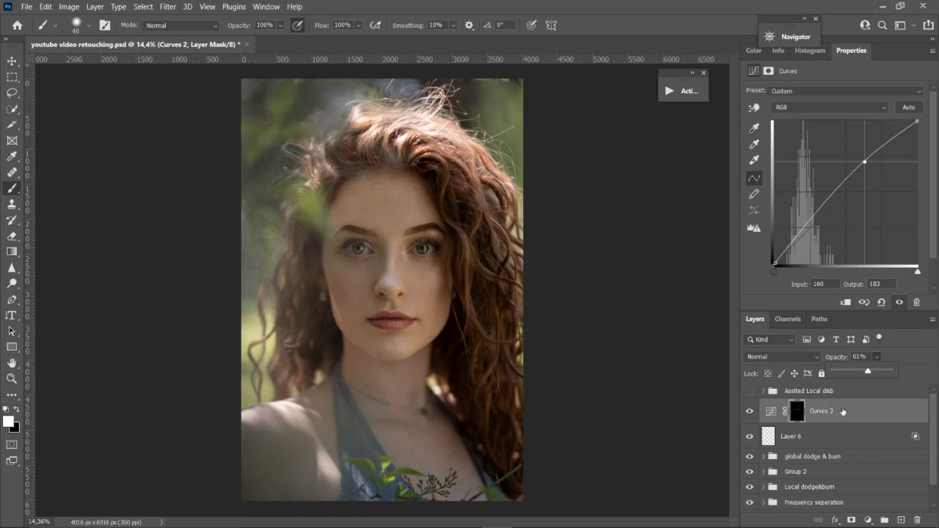
drag(865, 374, 861, 374)
click(819, 440)
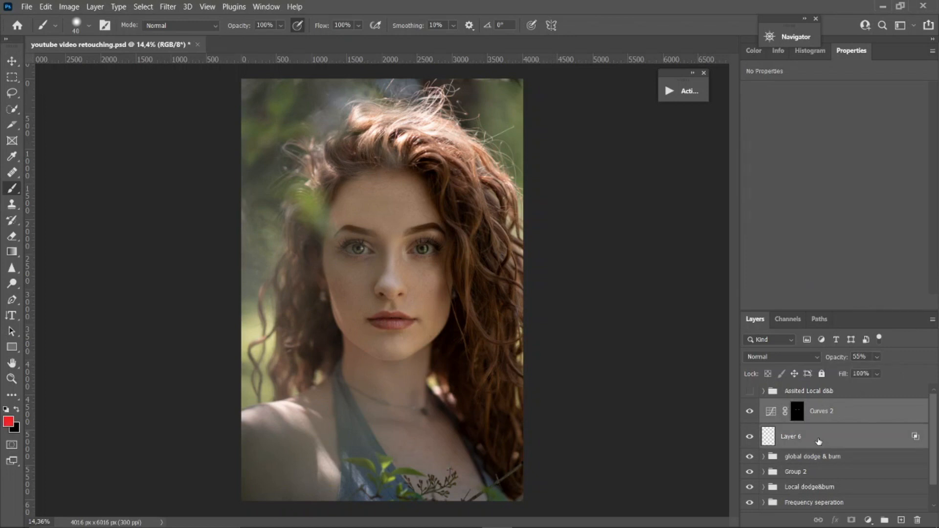
key(ctrl+g)
click(750, 407)
click(750, 407)
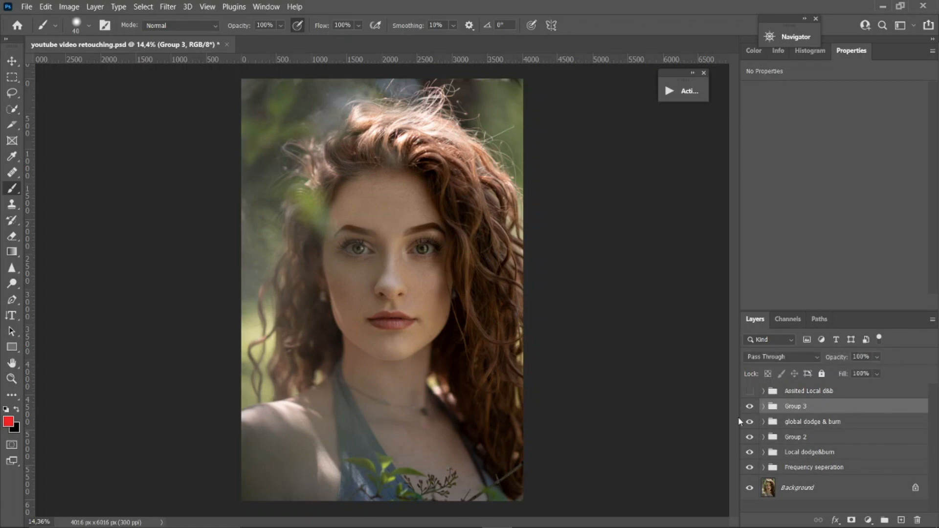
Step: Fine-tune the opacity of the Curves layer inside the new eye group and collapse the group
click(763, 407)
click(812, 427)
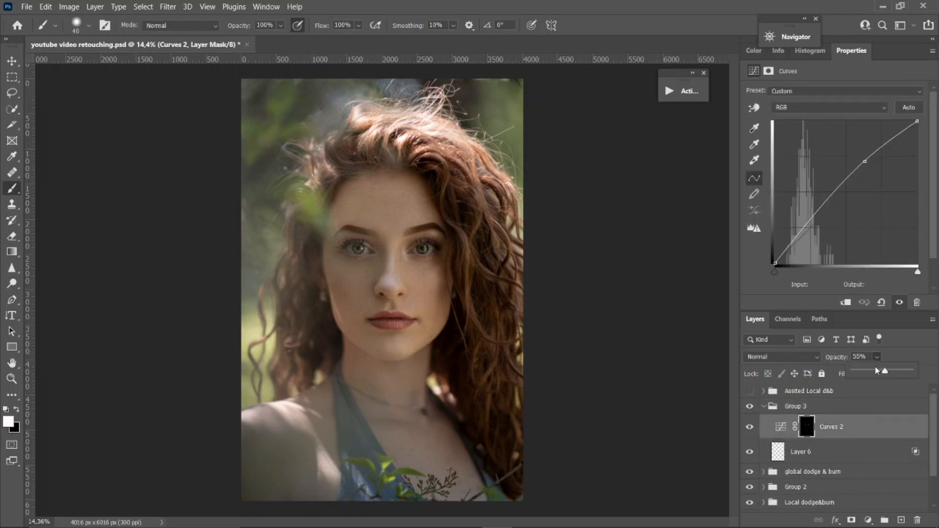
drag(886, 372, 888, 375)
click(764, 407)
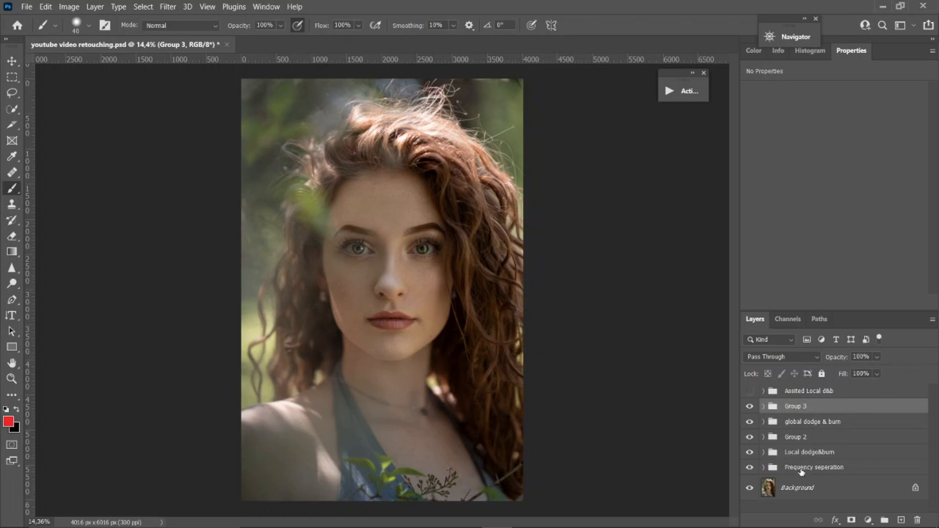
Step: Stamp all visible layers into a new layer above the eye group and apply a High Pass filter to it
mouse_move(745, 527)
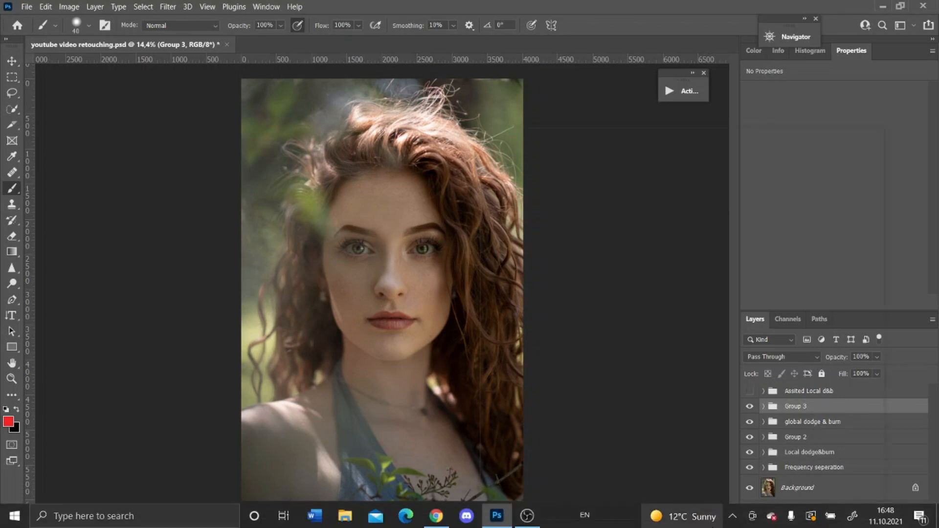
key(ctrl+shift+alt+e)
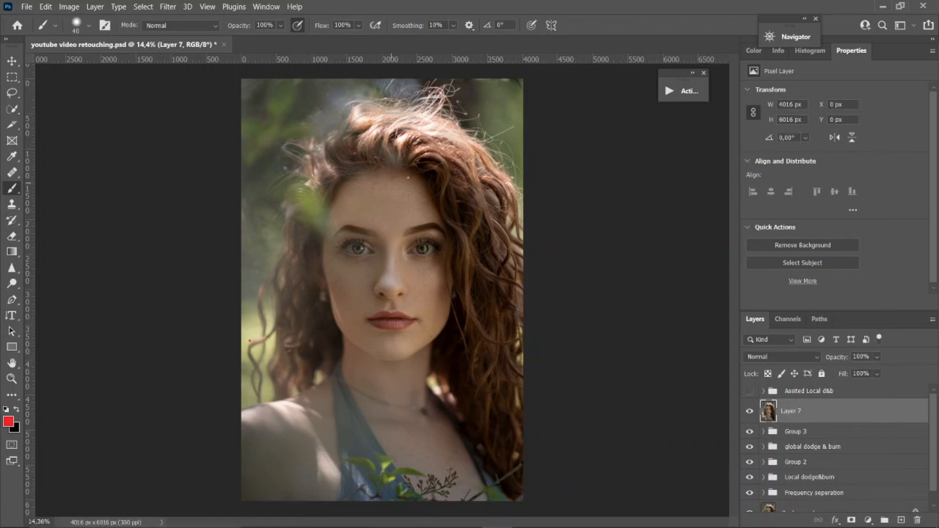
click(169, 8)
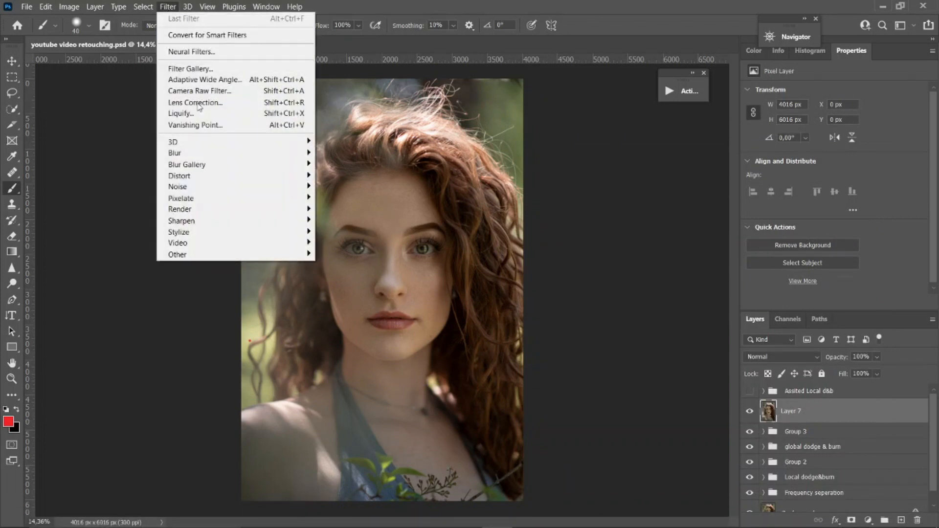
mouse_move(220, 253)
click(327, 266)
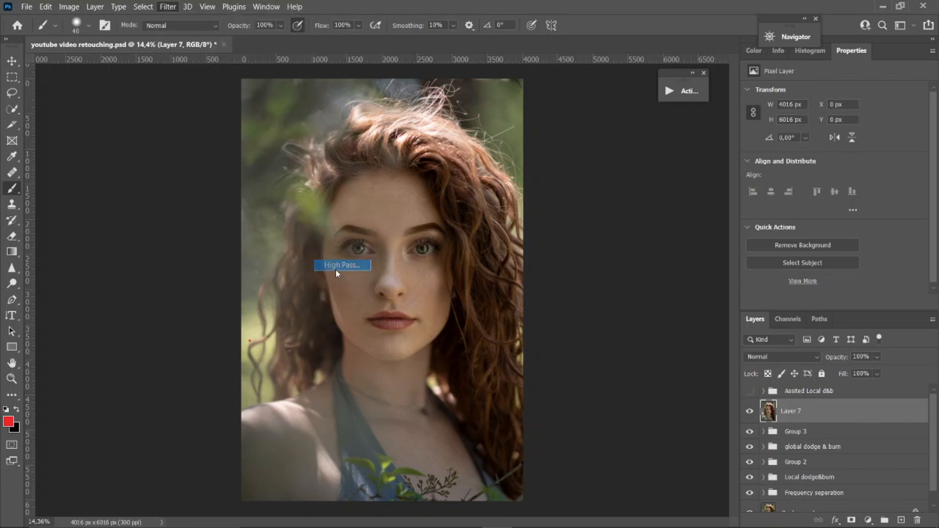
drag(458, 100, 672, 79)
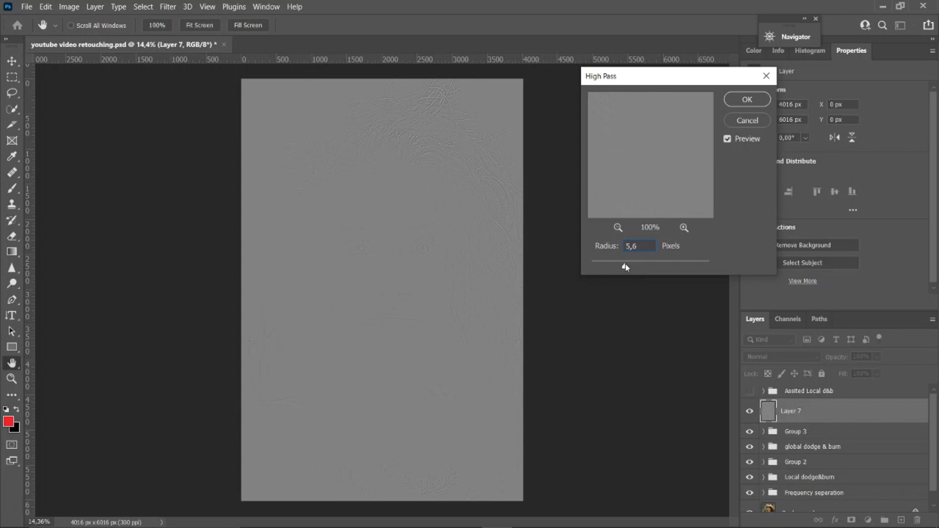
drag(626, 267, 623, 266)
click(747, 100)
key(b)
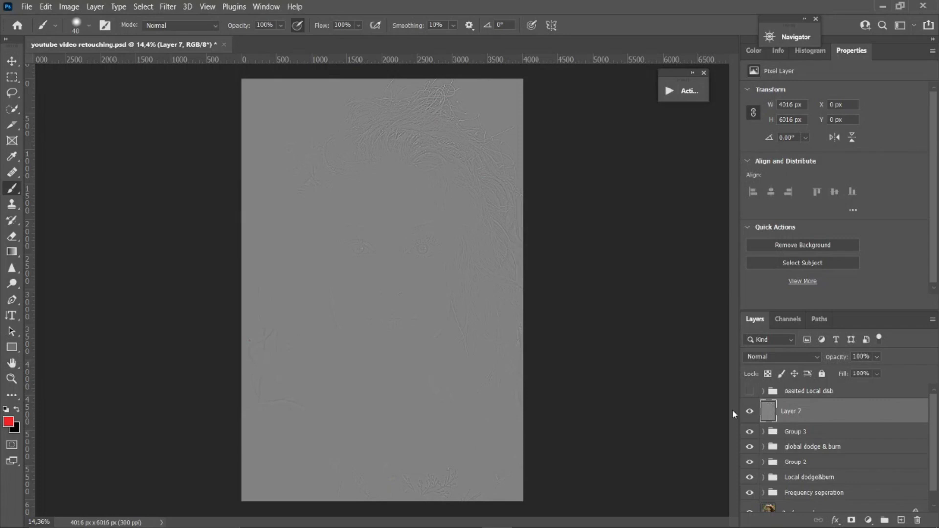
Step: Set the High Pass layer's blend mode to Overlay and hide it with an inverted black layer mask
click(771, 358)
click(760, 364)
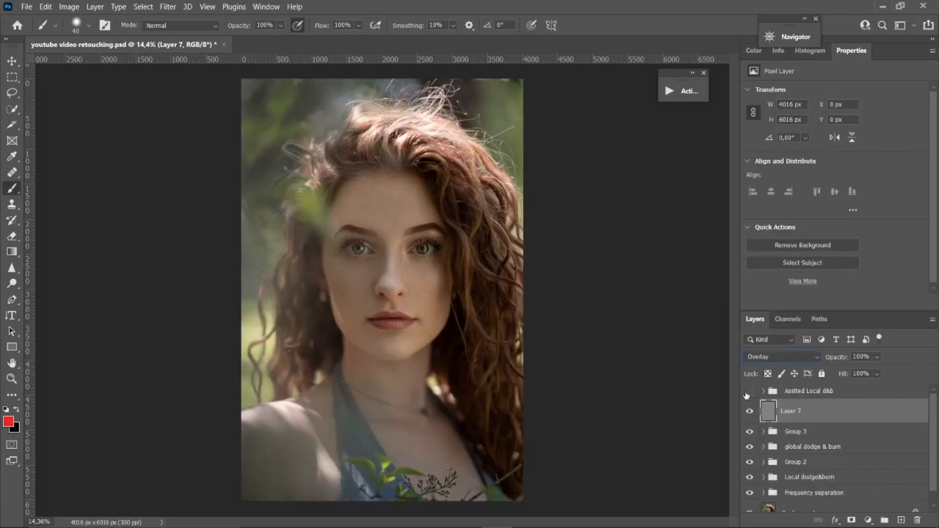
click(852, 519)
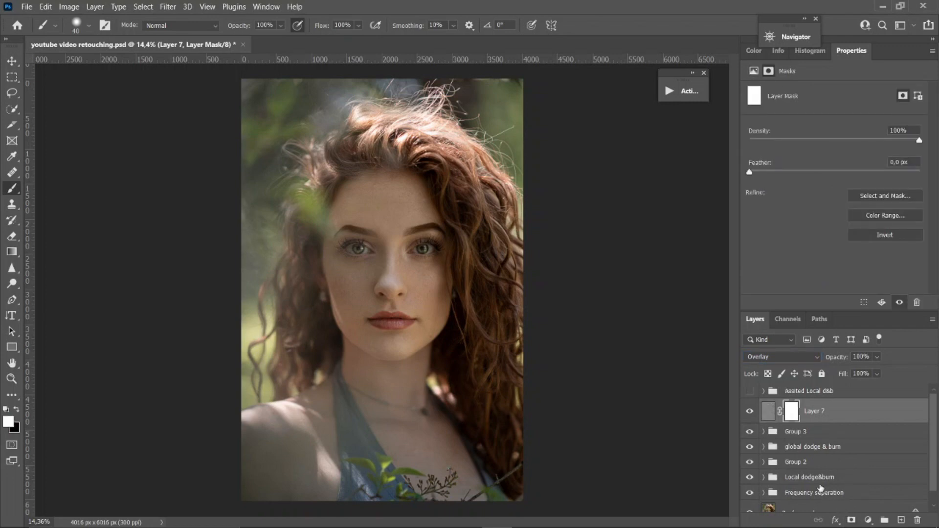
key(ctrl+i)
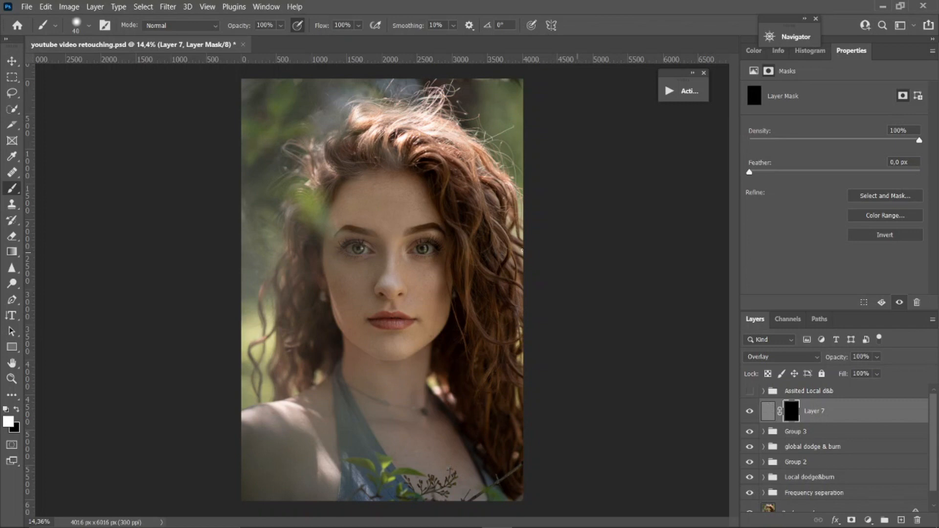
Step: Reveal the sharpening in white on the mask over the eyes, and over the brows and face at 18% brush opacity with brushes up to 400 px
scroll(427, 229, up, 5)
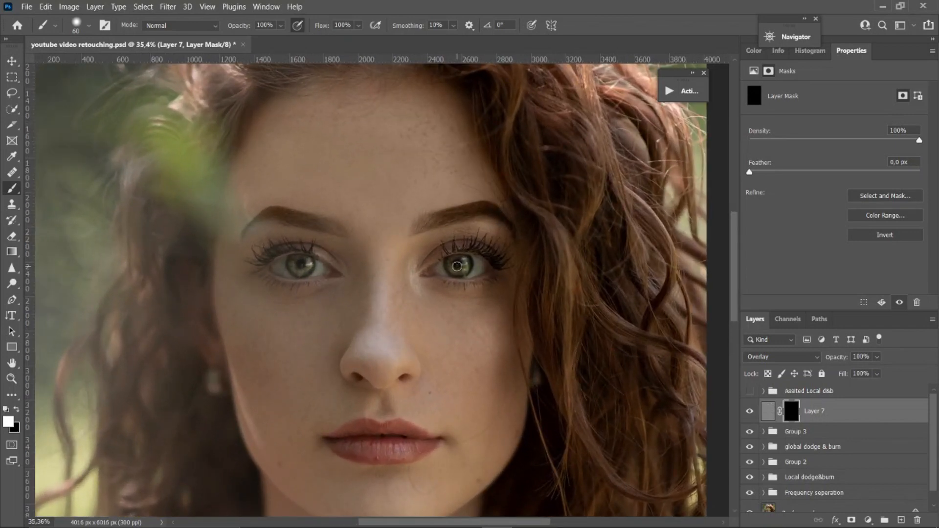
drag(451, 266, 467, 271)
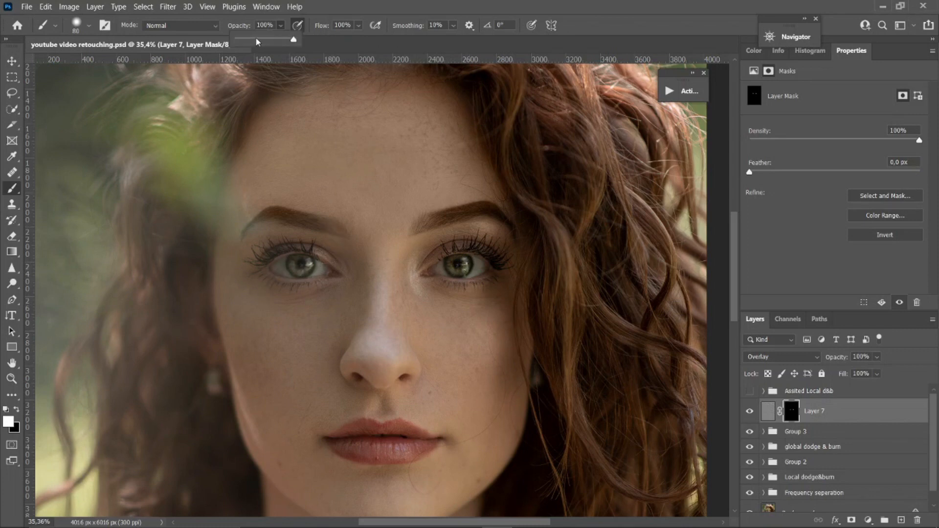
drag(255, 39, 249, 39)
key(])
key(])
key(])
key(])
key(])
drag(339, 230, 255, 219)
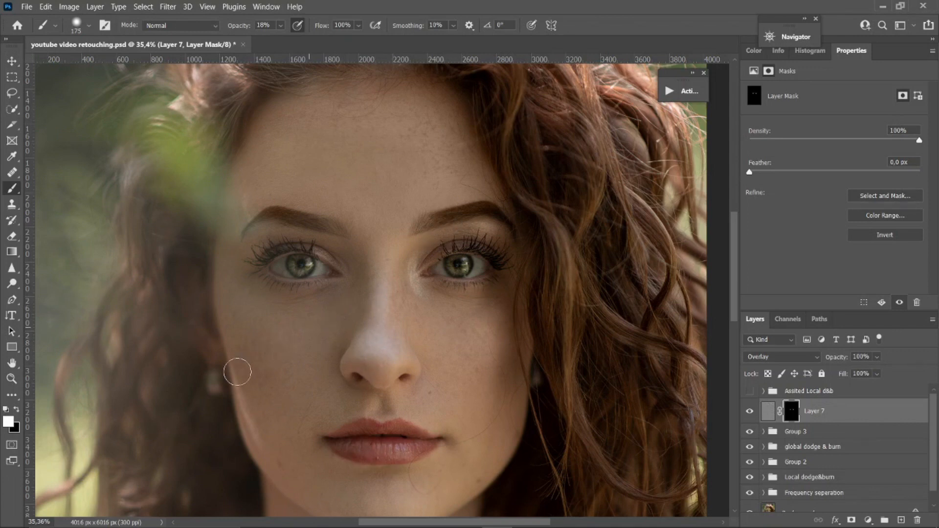
scroll(369, 291, down, 3)
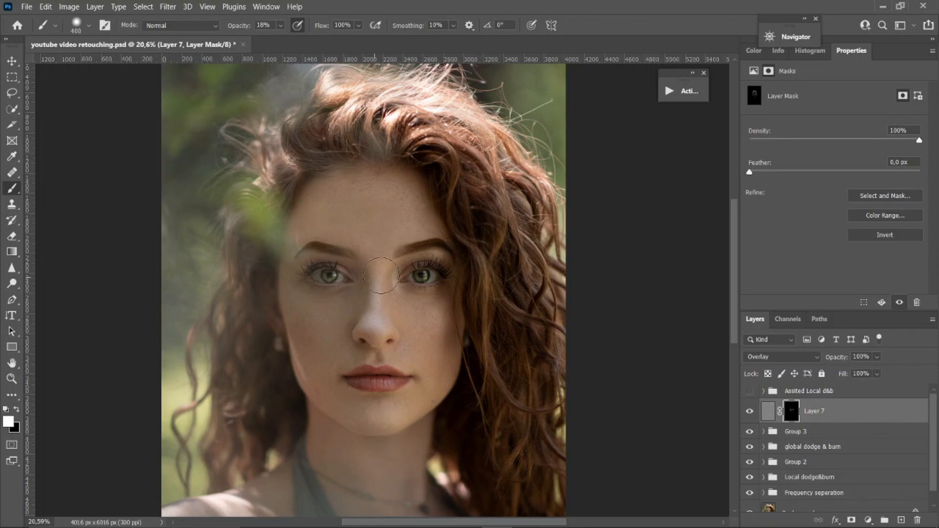
scroll(381, 275, down, 2)
scroll(325, 304, up, 2)
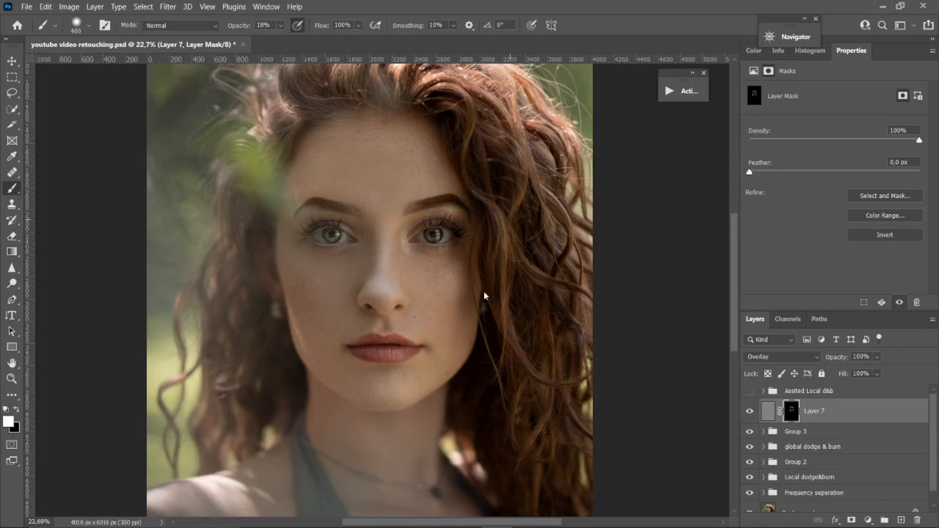
Step: Hide and show the High Pass sharpening layer to compare the portrait with and without the sharpening
scroll(405, 269, down, 2)
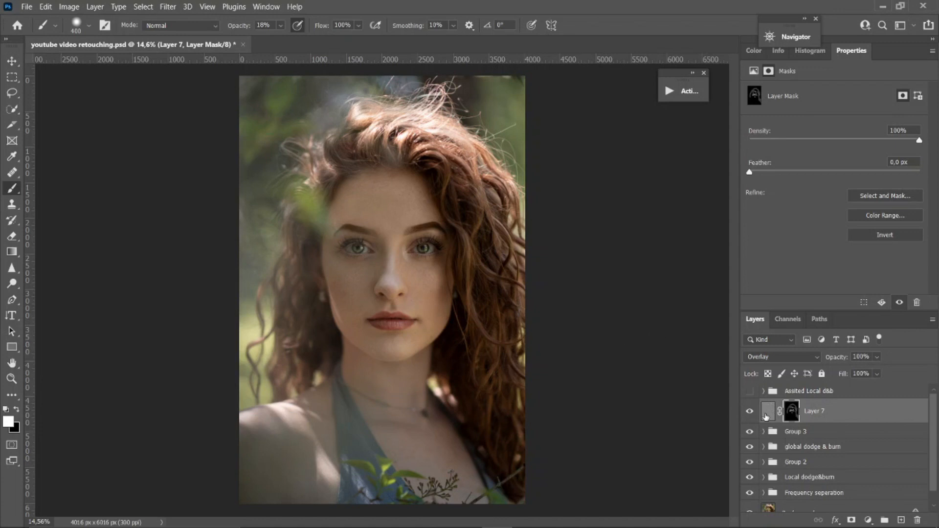
click(750, 412)
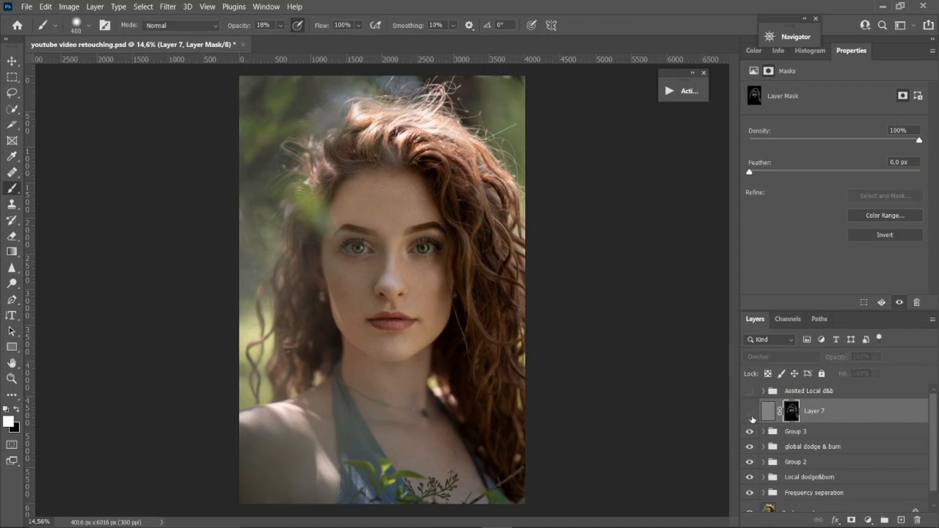
click(750, 411)
scroll(423, 234, up, 3)
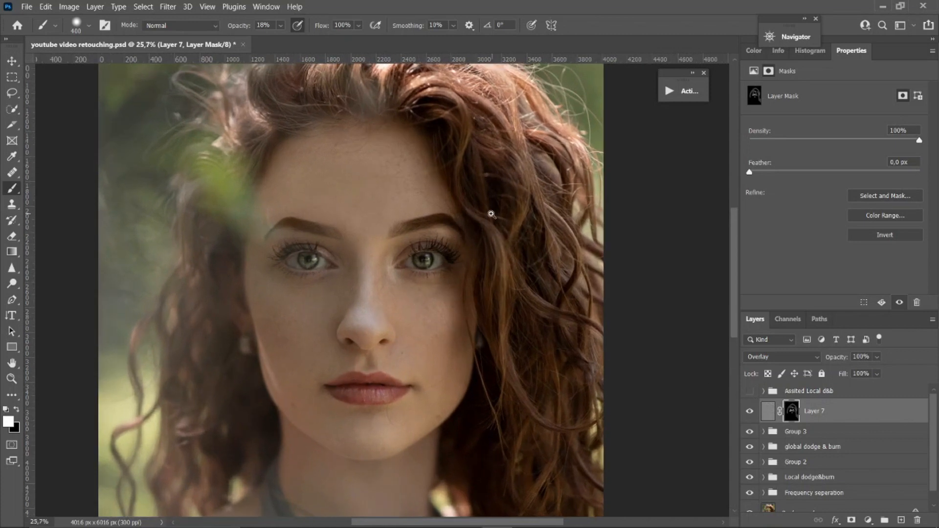
scroll(458, 227, down, 3)
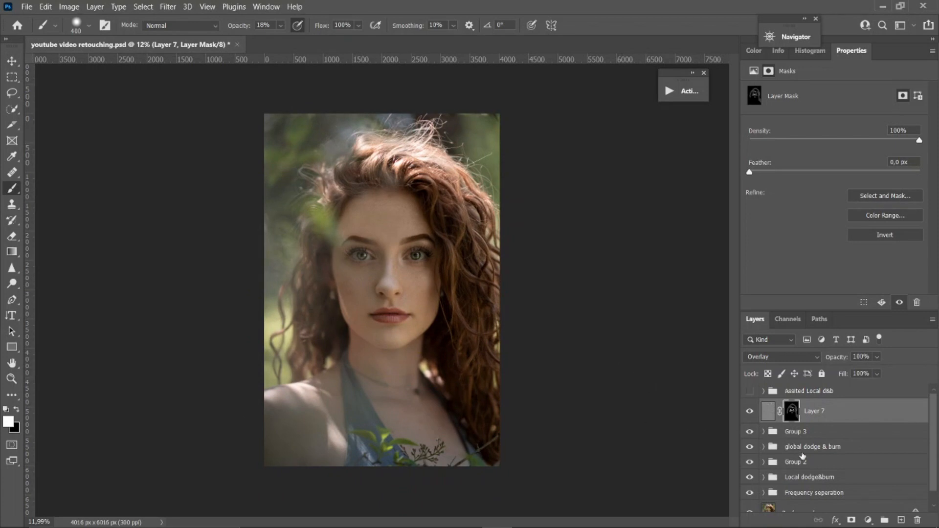
Step: Group the layers from the High Pass layer down to the Frequency seperation group, and toggle the new group's visibility to compare with the original
shift+click(824, 496)
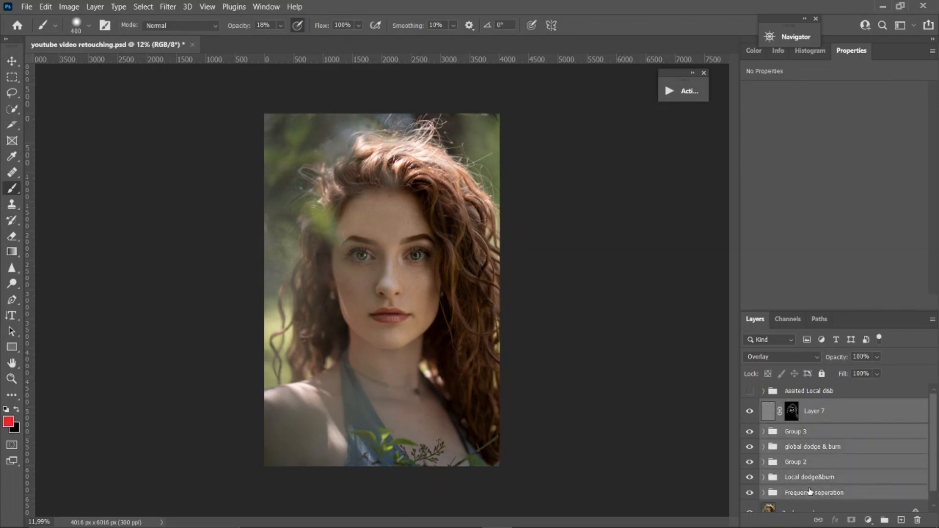
key(ctrl+g)
click(750, 407)
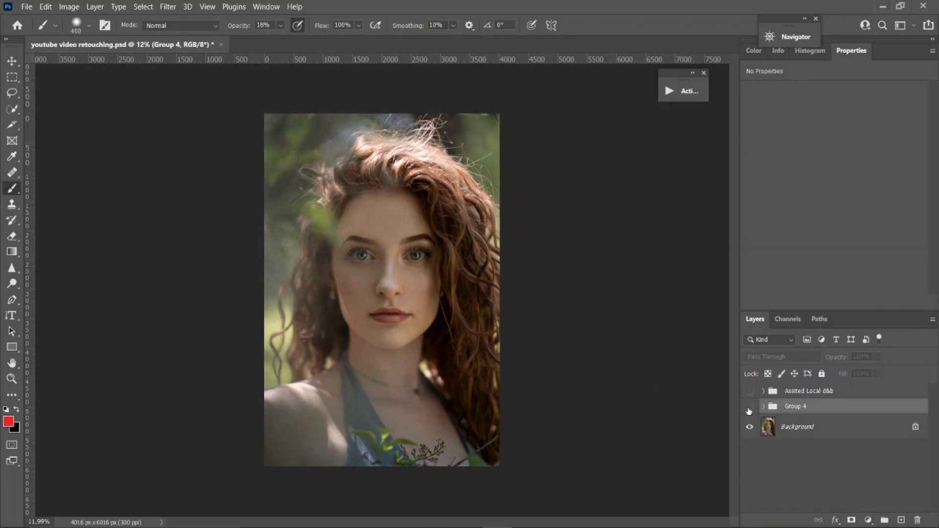
click(750, 407)
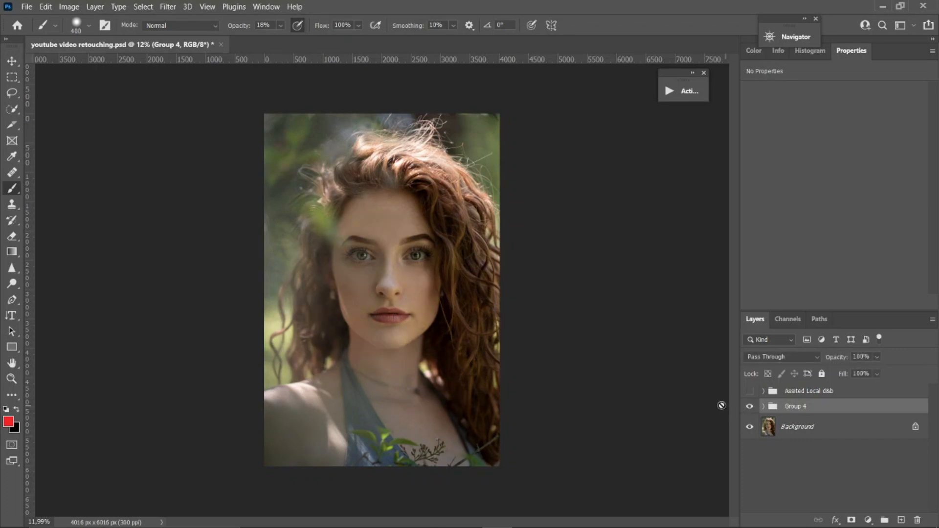